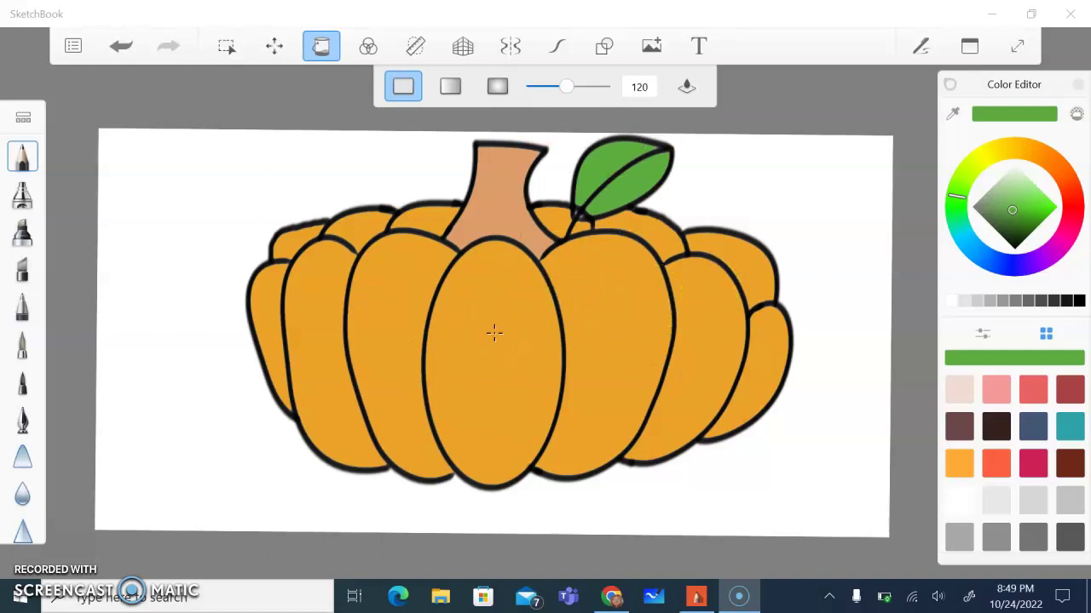
Start a new blank sketch, discarding the changes to the pumpkin drawing.
left_click(469, 175)
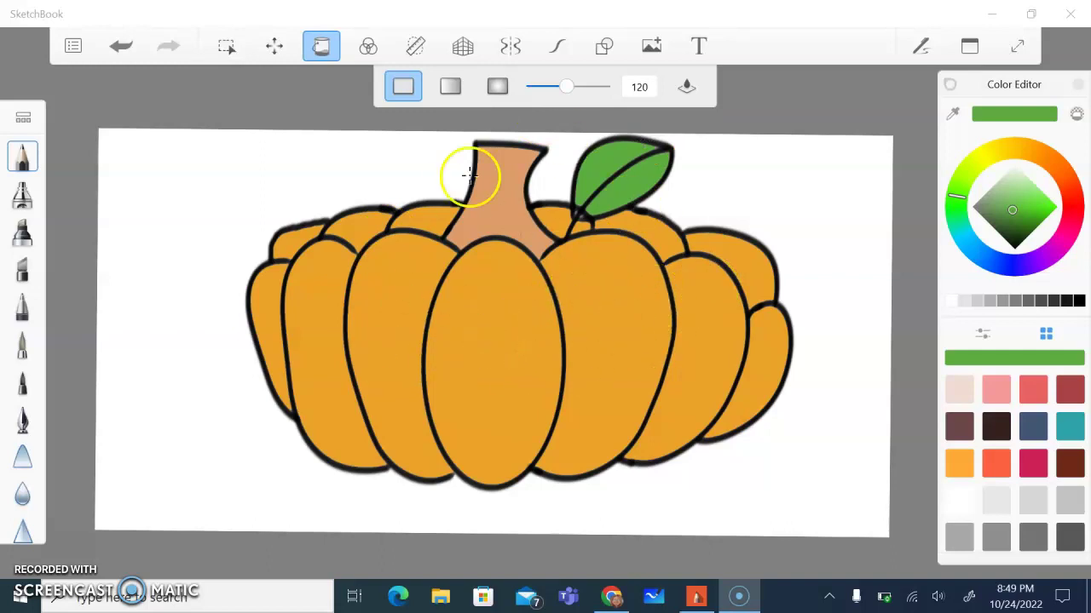
left_click(73, 44)
left_click(137, 94)
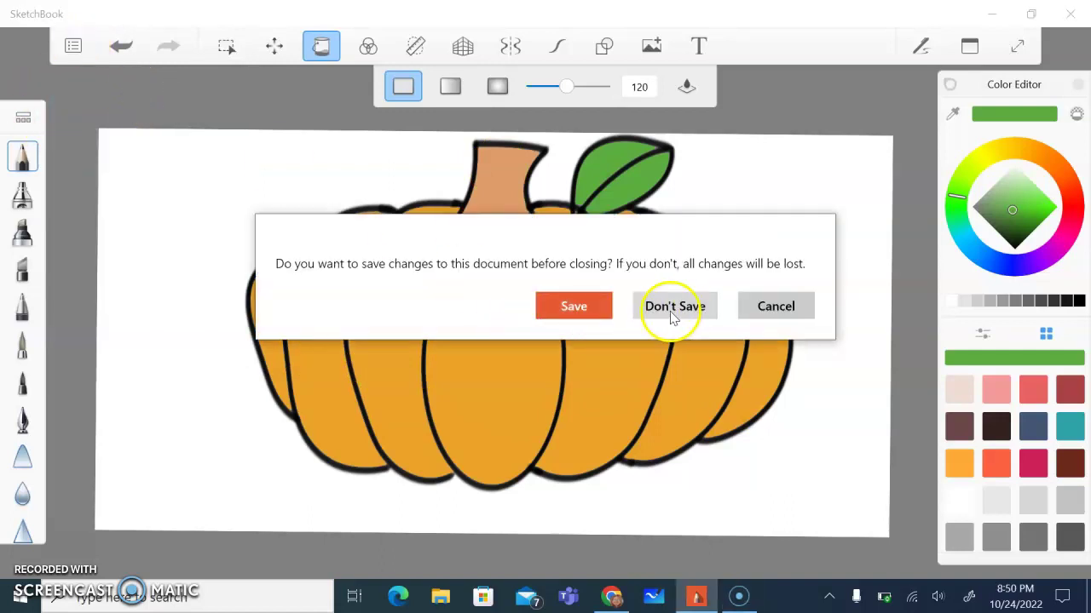
left_click(681, 309)
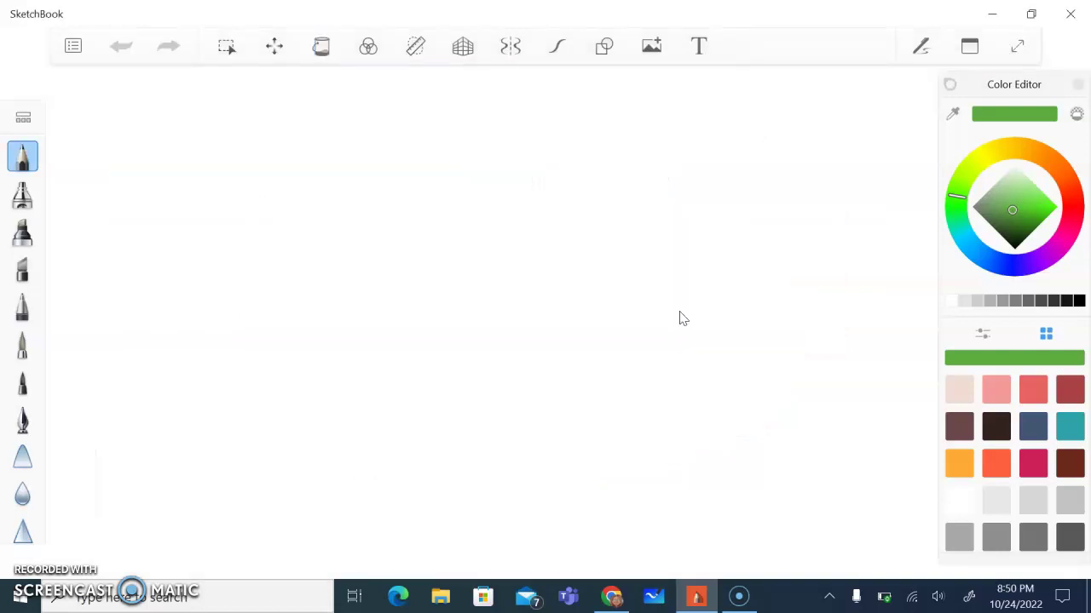
scroll(679, 311, "down", 4)
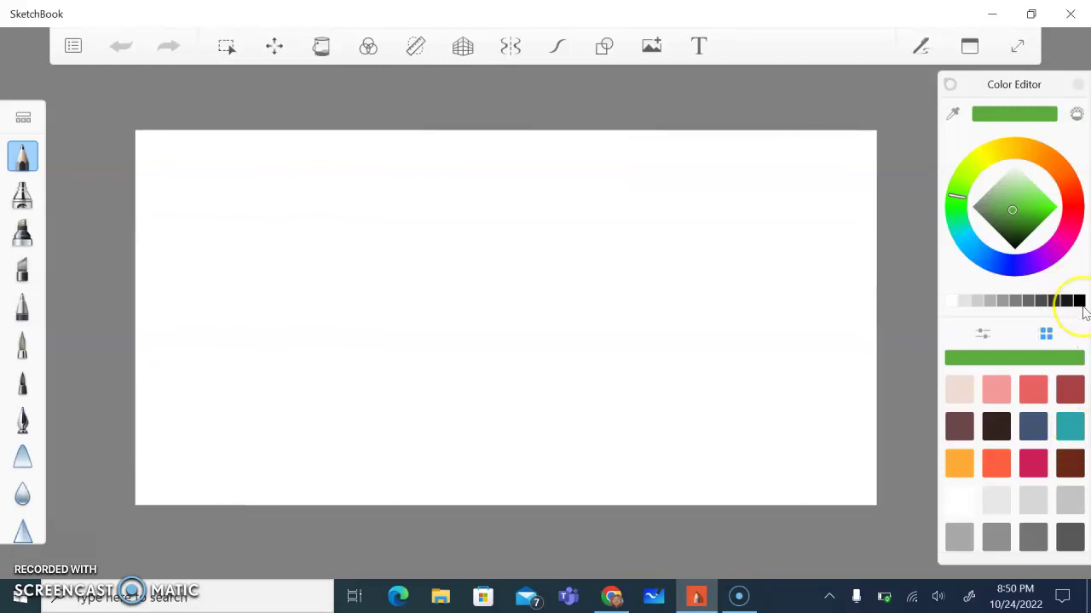
Draw a tall upright ellipse outline in black near the middle of the canvas with the ellipse shape tool.
left_click(1080, 305)
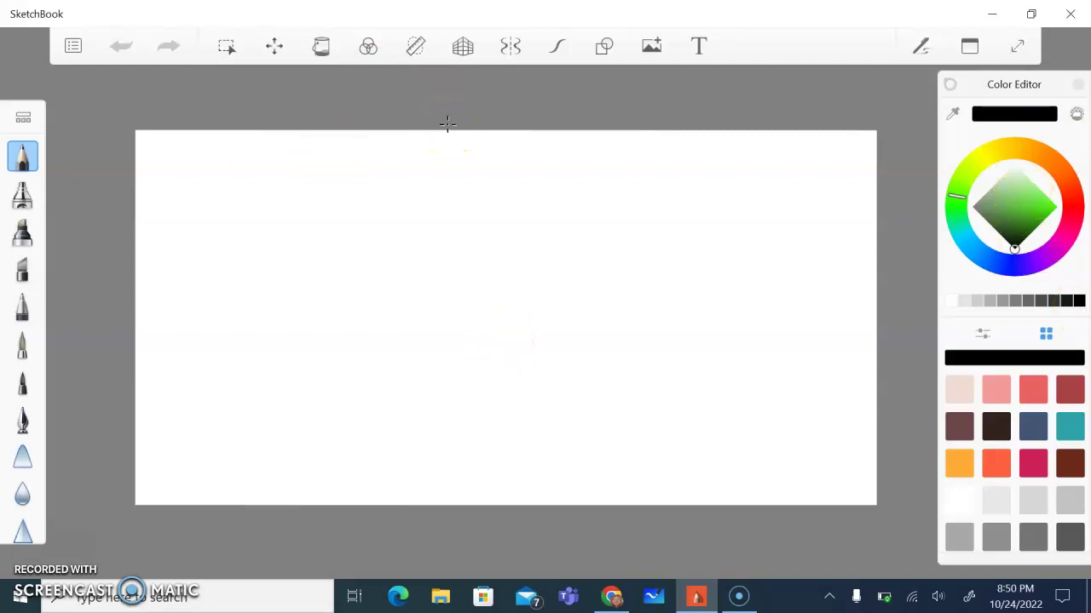
key("alt+p")
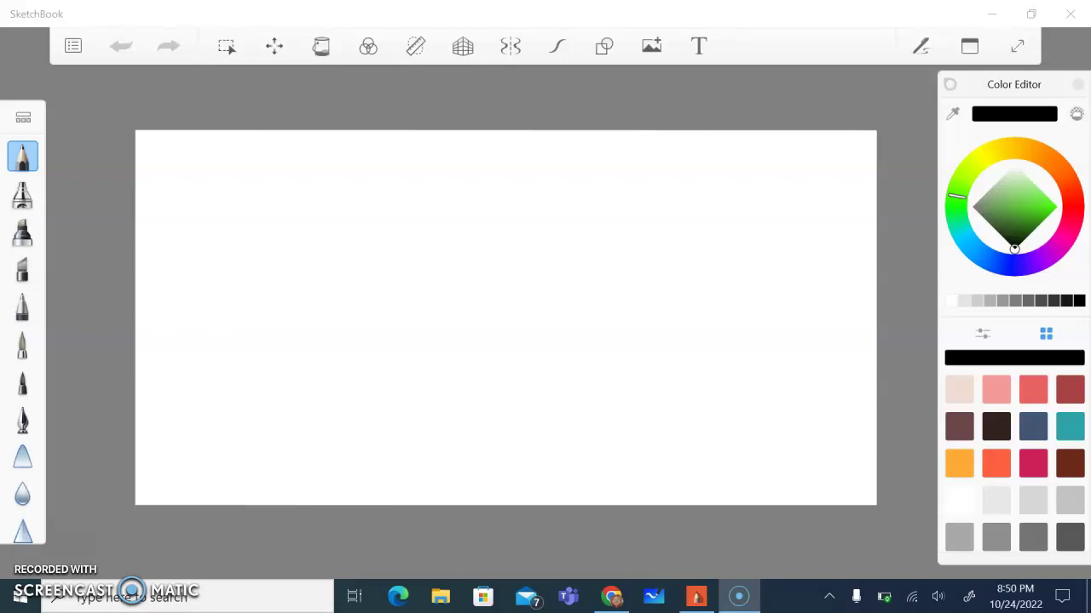
left_click(604, 46)
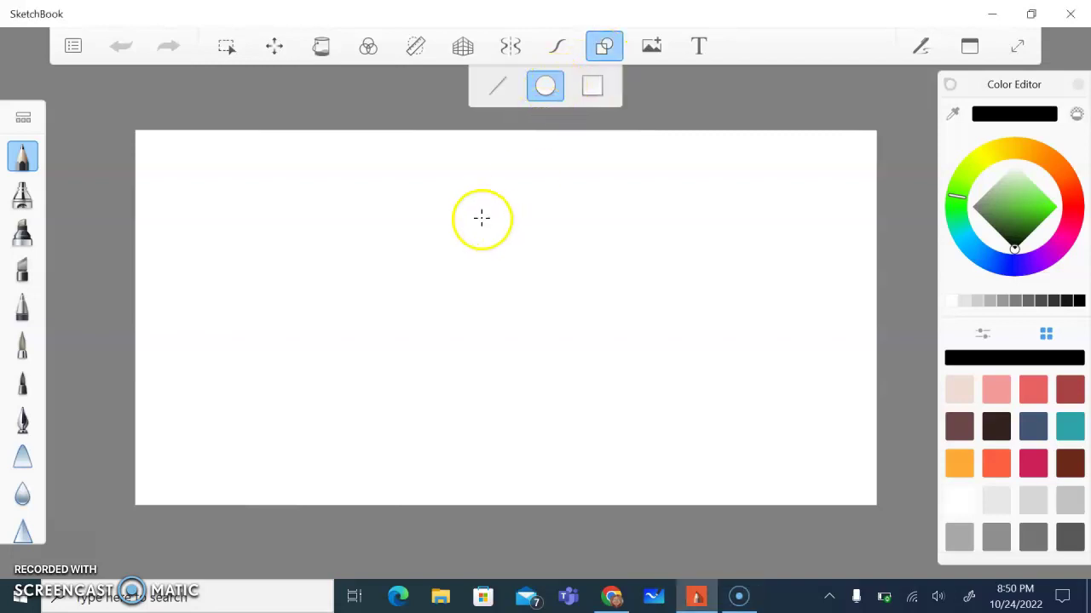
mouse_move(461, 217)
left_mouse_down()
mouse_move(455, 341)
mouse_move(491, 416)
mouse_move(599, 453)
left_mouse_up()
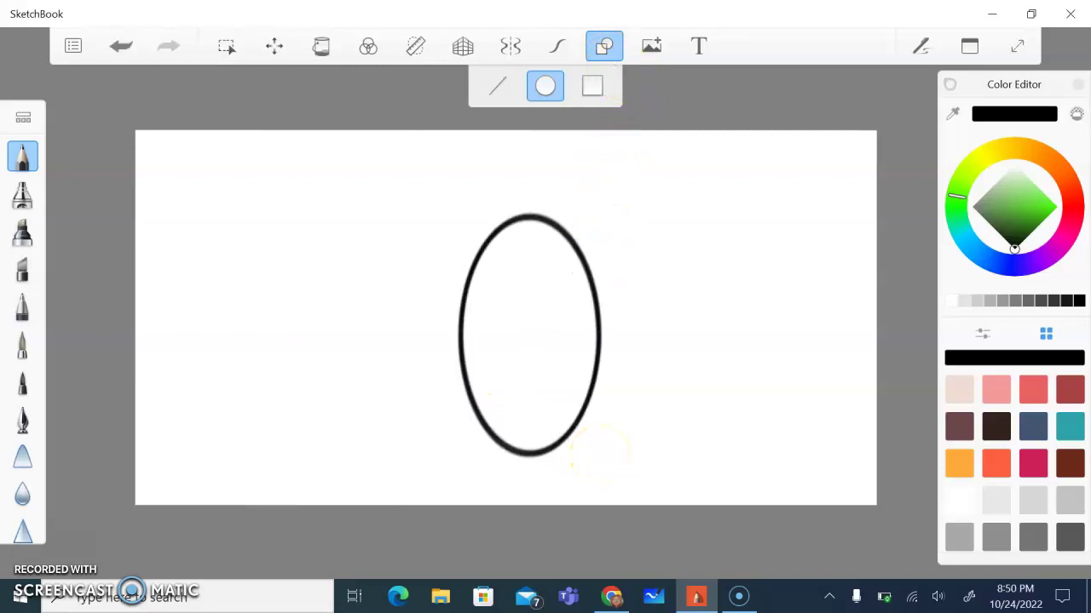
key("alt+p")
left_click(607, 61)
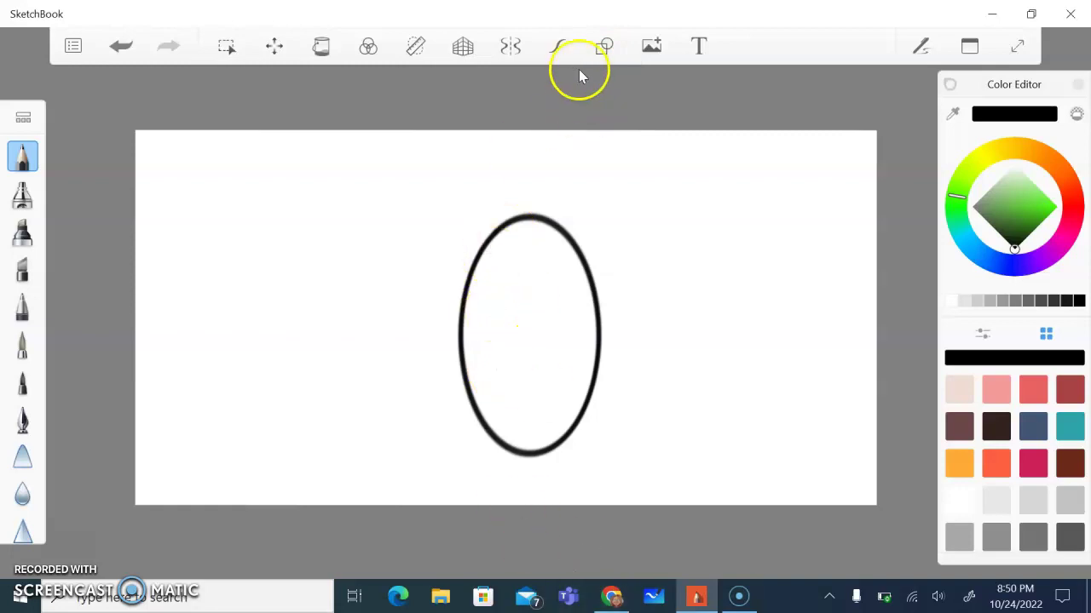
Try to draw a smoothed freehand curve for the pumpkin segment on the left of the central ellipse, and undo it.
key("alt+p")
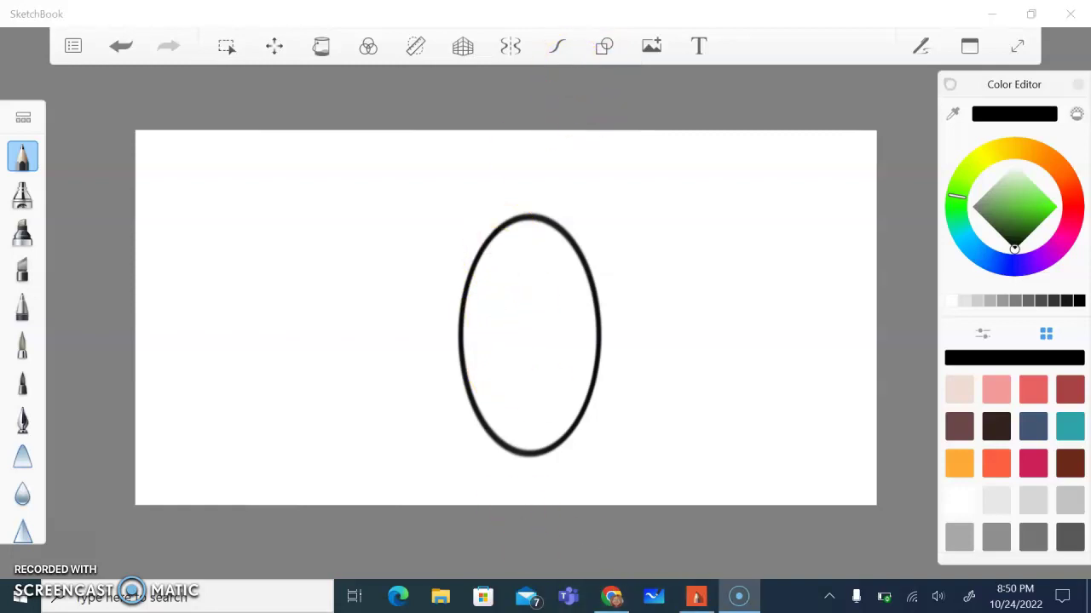
left_click(551, 59)
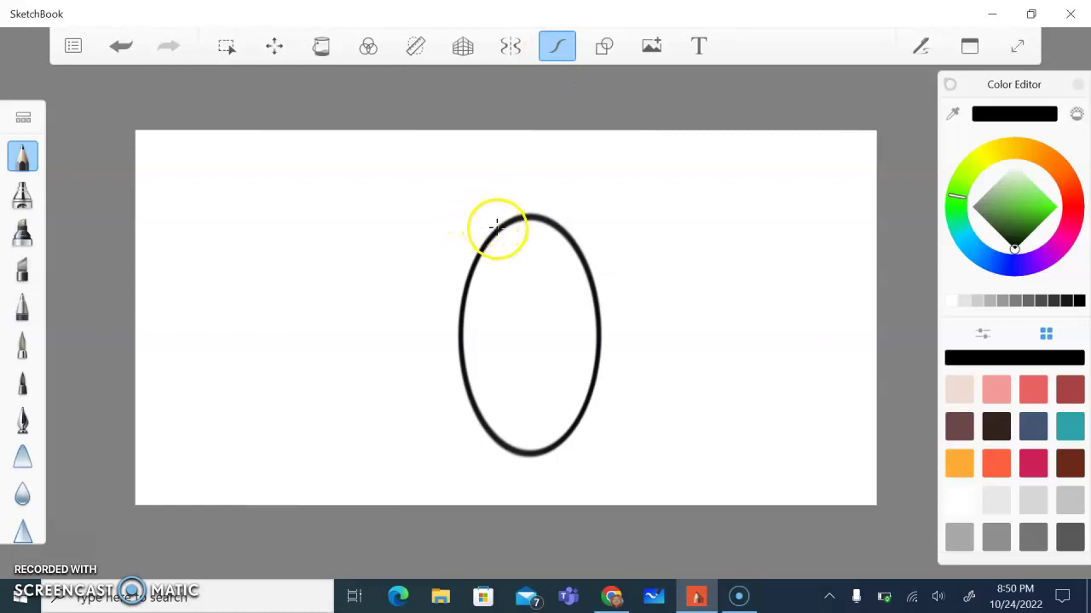
mouse_move(490, 223)
left_mouse_down()
mouse_move(438, 232)
mouse_move(413, 266)
mouse_move(416, 358)
mouse_move(478, 417)
left_mouse_up()
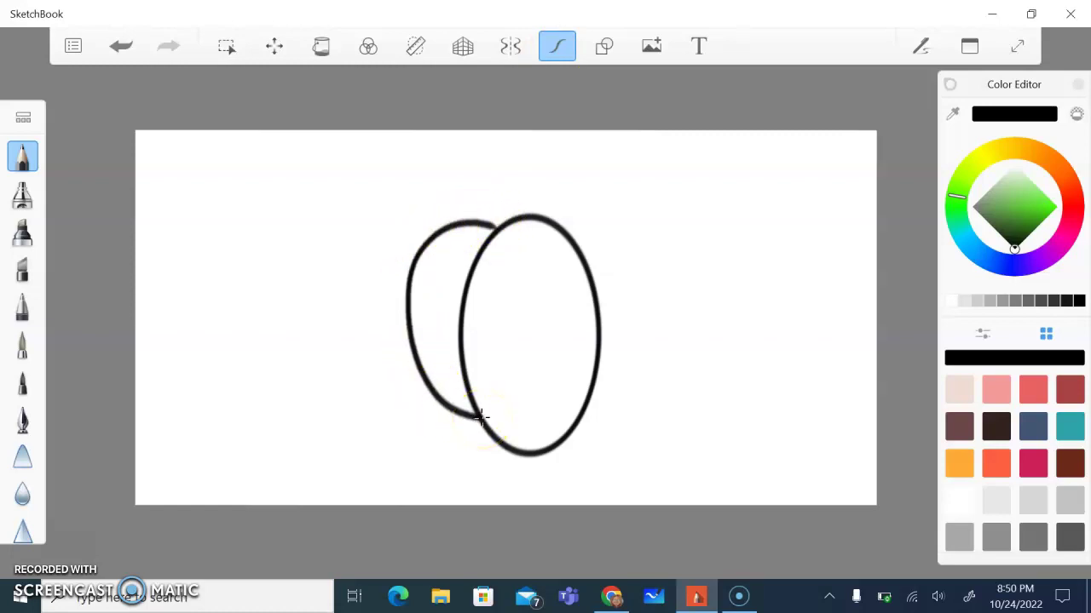
left_click(120, 46)
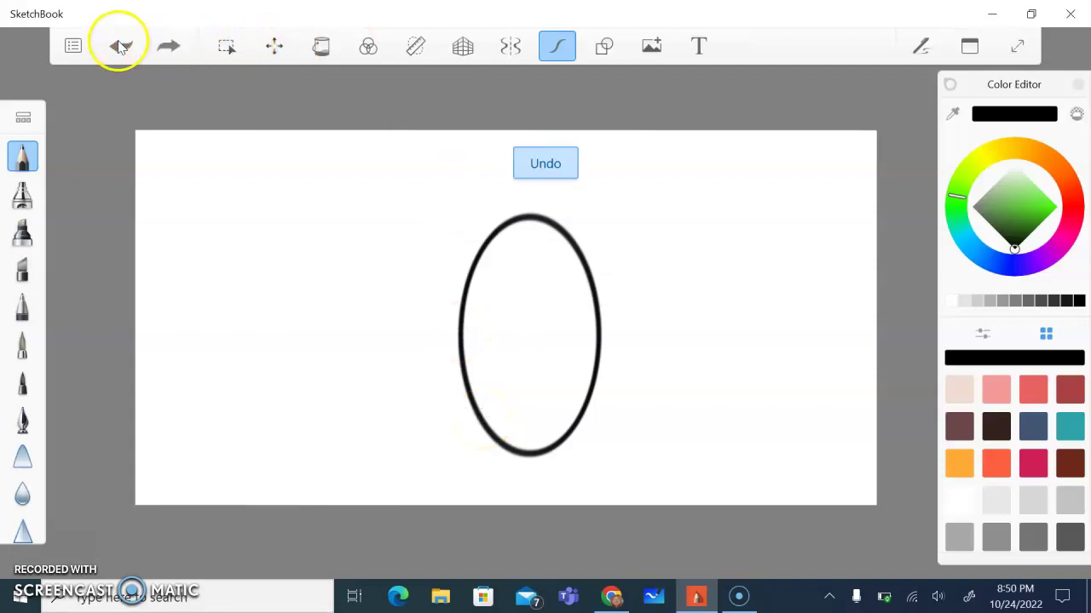
Try fitting the curve ruler around the left side of the central ellipse, and undo the stray stroke.
key("alt+p")
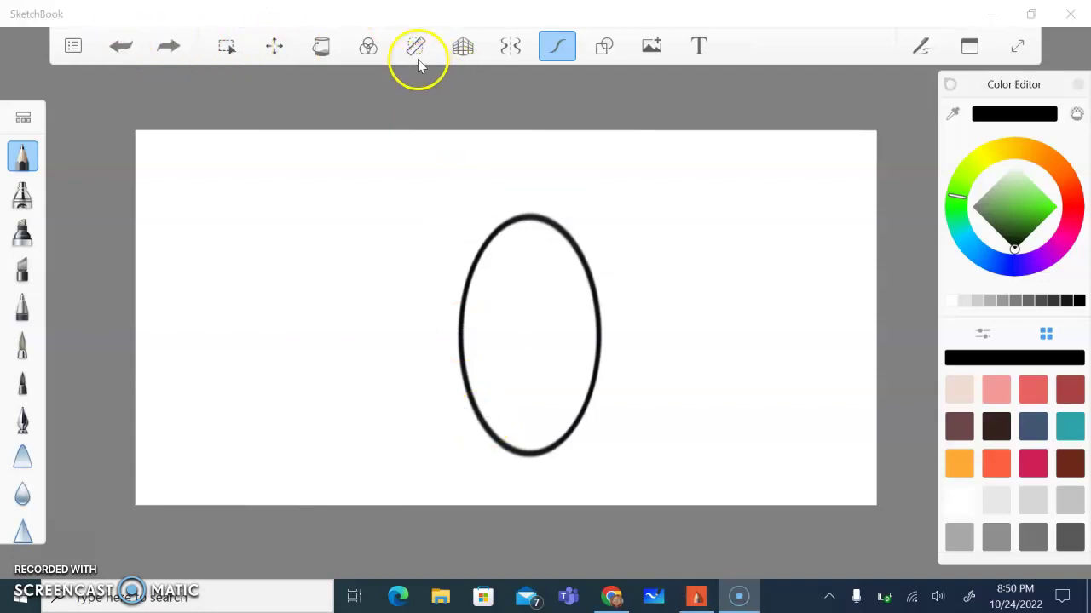
left_click(417, 60)
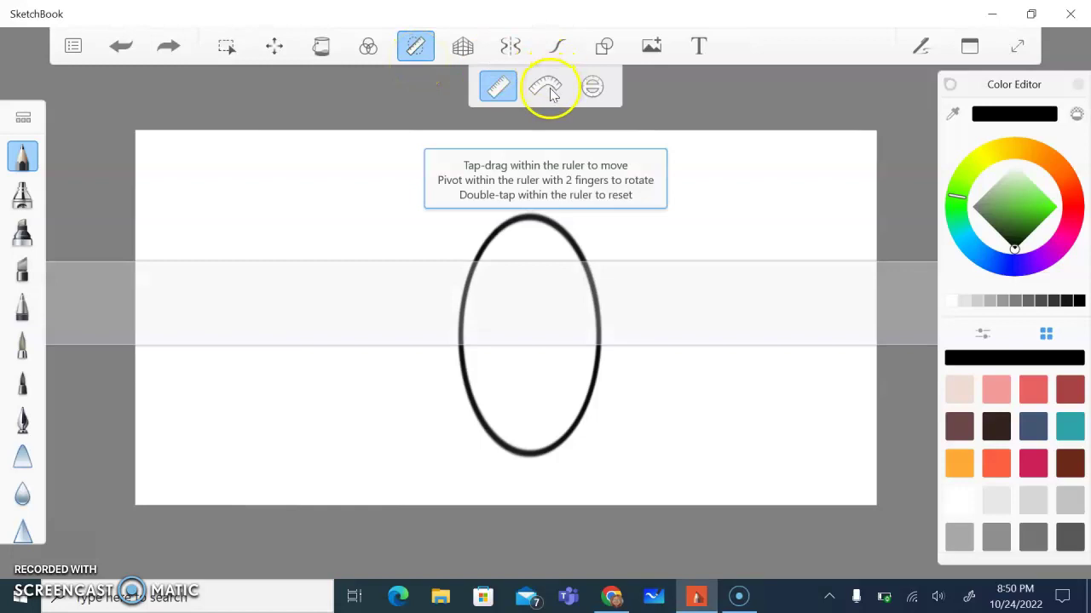
left_click(546, 88)
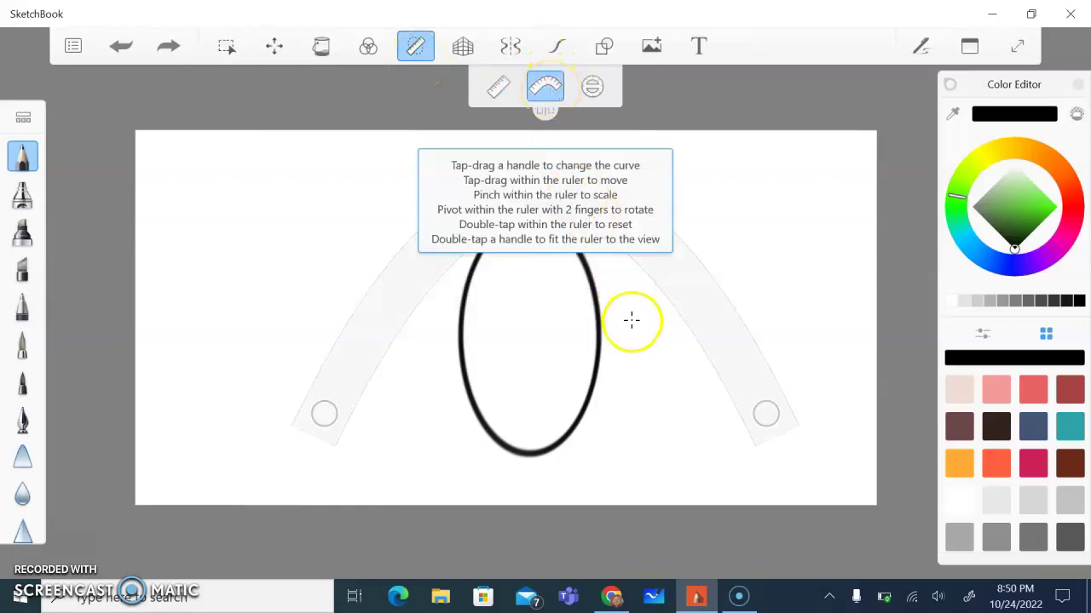
left_click_drag(766, 414, 668, 307)
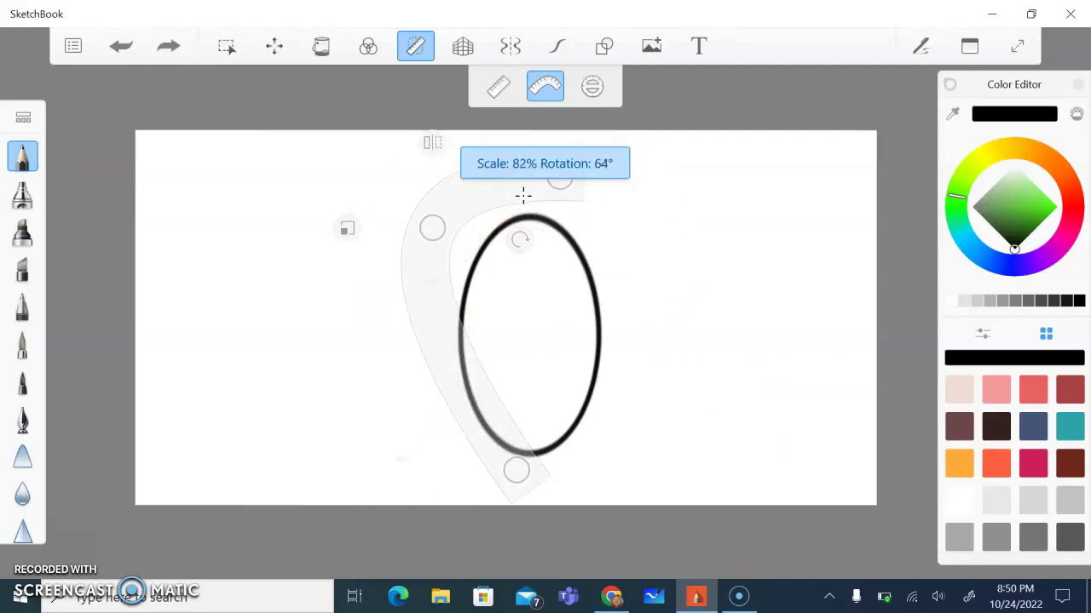
left_click_drag(523, 196, 523, 196)
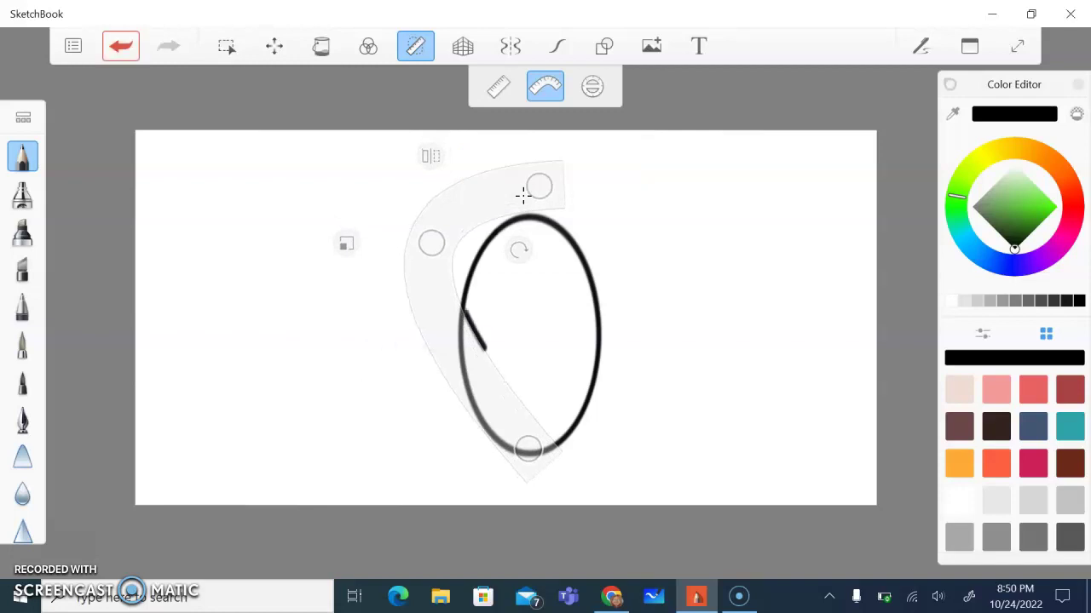
key("ctrl+z")
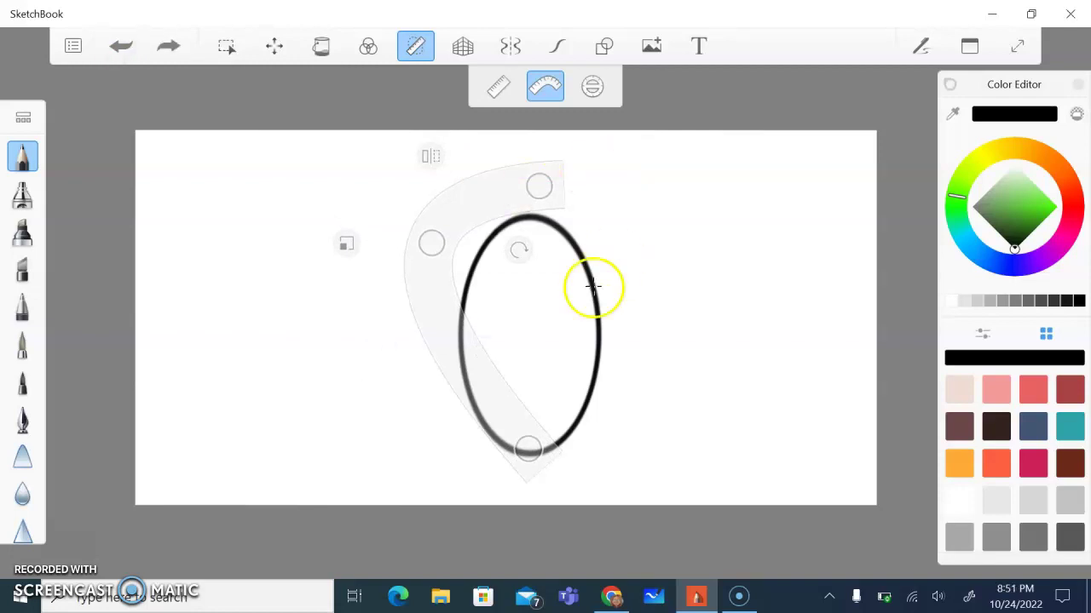
Try to draw the left pumpkin segment along a curve ruler bulging outward from the central ellipse, and undo the stroke.
left_click_drag(524, 449, 476, 429)
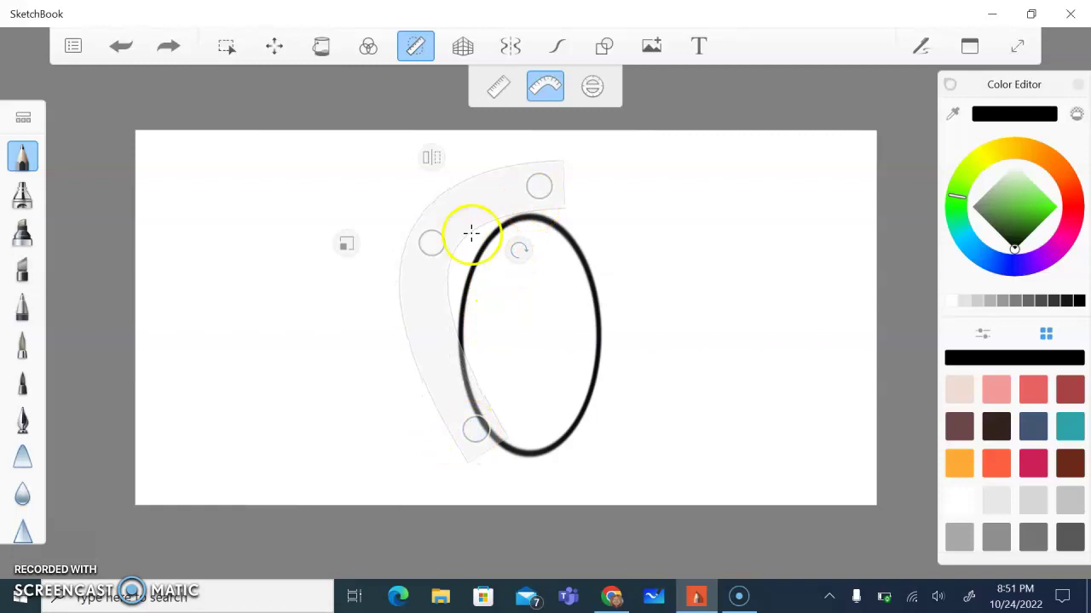
left_click_drag(431, 244, 376, 299)
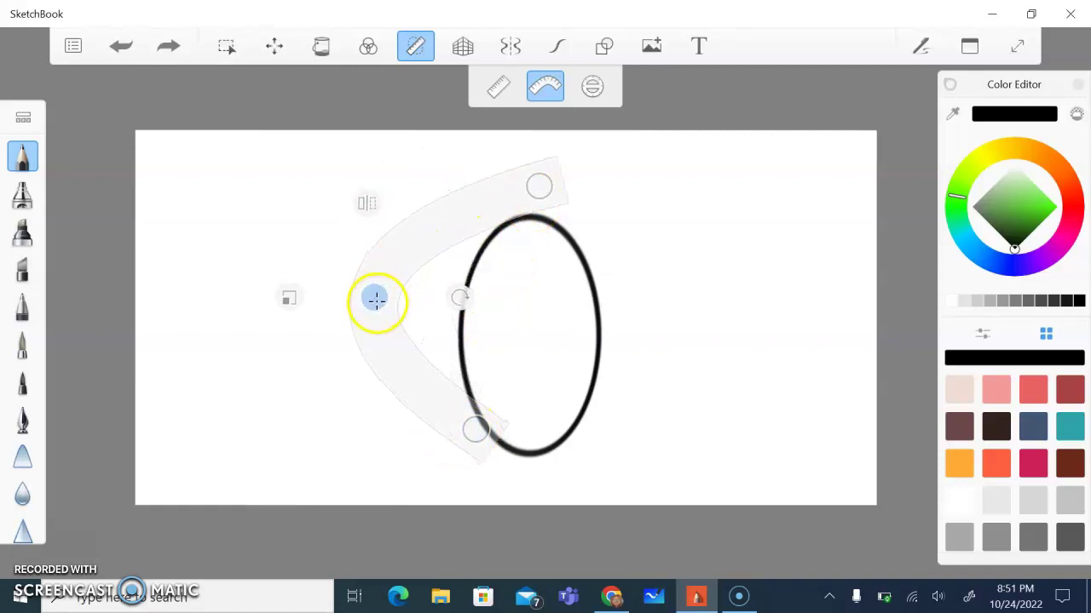
left_click_drag(535, 189, 491, 208)
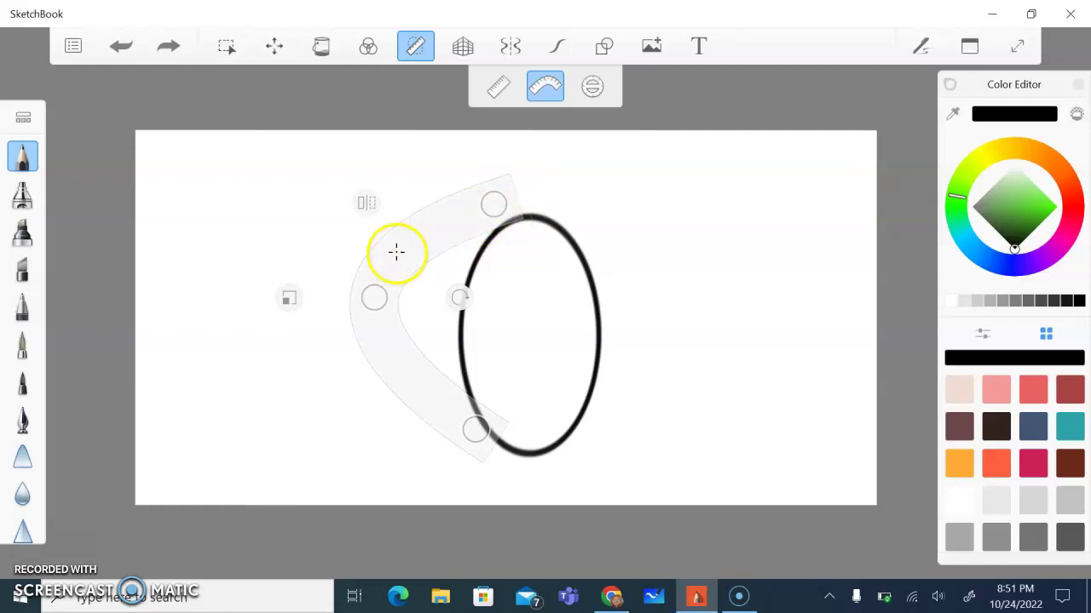
left_click_drag(475, 428, 466, 452)
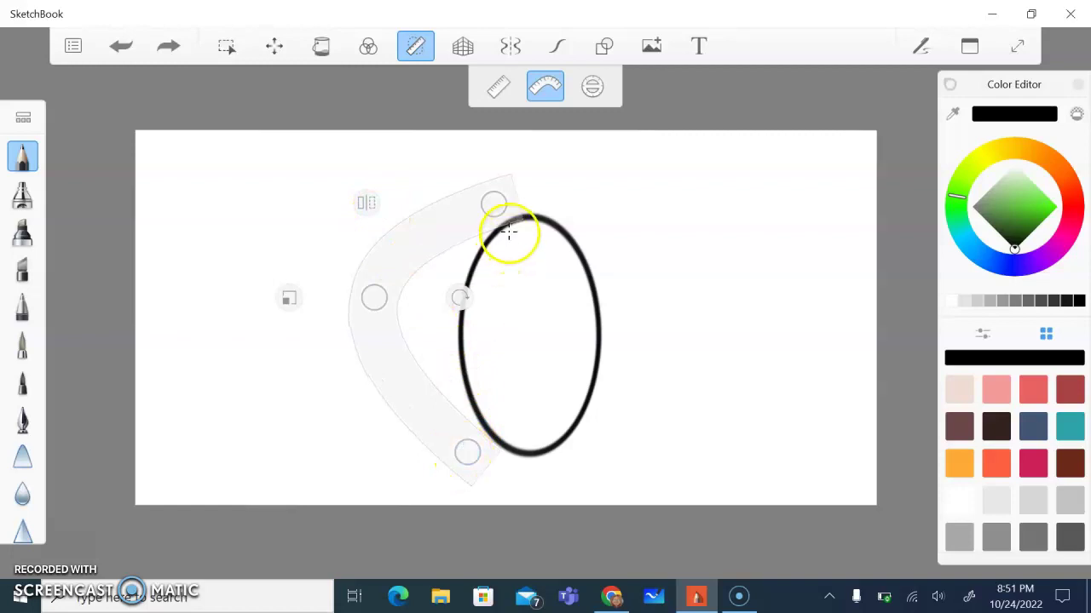
mouse_move(509, 230)
left_mouse_down()
mouse_move(421, 254)
mouse_move(394, 317)
mouse_move(417, 365)
mouse_move(534, 449)
left_mouse_up()
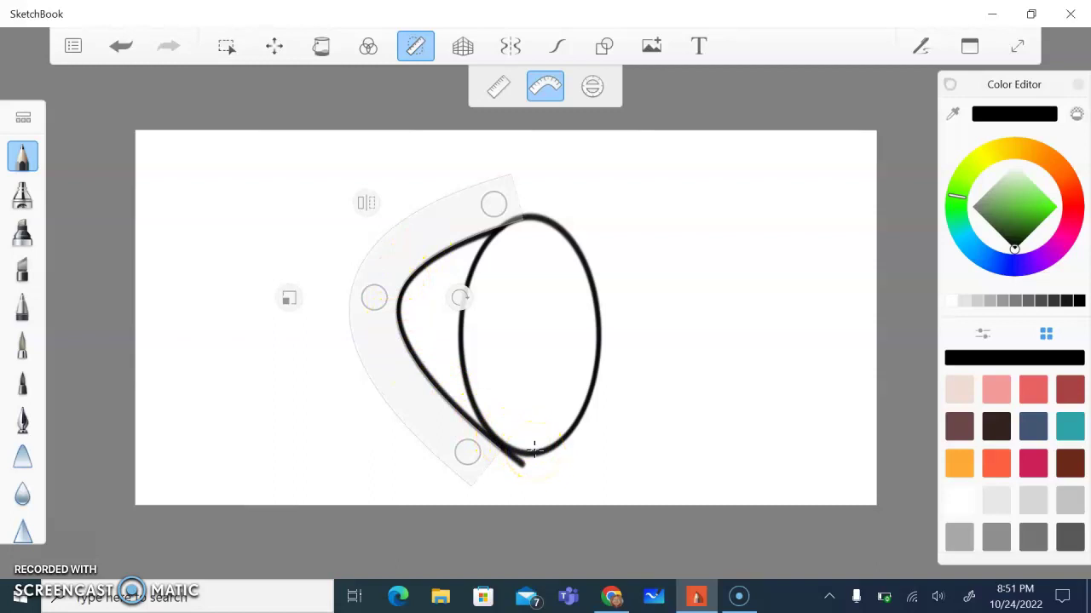
left_click(126, 46)
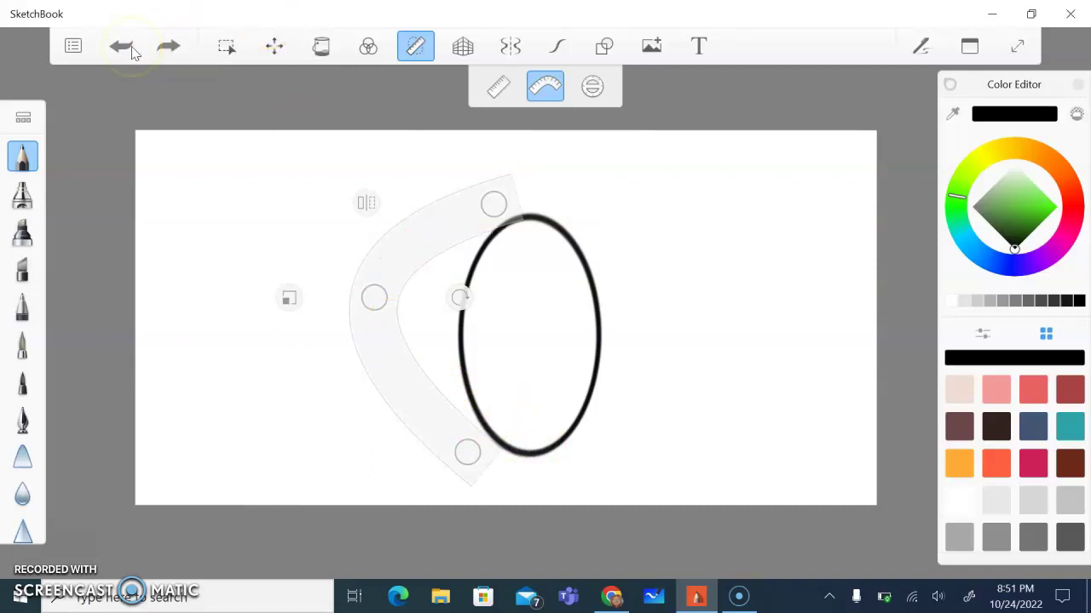
Shape the ellipse guide into a slightly tilted oval about as tall as the central ellipse and place it overlapping its left side.
left_click(592, 86)
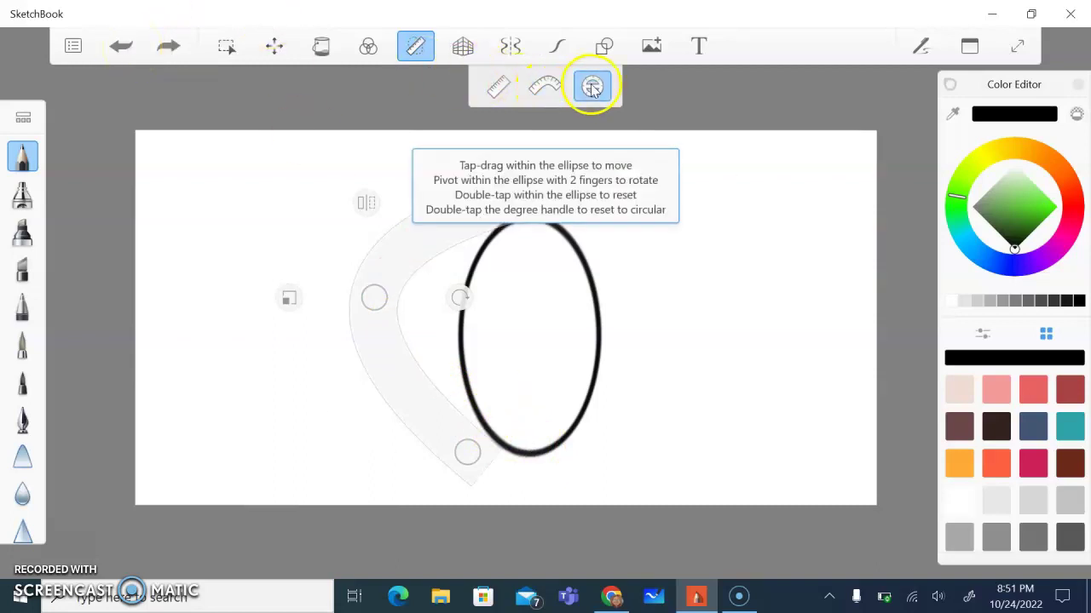
left_click_drag(831, 317, 560, 479)
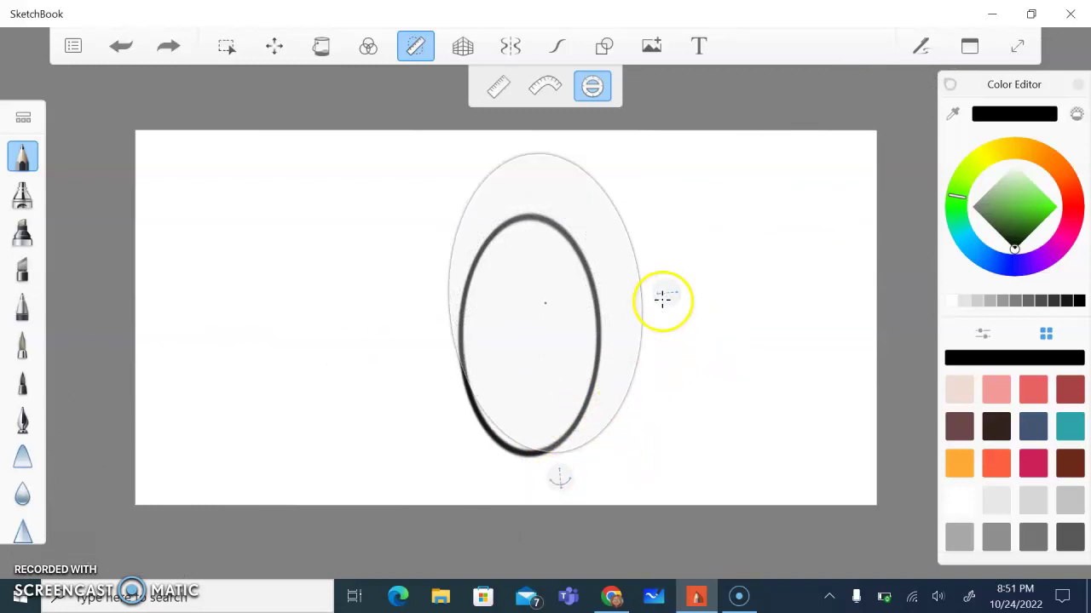
mouse_move(662, 298)
left_mouse_down()
mouse_move(616, 301)
mouse_move(686, 289)
mouse_move(648, 298)
left_mouse_up()
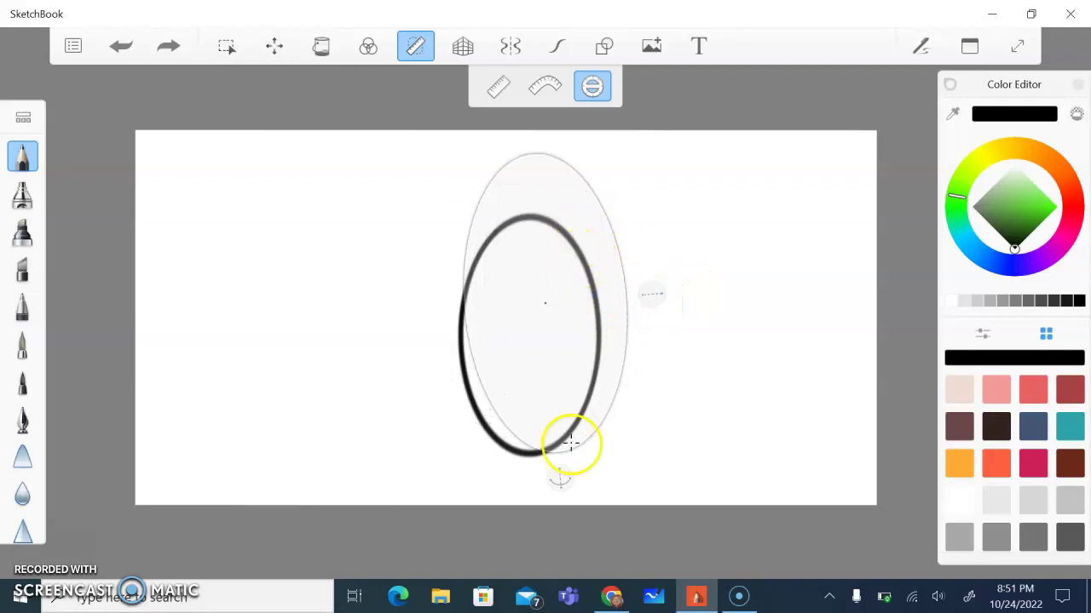
left_click_drag(561, 467, 558, 445)
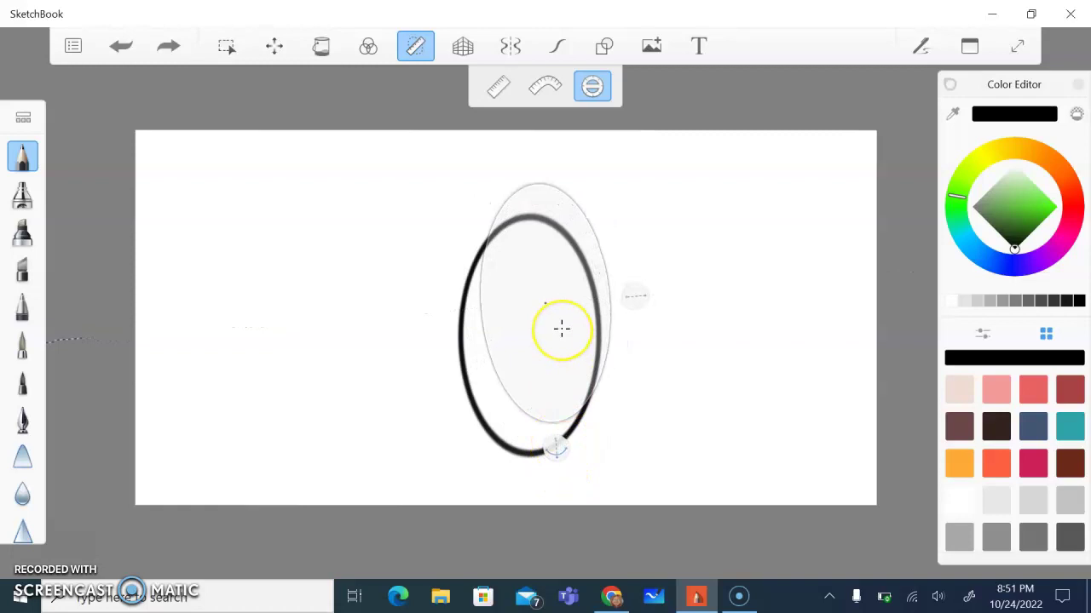
mouse_move(562, 328)
left_mouse_down()
mouse_move(554, 359)
mouse_move(447, 359)
left_mouse_up()
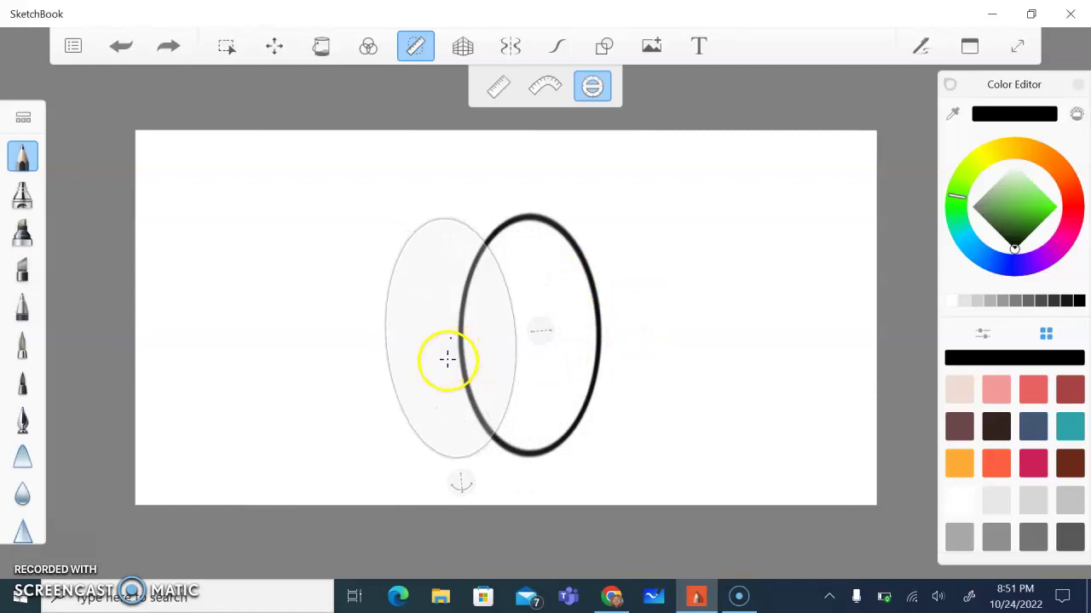
Widen the ellipse guide slightly and trace its outer left edge so the new segment meets the central ellipse at both ends.
left_click(533, 341)
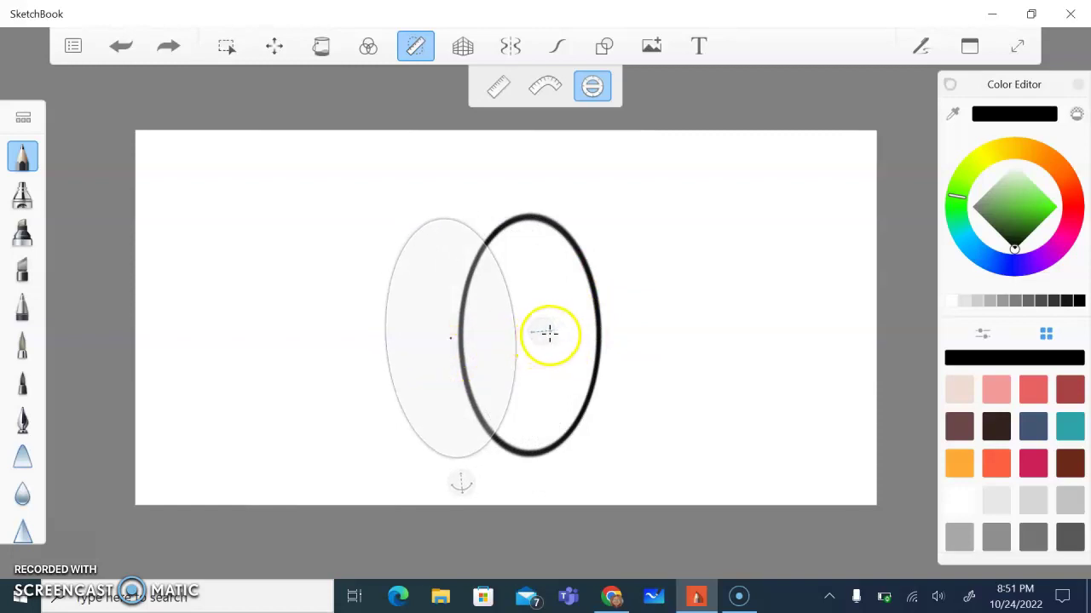
left_click_drag(549, 333, 553, 332)
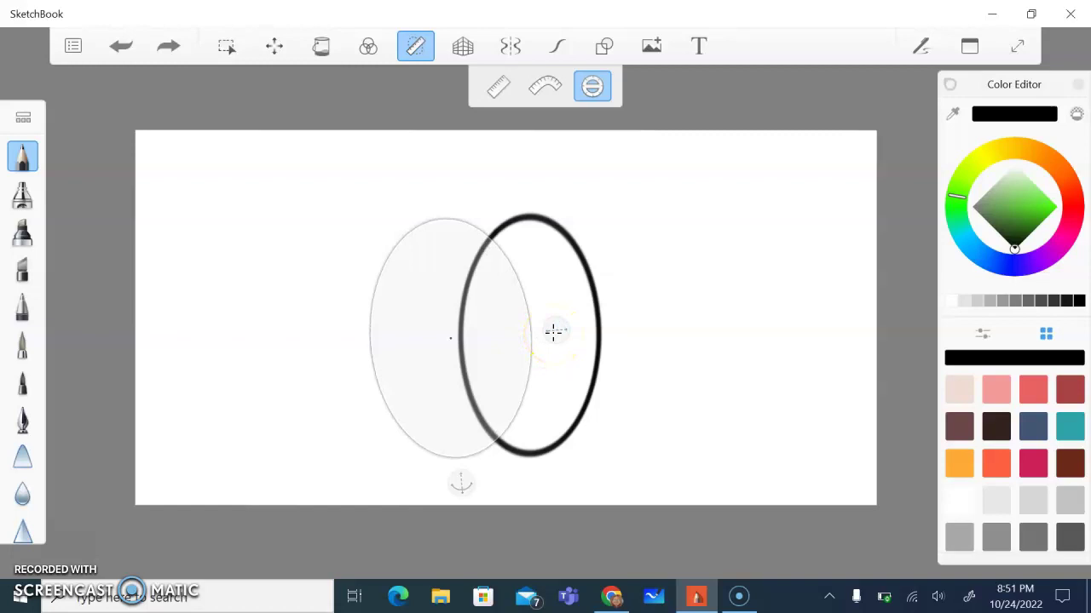
mouse_move(509, 242)
left_mouse_down()
mouse_move(448, 213)
mouse_move(407, 224)
mouse_move(378, 264)
mouse_move(372, 366)
mouse_move(424, 438)
mouse_move(462, 451)
mouse_move(503, 432)
left_mouse_up()
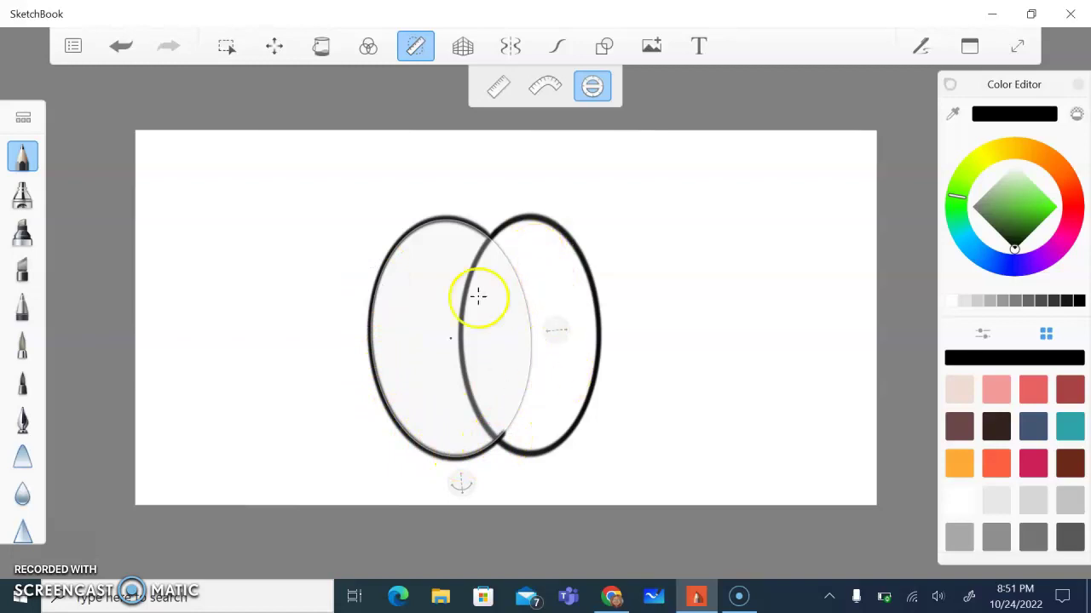
Shift the ellipse guide left, make it smaller and more tilted, and trace its outer edge as the leftmost pumpkin segment.
left_click_drag(477, 339, 412, 341)
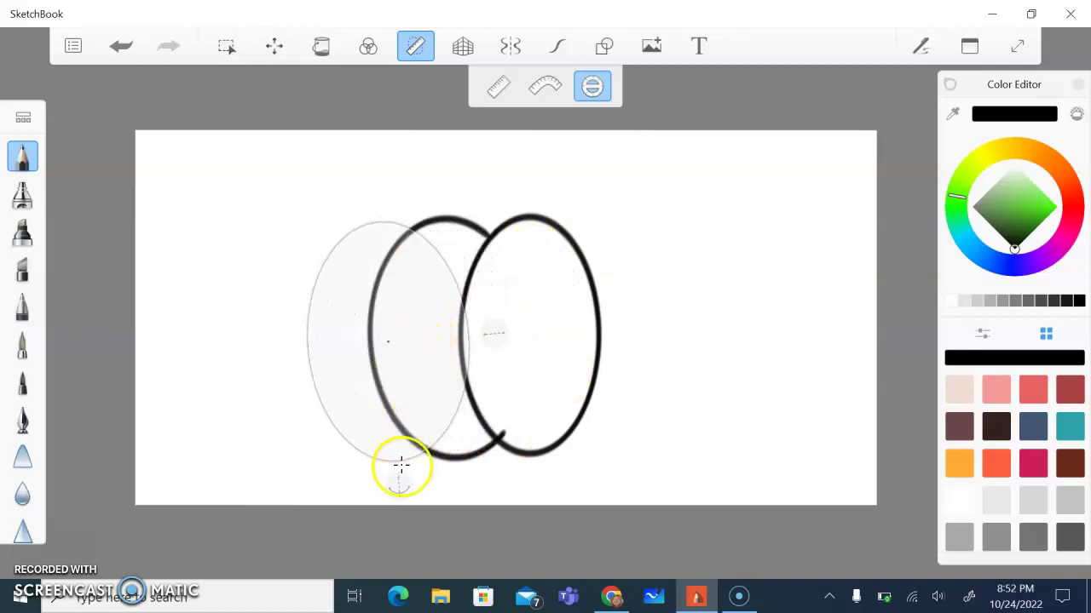
mouse_move(397, 484)
left_mouse_down()
mouse_move(392, 453)
mouse_move(407, 469)
left_mouse_up()
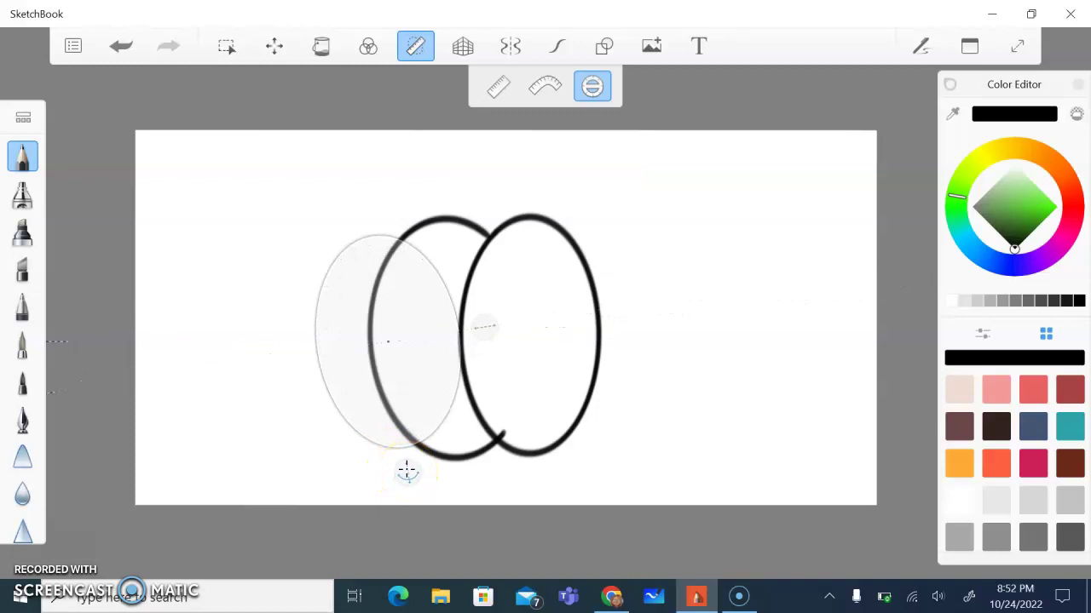
mouse_move(405, 239)
left_mouse_down()
mouse_move(369, 228)
mouse_move(320, 254)
mouse_move(310, 294)
mouse_move(316, 380)
mouse_move(333, 412)
mouse_move(366, 435)
mouse_move(419, 433)
left_mouse_up()
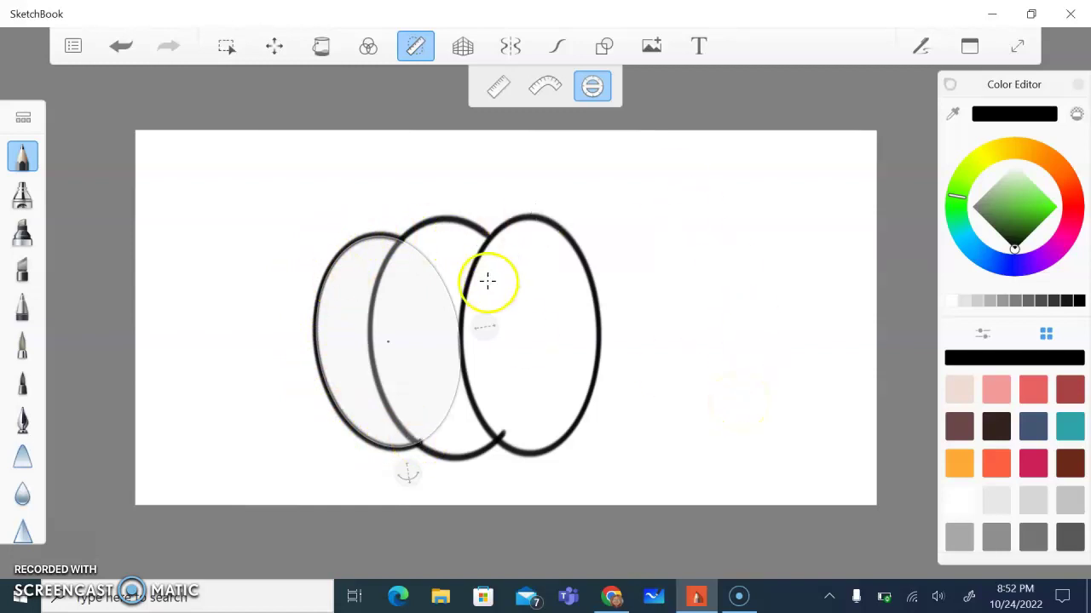
Place the ellipse guide over the central ellipse's right side, tilt it the opposite way, and trace its outer edge as a new segment.
left_click_drag(391, 334, 574, 319)
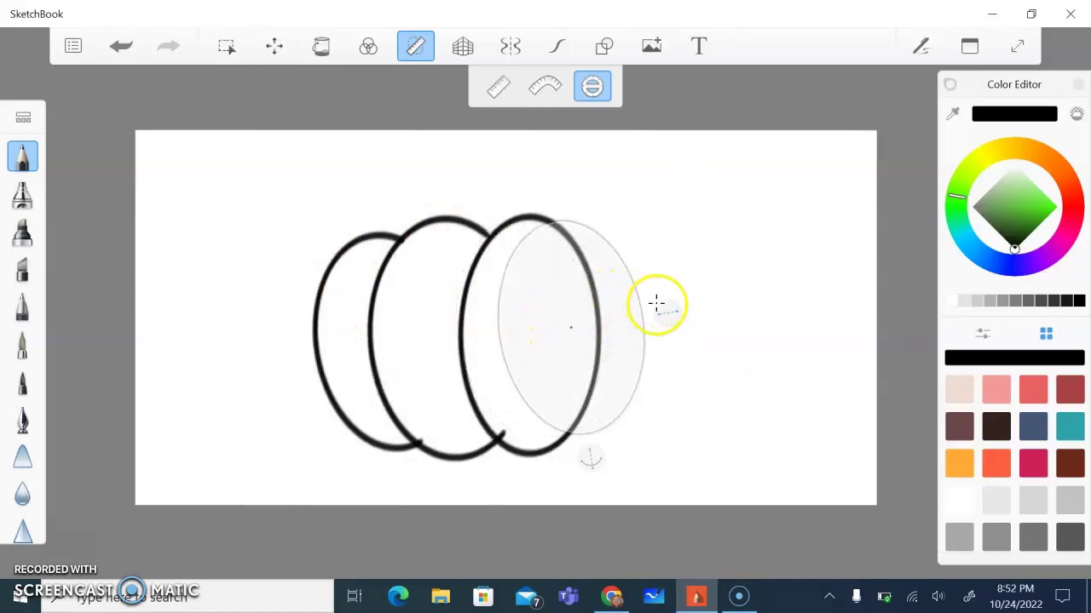
left_click_drag(591, 459, 562, 461)
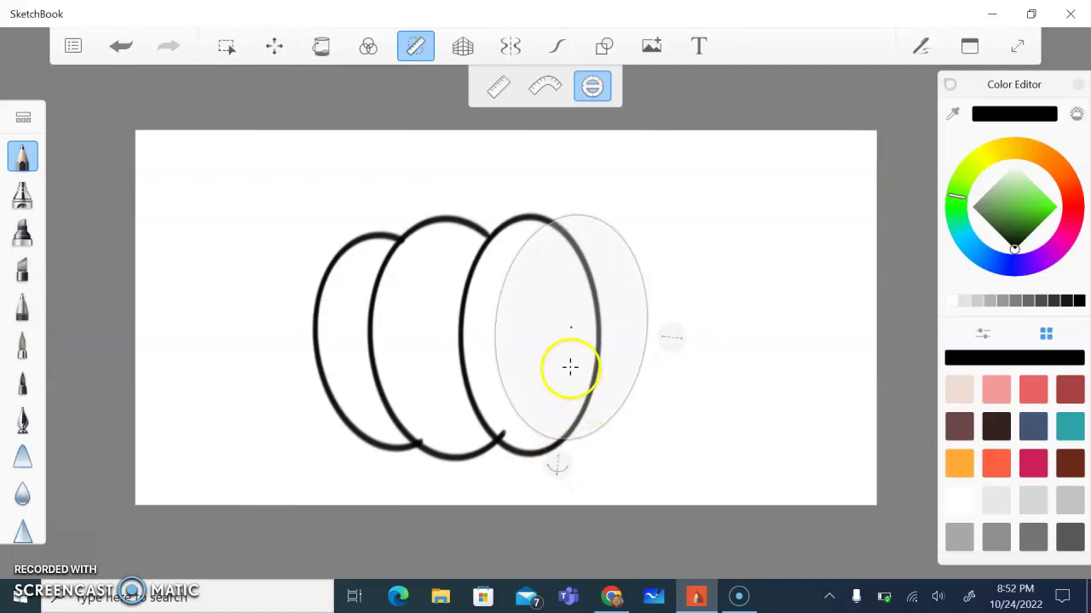
left_click_drag(570, 367, 593, 369)
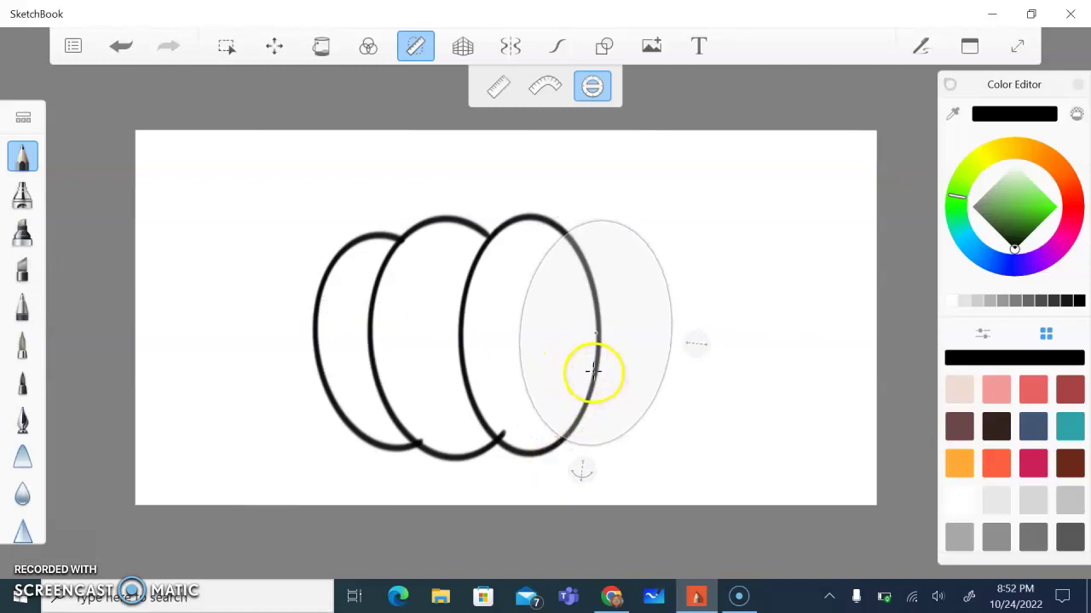
mouse_move(562, 439)
left_mouse_down()
mouse_move(633, 417)
mouse_move(672, 358)
mouse_move(669, 305)
mouse_move(638, 230)
mouse_move(623, 216)
mouse_move(569, 225)
left_mouse_up()
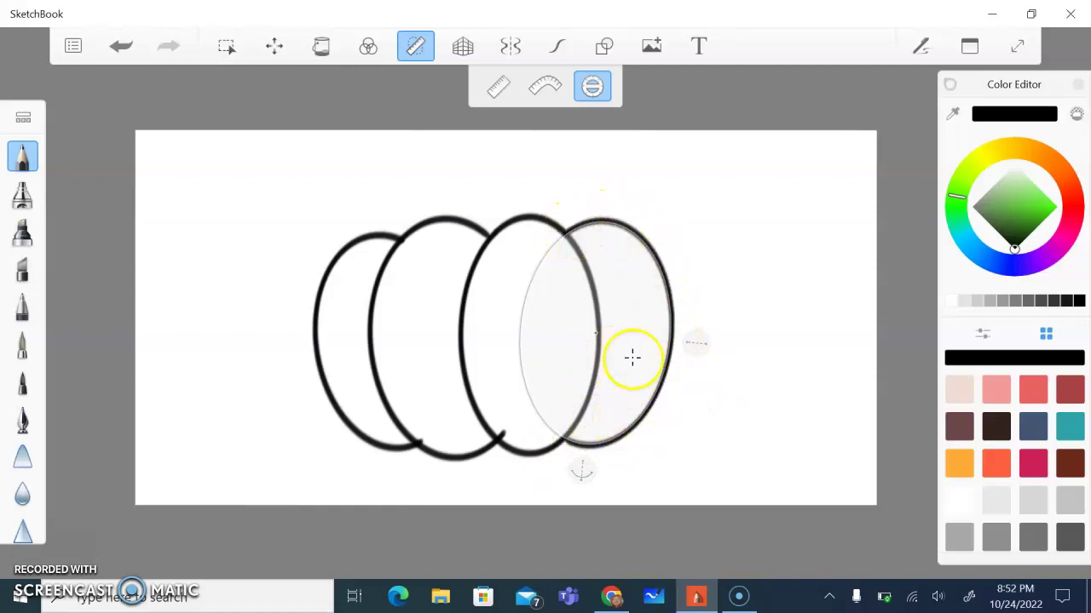
Shift the ellipse guide further right, shrink it slightly, and trace its outer edge as the rightmost pumpkin segment.
left_click_drag(630, 357, 661, 361)
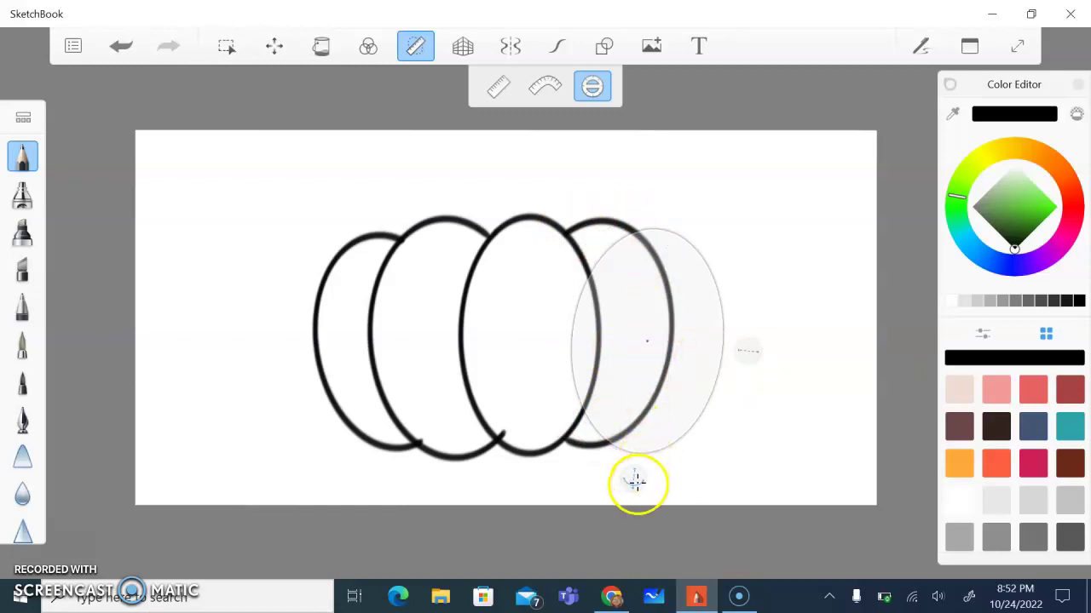
left_click_drag(641, 469, 640, 472)
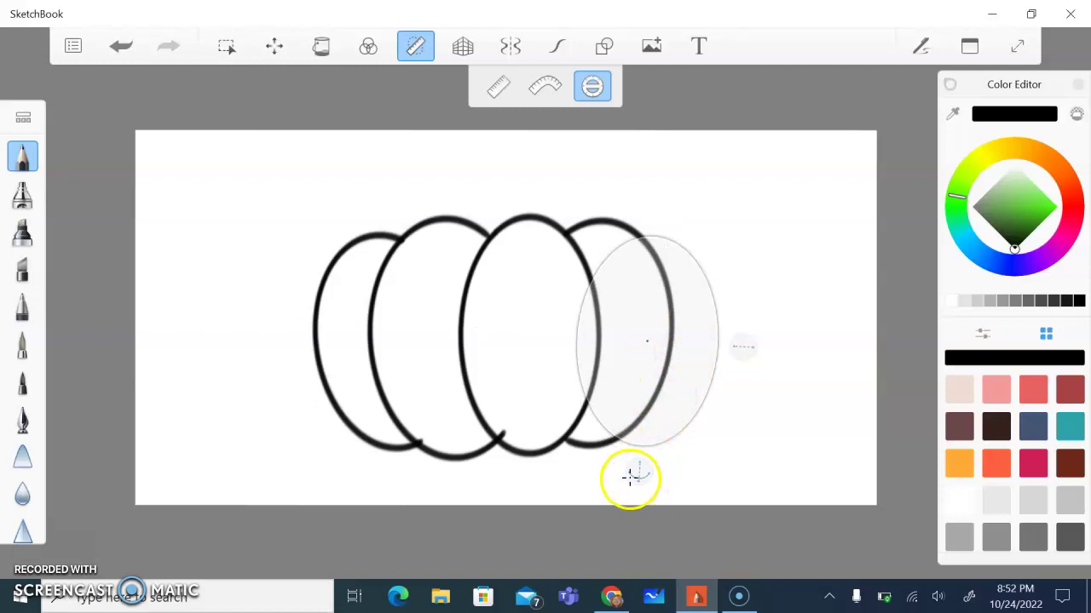
mouse_move(631, 477)
left_mouse_down()
mouse_move(620, 431)
mouse_move(670, 430)
mouse_move(725, 375)
mouse_move(724, 329)
mouse_move(698, 282)
mouse_move(635, 244)
left_mouse_up()
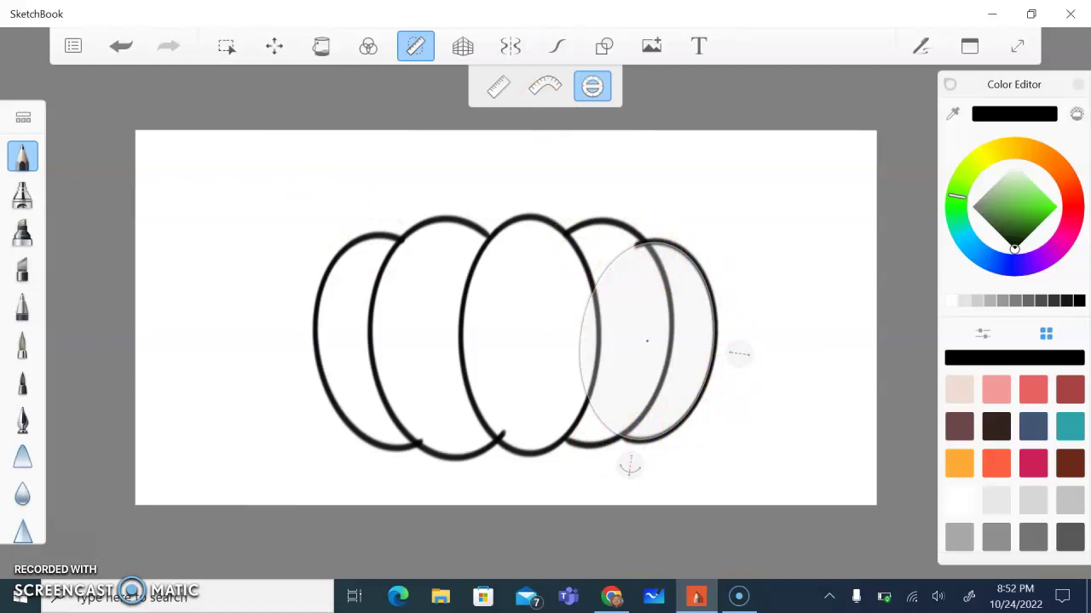
Hide the ellipse guide and draw a curved, hooked stem freehand on top of the pumpkin.
left_click(424, 59)
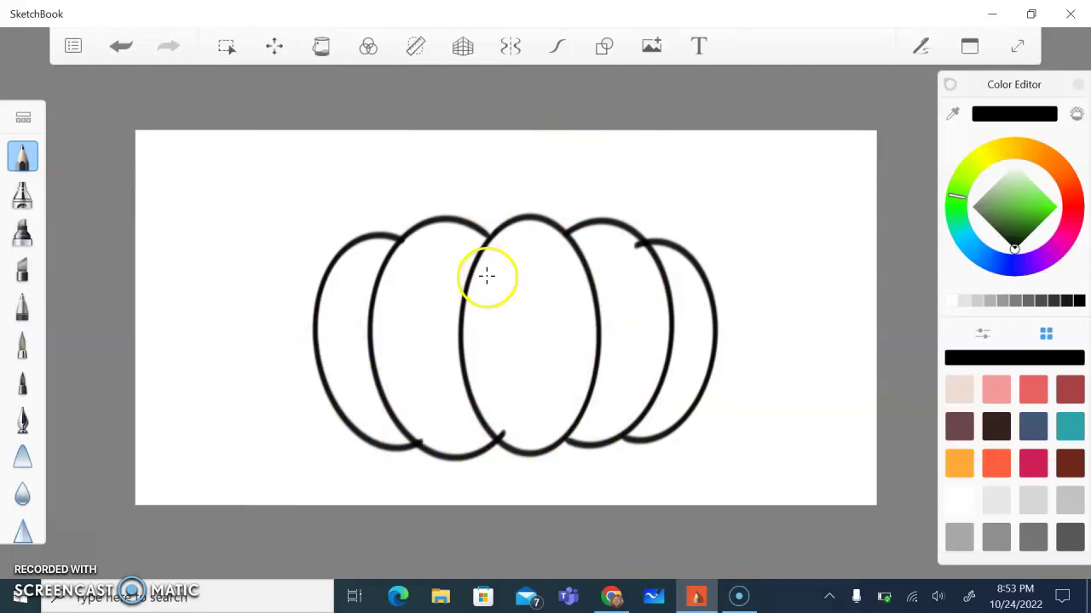
mouse_move(482, 224)
left_mouse_down()
mouse_move(523, 161)
mouse_move(573, 149)
mouse_move(591, 161)
mouse_move(569, 180)
mouse_move(597, 220)
left_mouse_up()
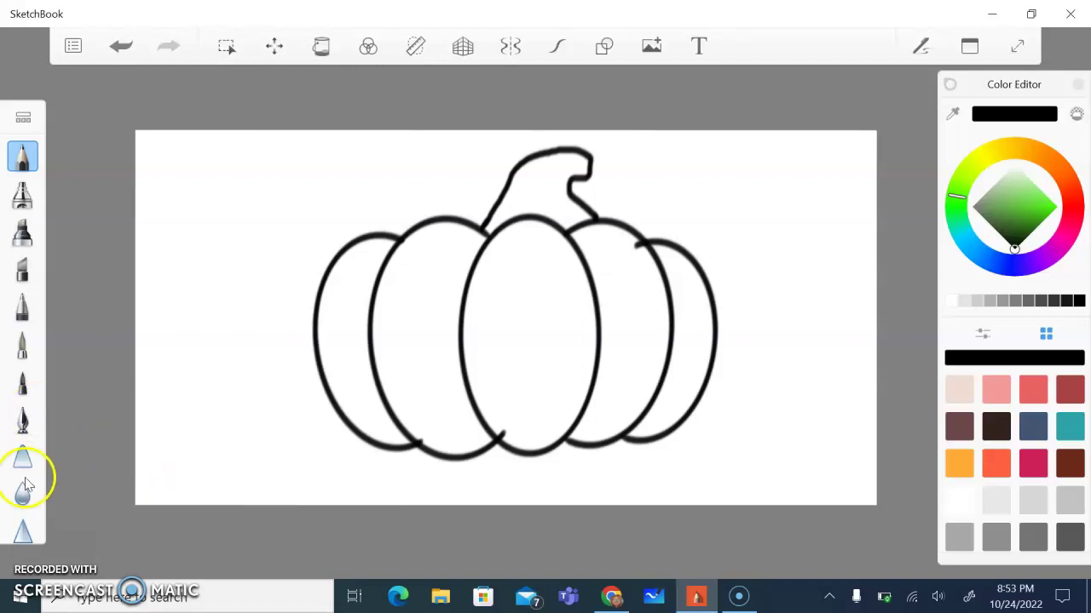
With the Hard Eraser, remove the two line ends that overshoot the joints at the bottom of the left segments.
left_click(23, 120)
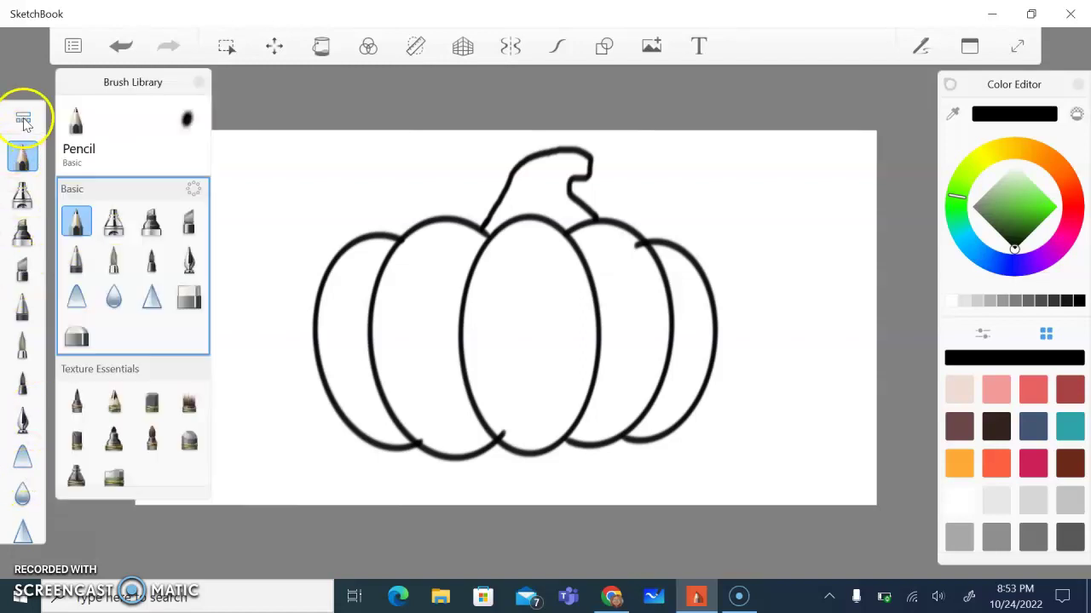
left_click(193, 300)
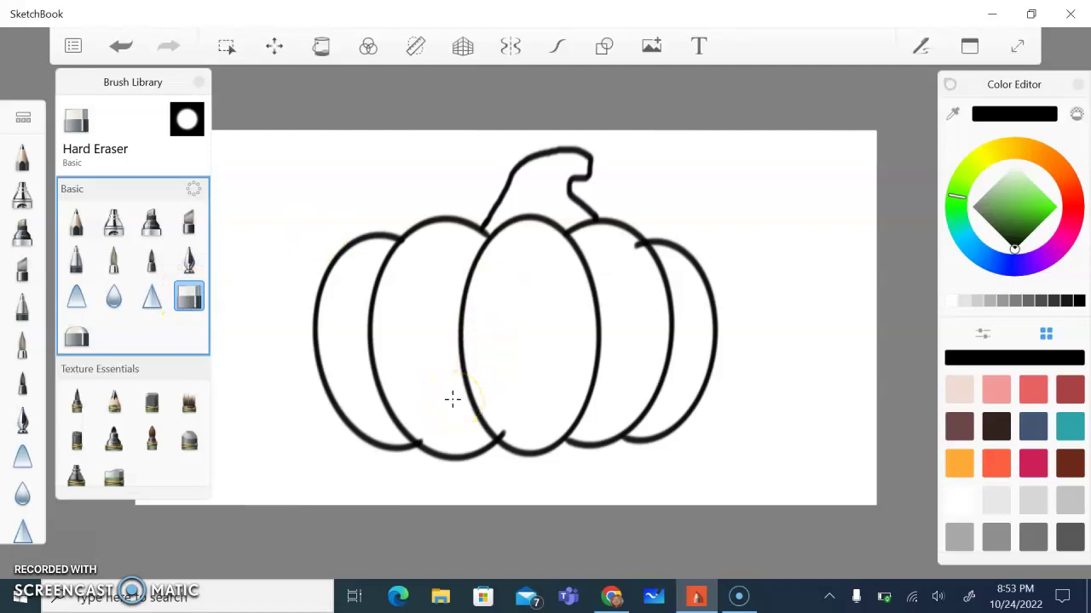
scroll(452, 399, "up", 5)
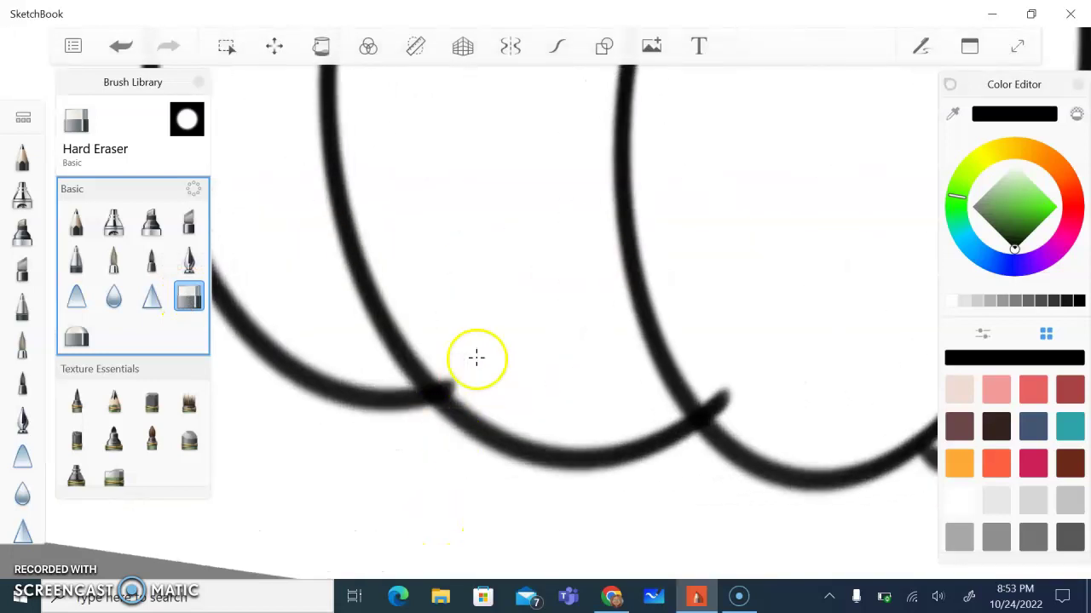
left_click_drag(443, 368, 464, 390)
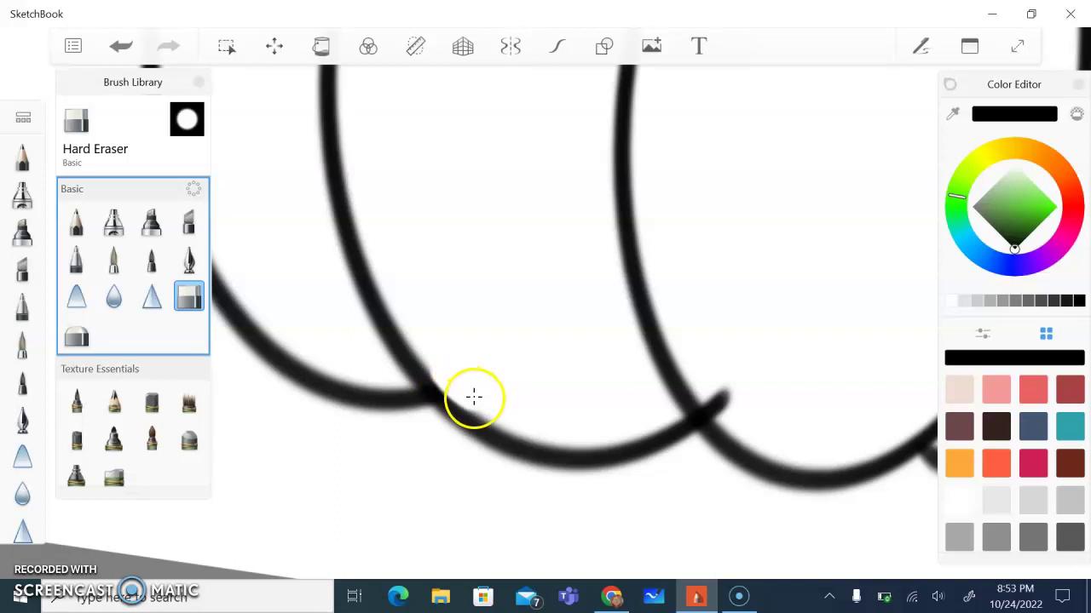
mouse_move(698, 389)
left_mouse_down()
mouse_move(715, 389)
mouse_move(725, 411)
mouse_move(713, 387)
left_mouse_up()
scroll(711, 382, "down", 4)
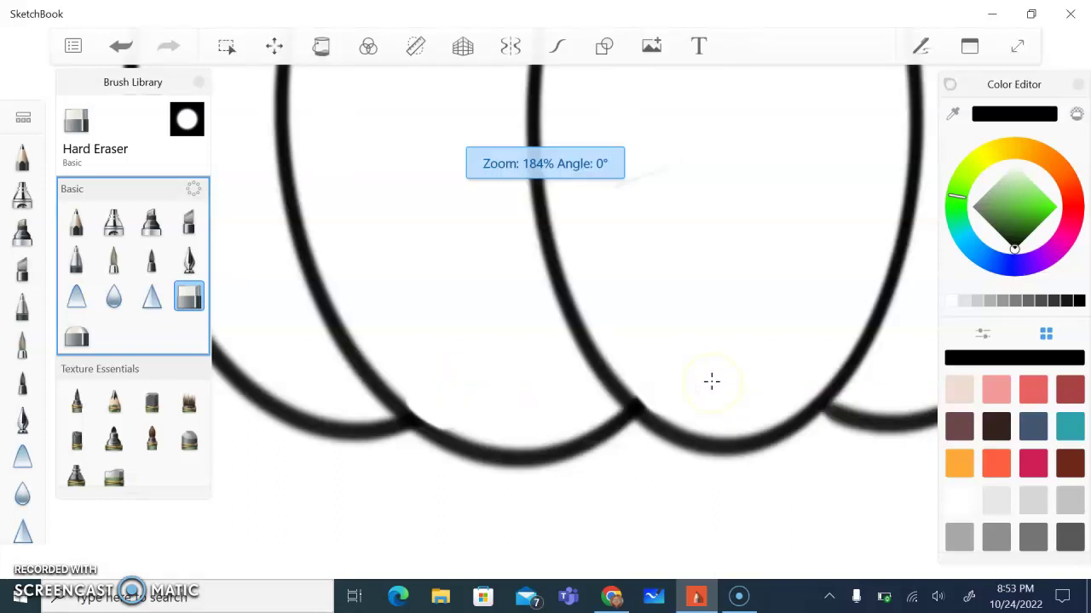
Erase the overshooting line end at the top of the rightmost segment, return to the whole drawing, and close the Brush Library.
scroll(711, 381, "down", 4)
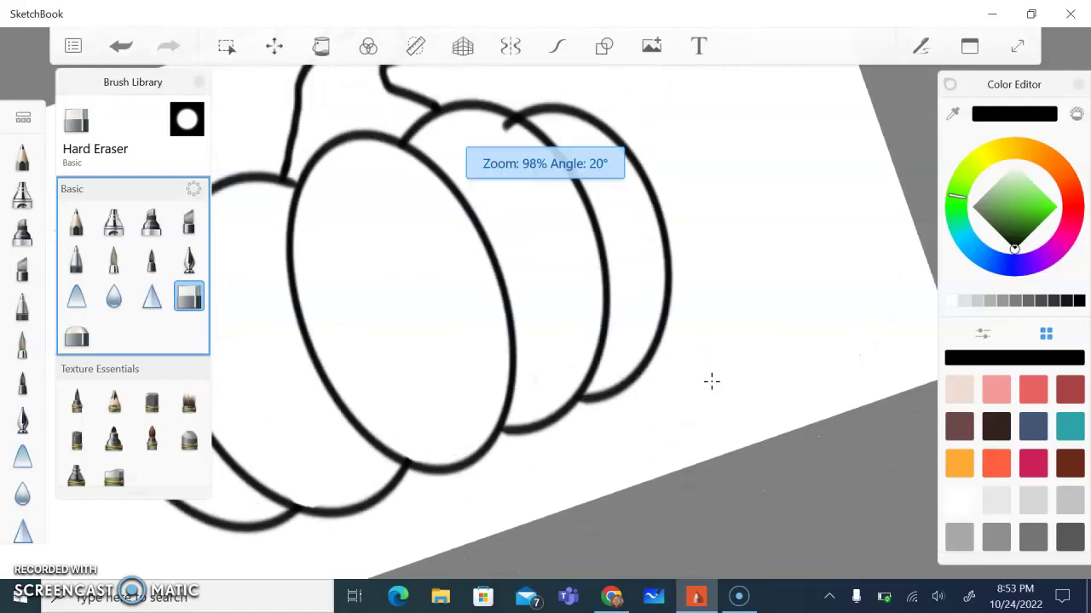
scroll(721, 431, "up", 4)
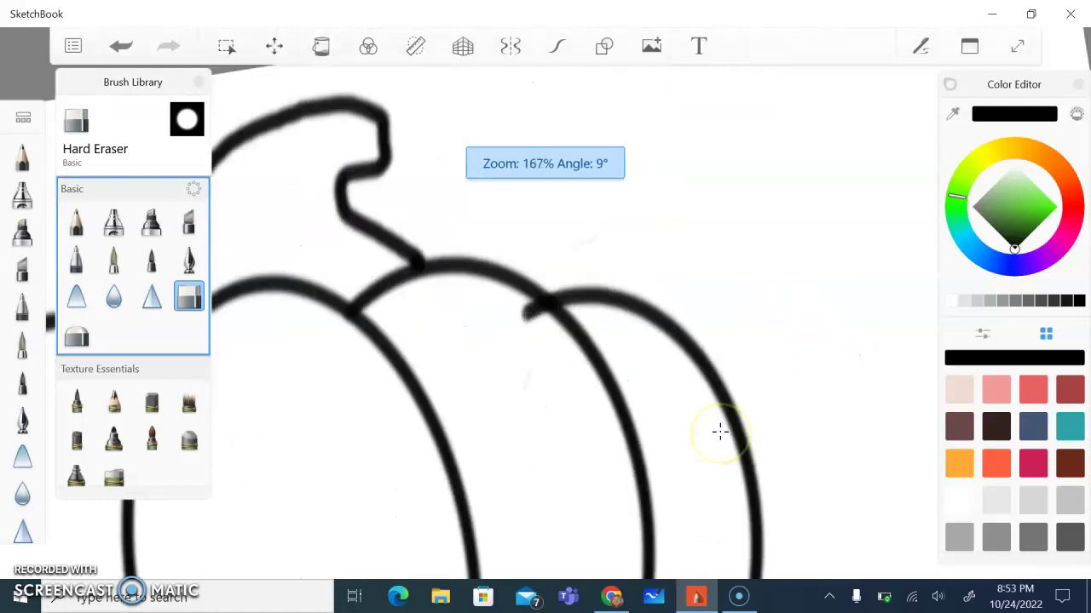
mouse_move(536, 365)
left_mouse_down()
mouse_move(545, 349)
mouse_move(519, 324)
mouse_move(541, 353)
left_mouse_up()
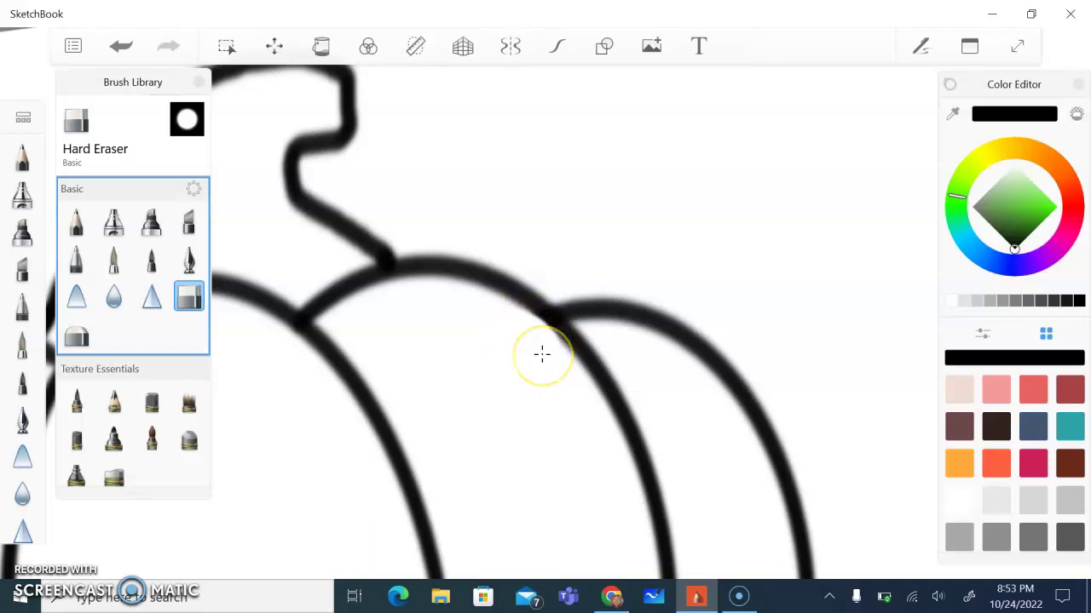
scroll(542, 354, "down", 6)
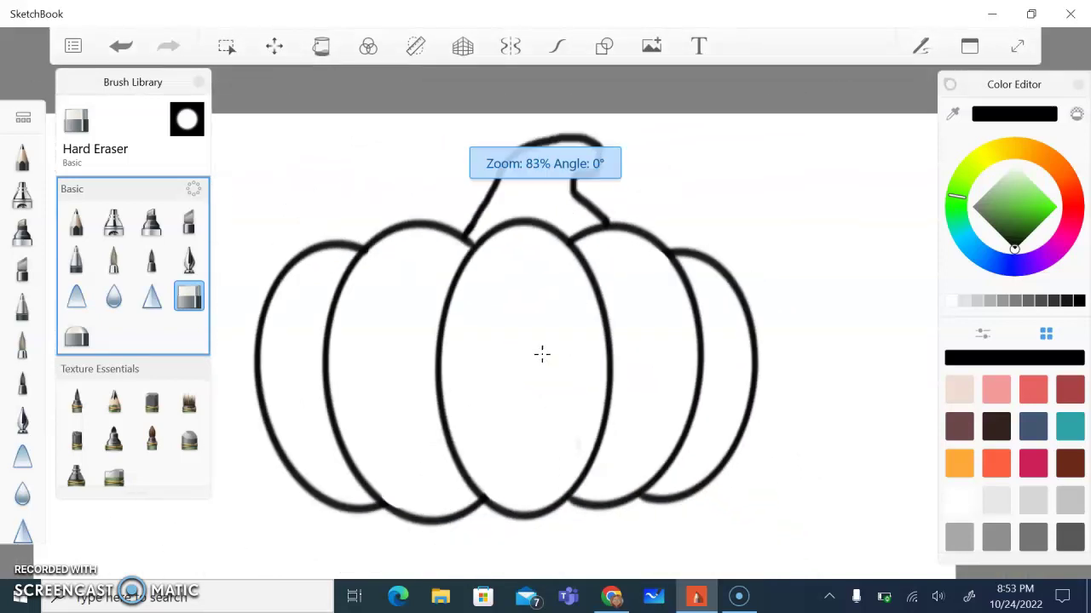
scroll(542, 353, "down", 4)
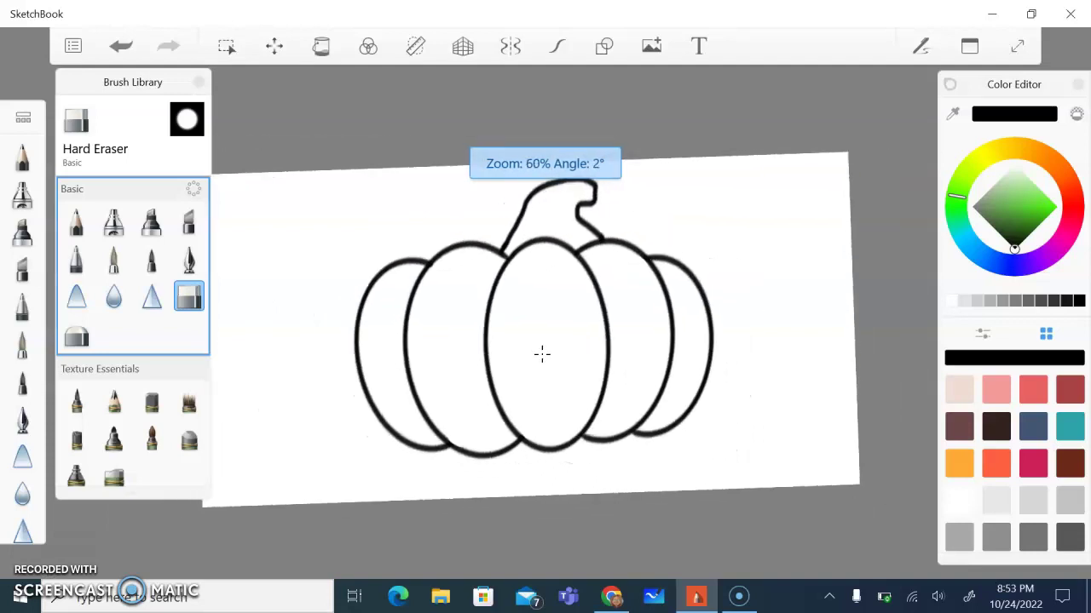
scroll(541, 354, "up", 1)
scroll(542, 353, "down", 2)
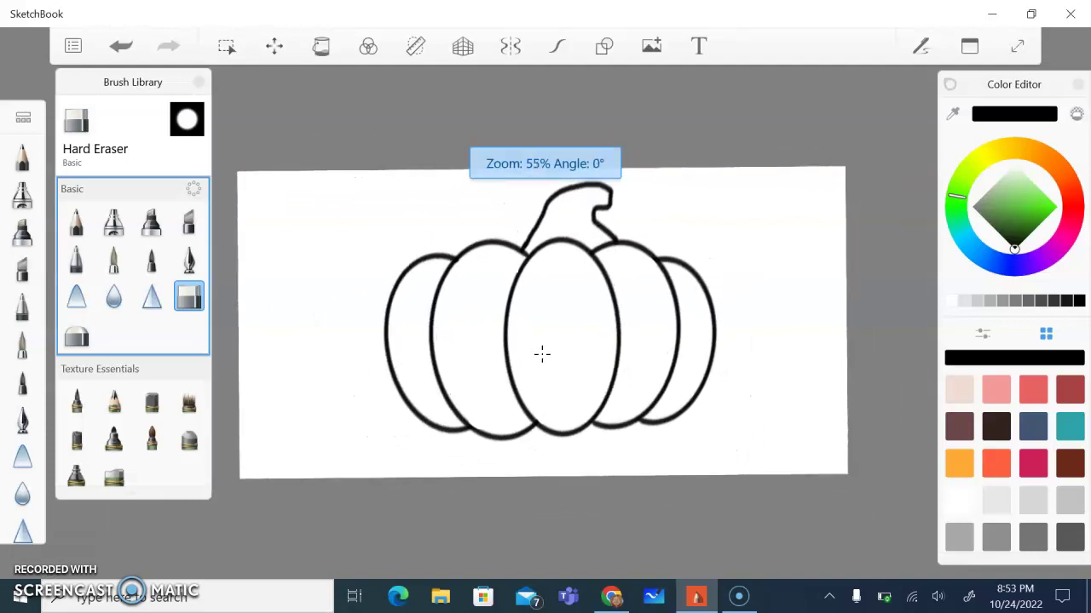
key("ctrl+b")
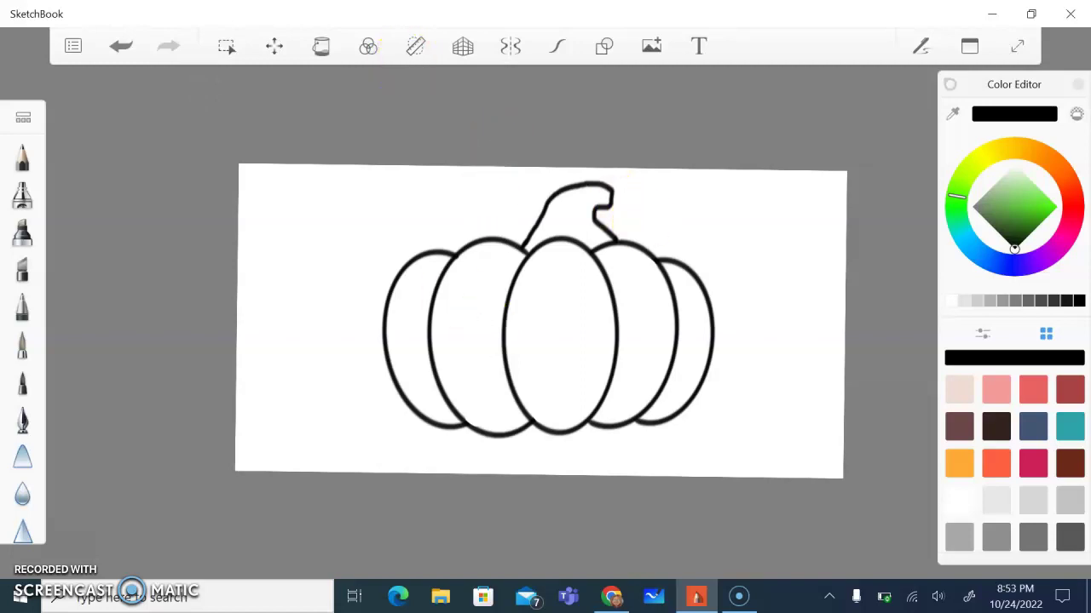
key("alt+p")
Switch the guide to the straight ruler, try it at several angles, and leave it almost horizontal across the pumpkin's middle.
left_click(417, 60)
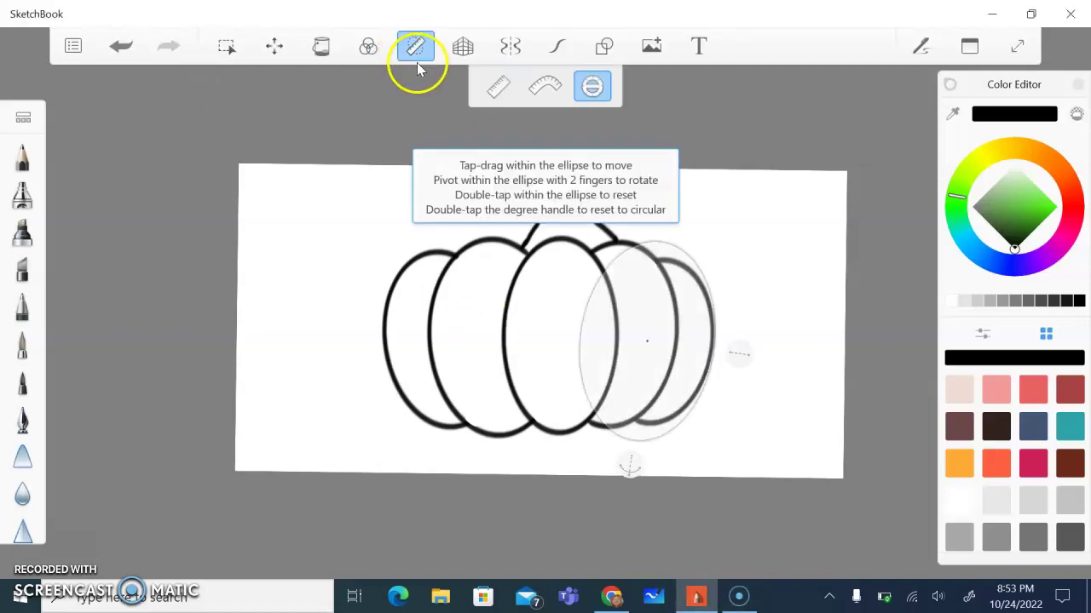
left_click(500, 87)
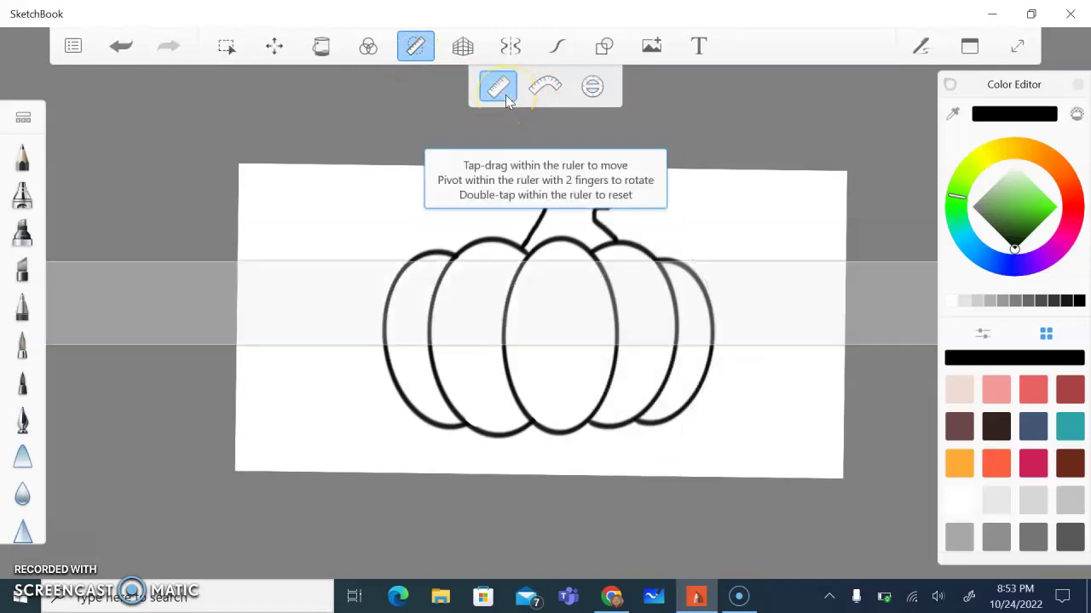
left_click(495, 386)
scroll(495, 386, "down", 3)
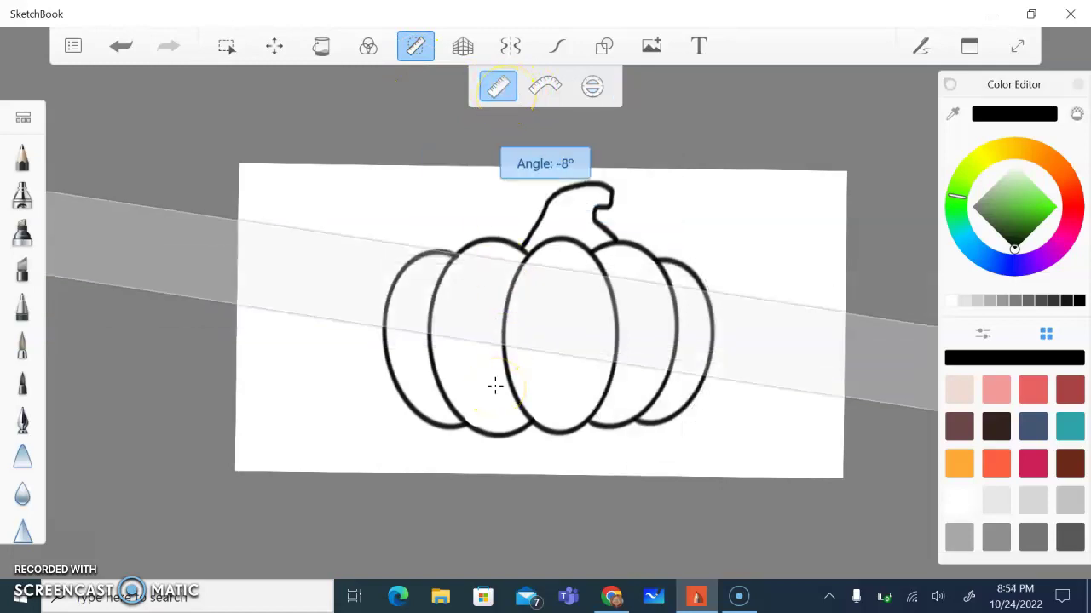
scroll(495, 386, "up", 3)
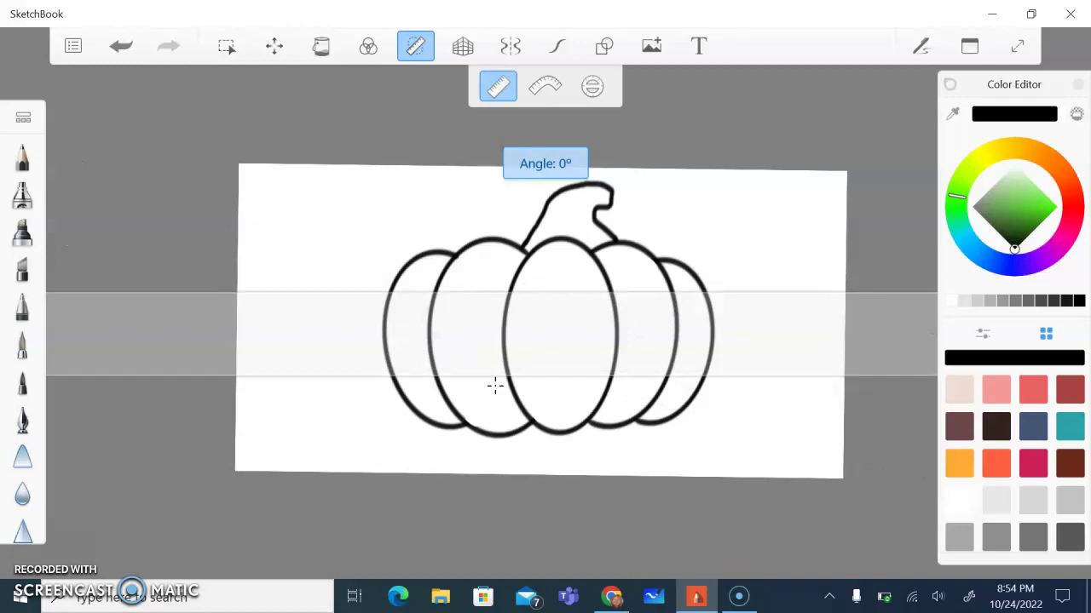
scroll(495, 386, "up", 10)
scroll(495, 386, "down", 1)
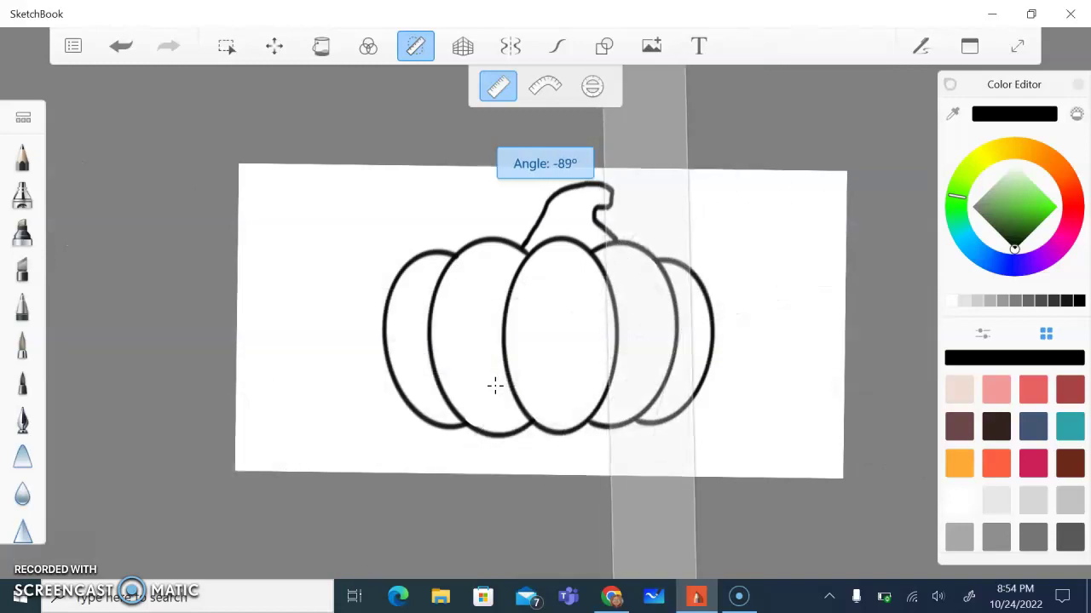
left_click_drag(495, 386, 495, 386)
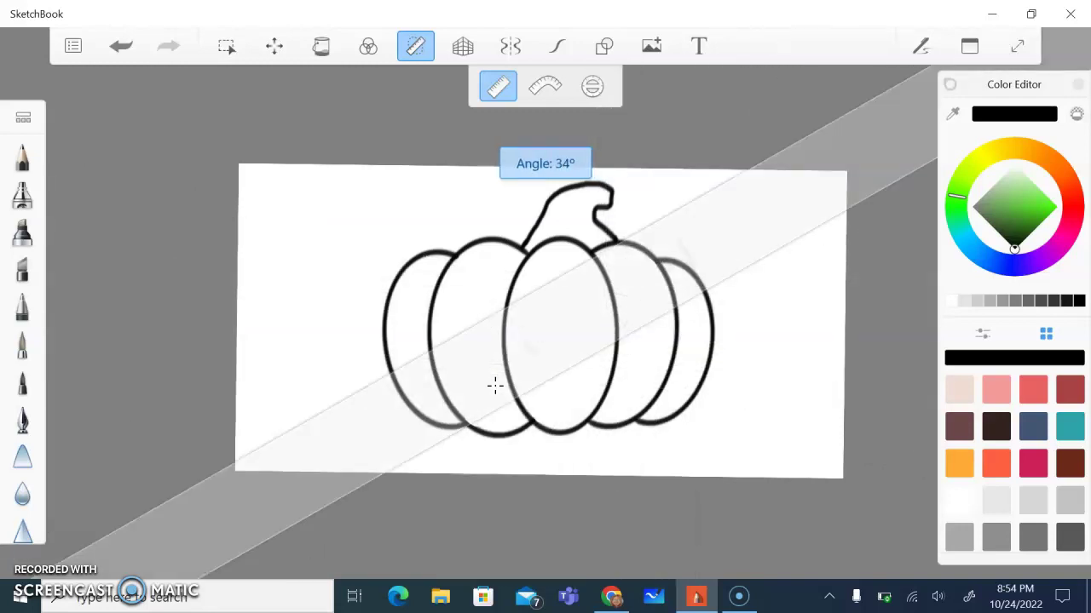
scroll(495, 386, "up", 6)
scroll(495, 386, "down", 2)
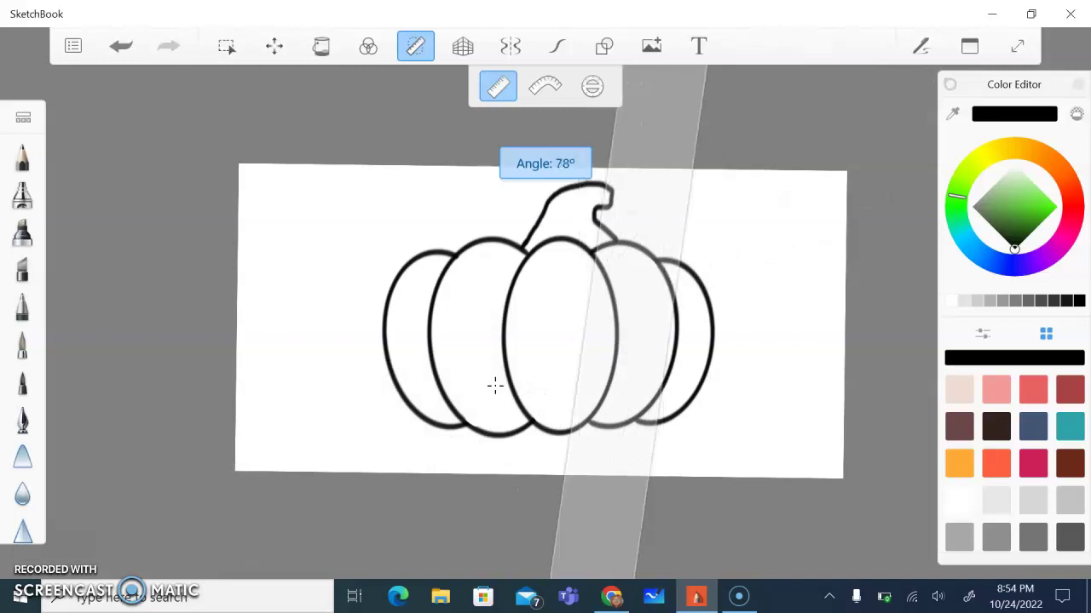
scroll(495, 386, "down", 8)
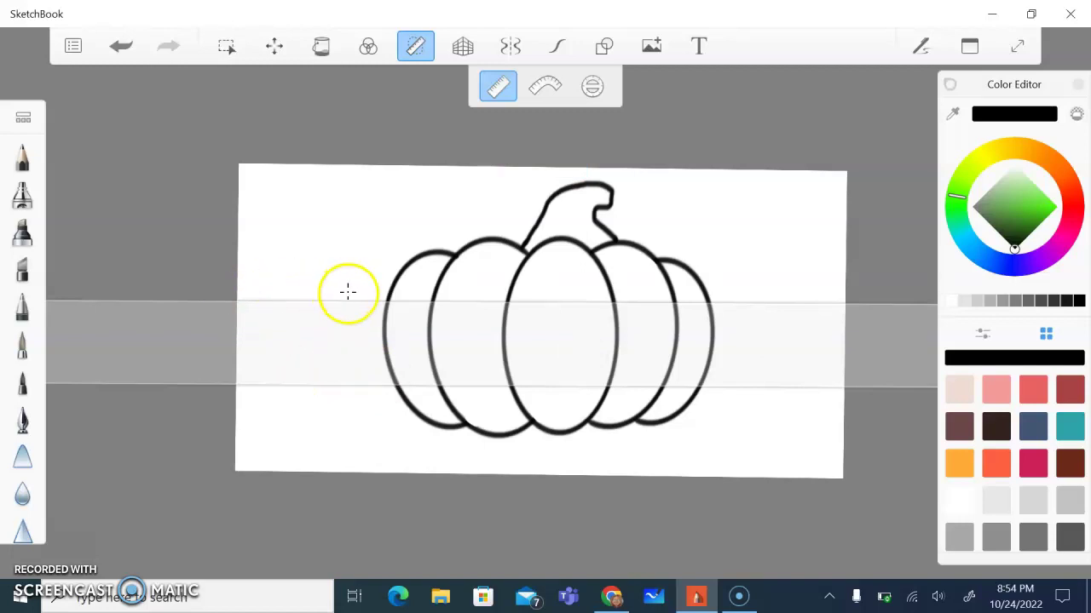
With the Pencil, draw a line along the ruler's upper edge from the canvas's left side to the central ellipse, and another along its lower edge.
left_click(22, 159)
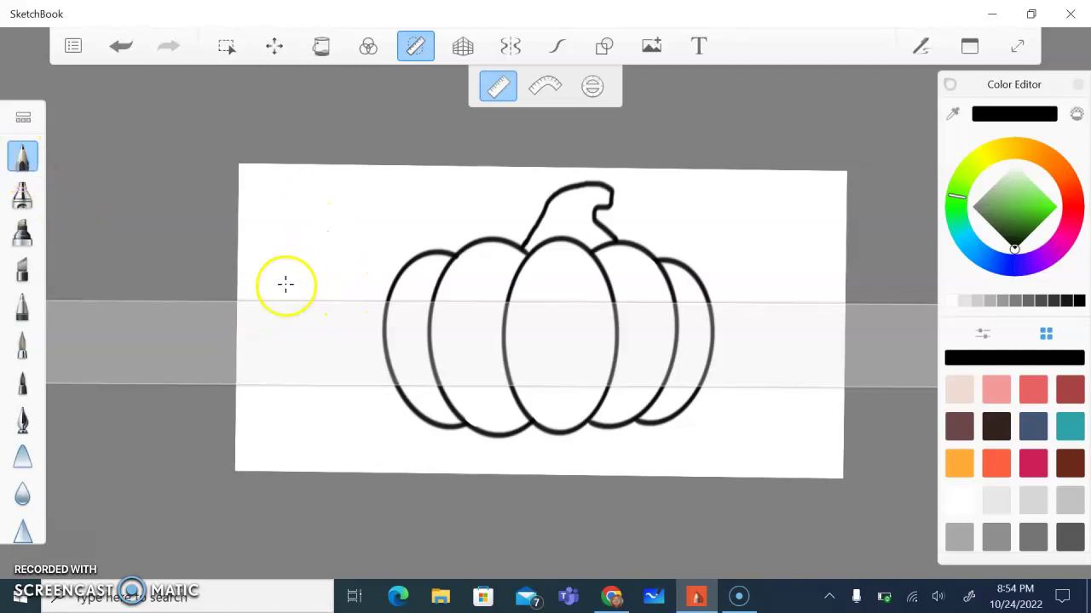
left_click_drag(236, 296, 505, 297)
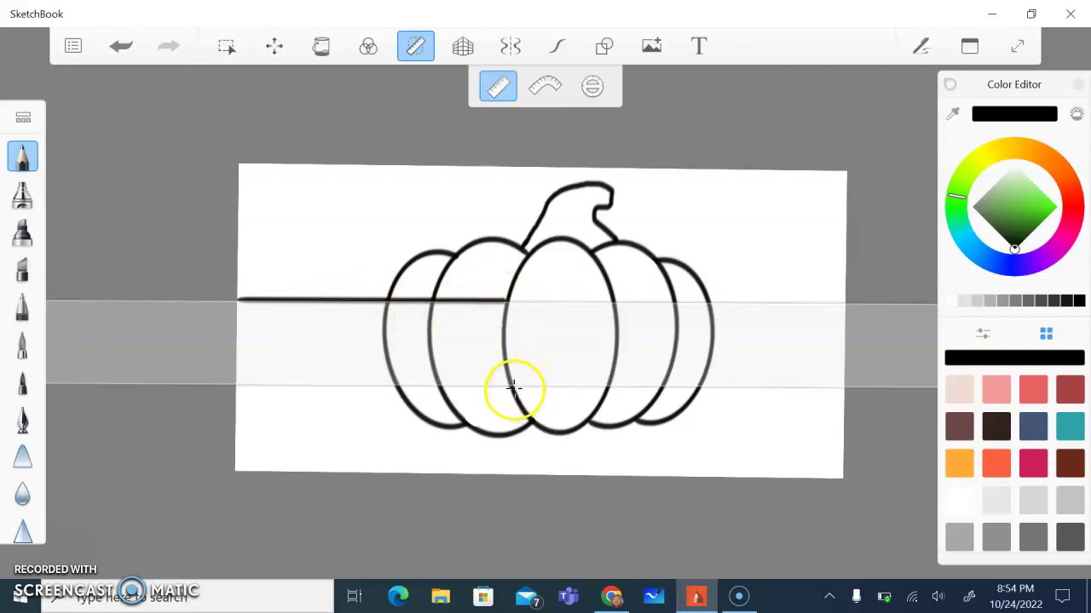
left_click_drag(515, 386, 658, 379)
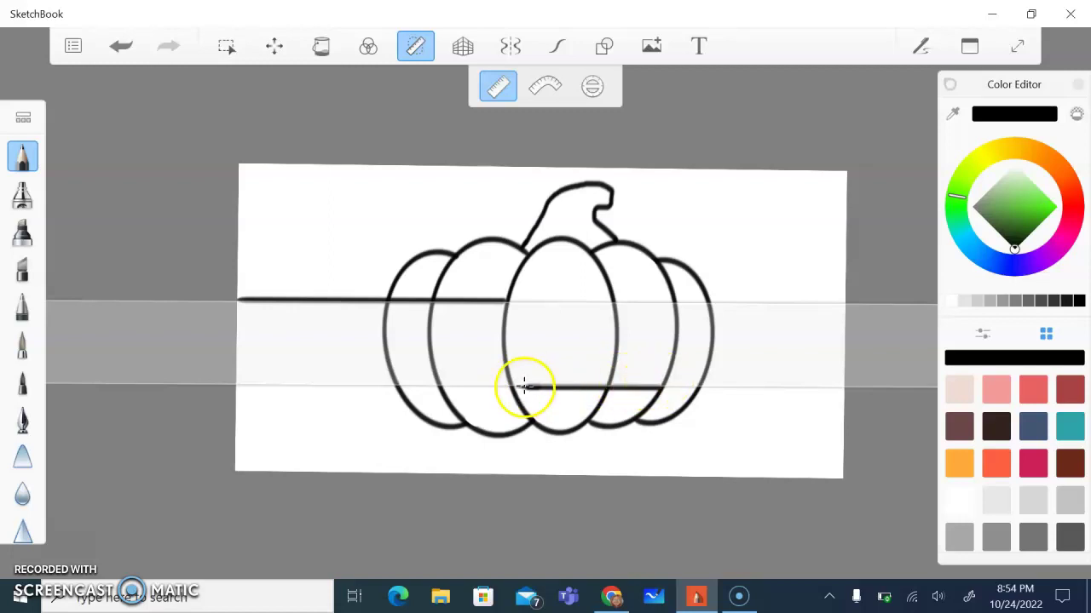
Move the ruler up across the stem and draw lines along both its edges, from the pumpkin outward to the canvas's left and right sides.
key("ctrl+z")
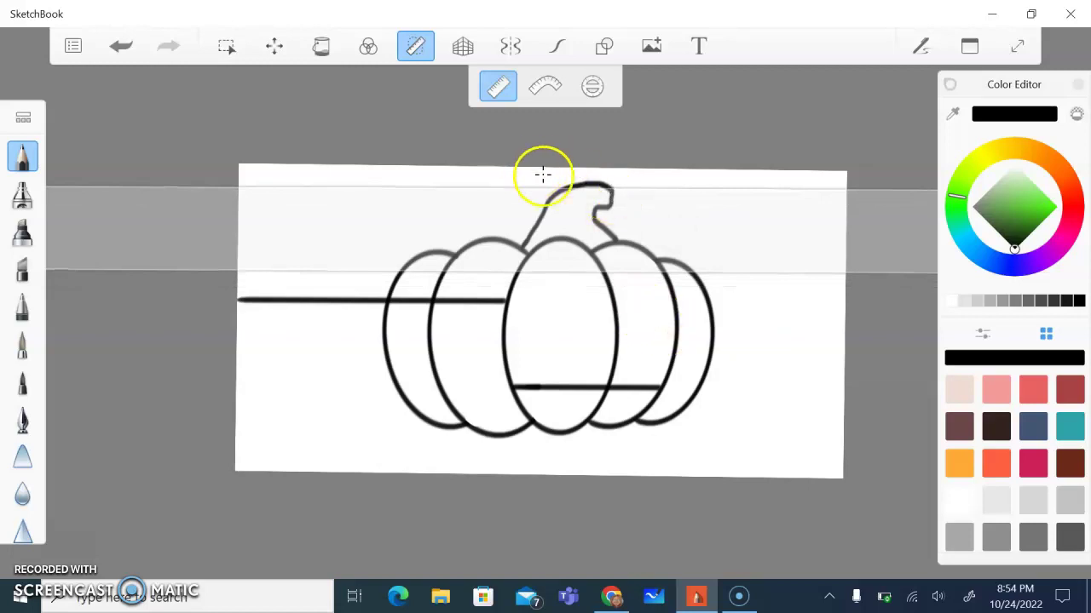
left_click_drag(610, 184, 219, 173)
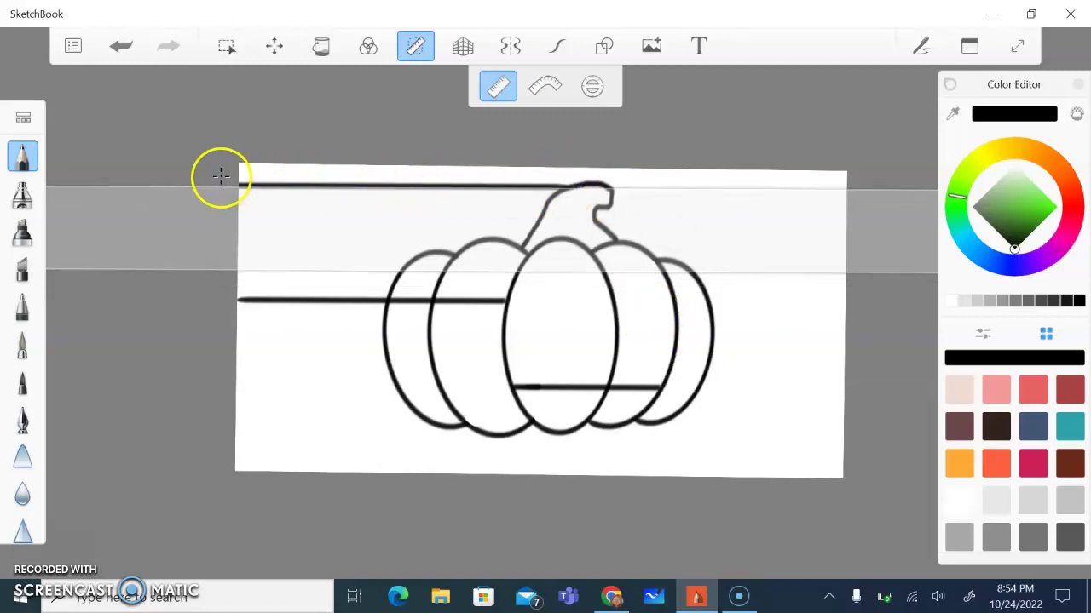
left_click_drag(606, 189, 851, 195)
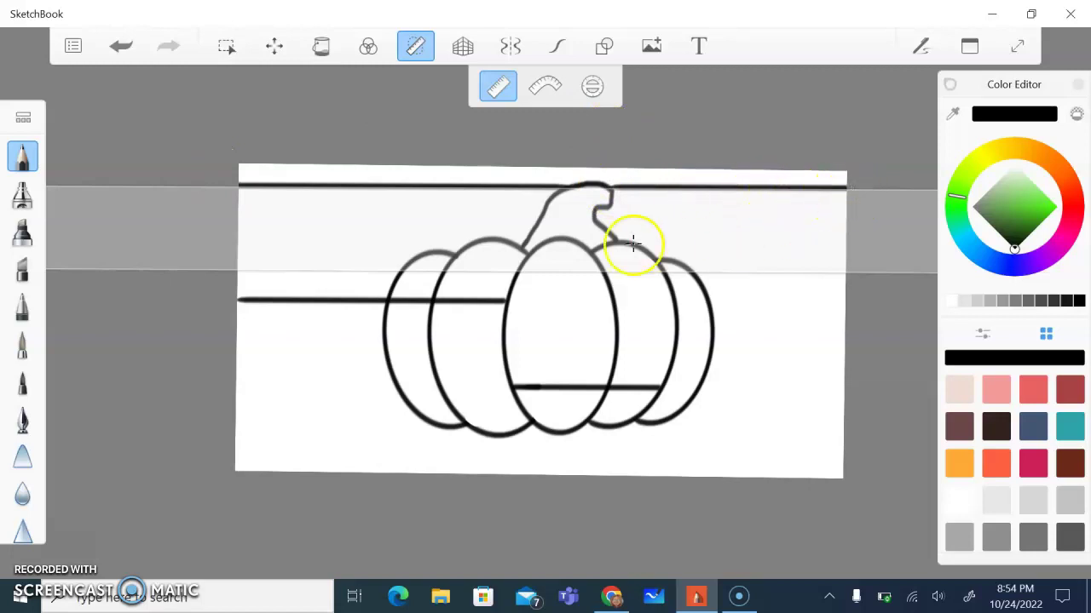
left_click_drag(690, 272, 859, 275)
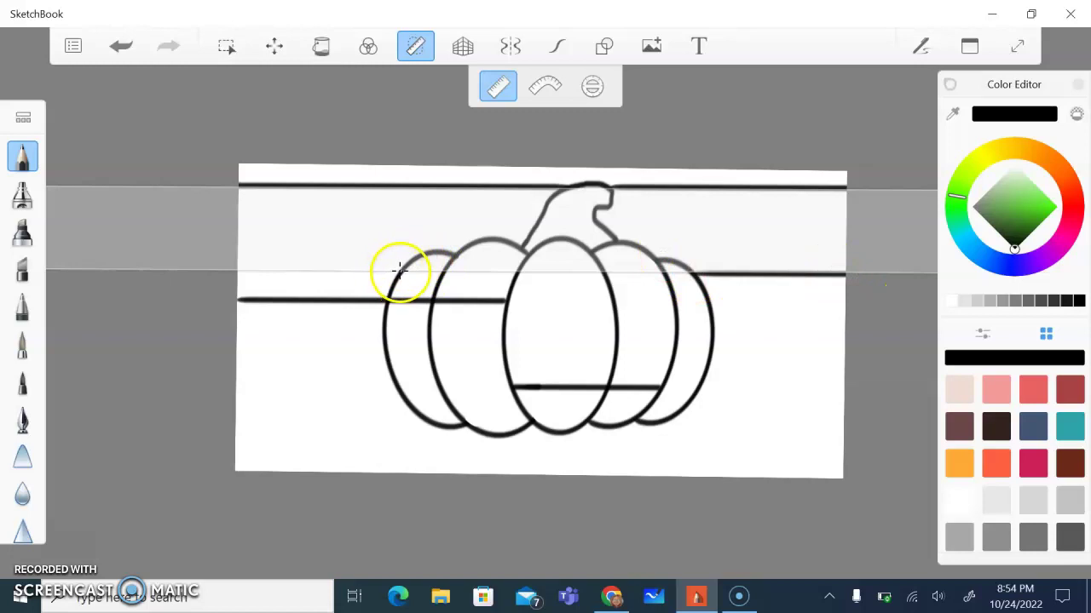
left_click_drag(399, 270, 219, 270)
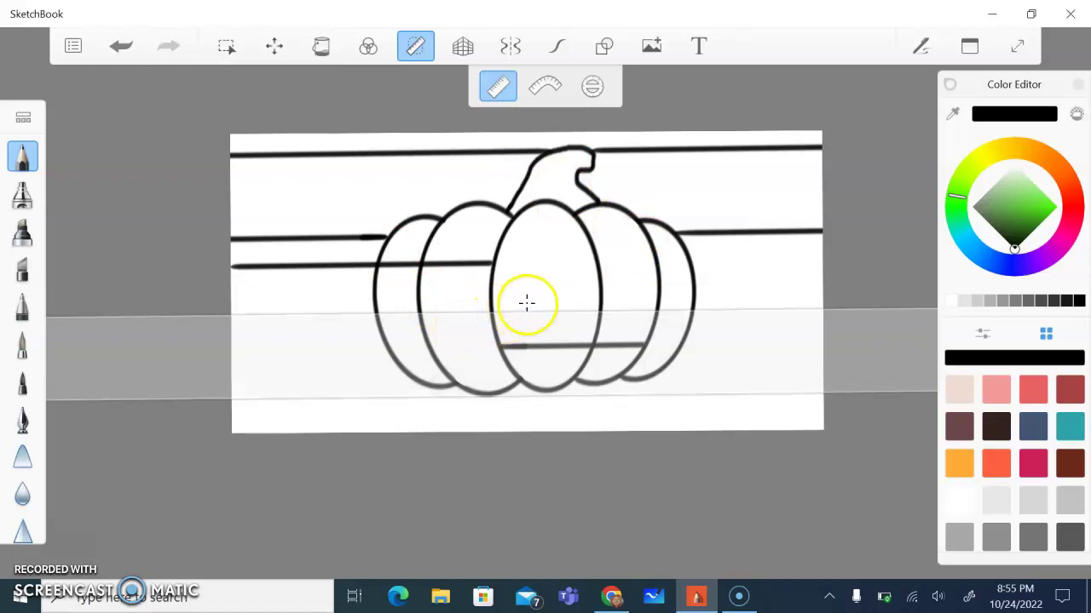
With the ruler over the pumpkin's lower half, draw one line across its four right segments and a full-width line just beneath the pumpkin.
left_click_drag(422, 311, 685, 308)
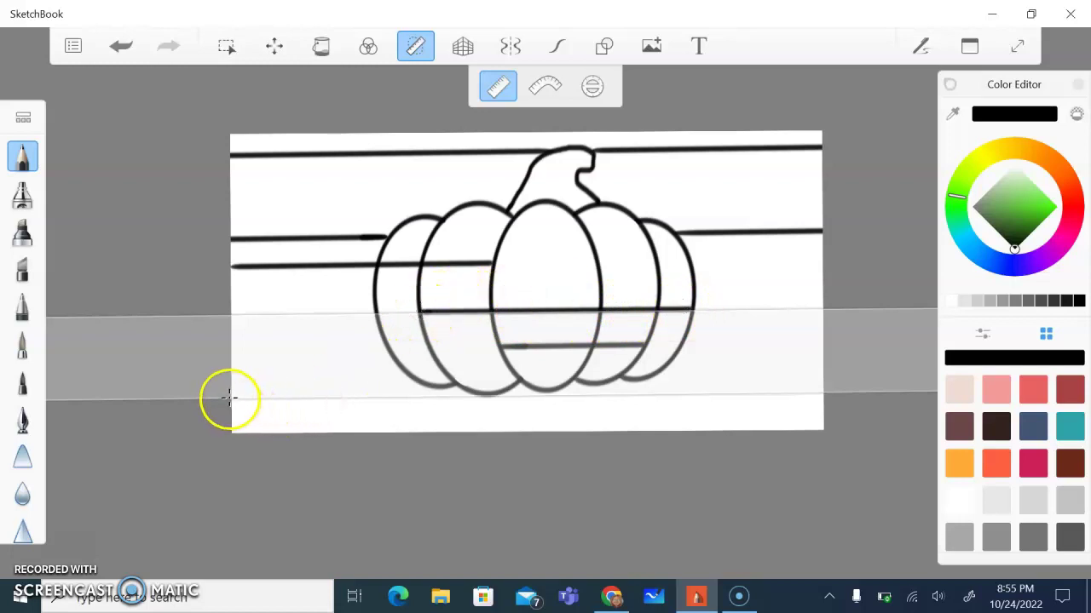
mouse_move(230, 397)
left_mouse_down()
mouse_move(554, 400)
mouse_move(713, 380)
mouse_move(871, 386)
left_mouse_up()
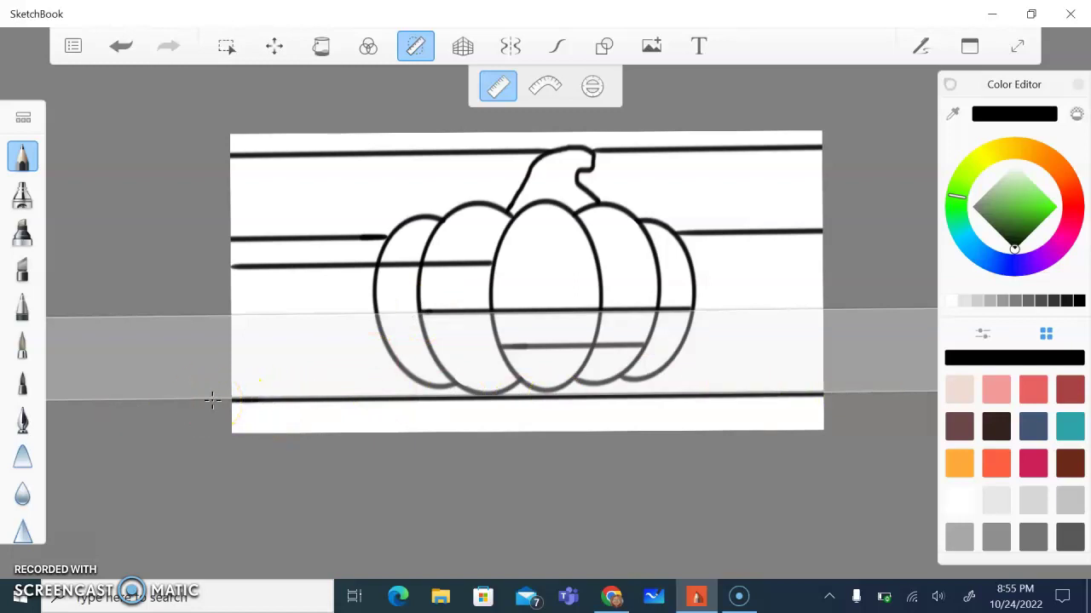
Turn the ruler nearly vertical beside the pumpkin's left side and draw a full-height line on its left edge and two partial lines on its right.
scroll(212, 399, "up", 10)
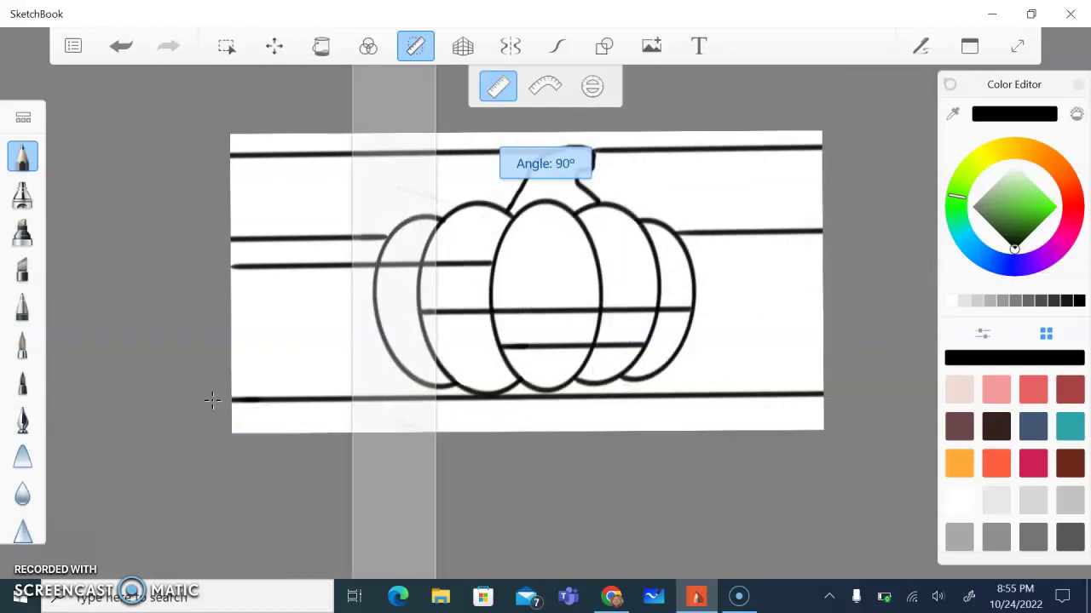
scroll(212, 400, "up", 2)
scroll(212, 400, "down", 2)
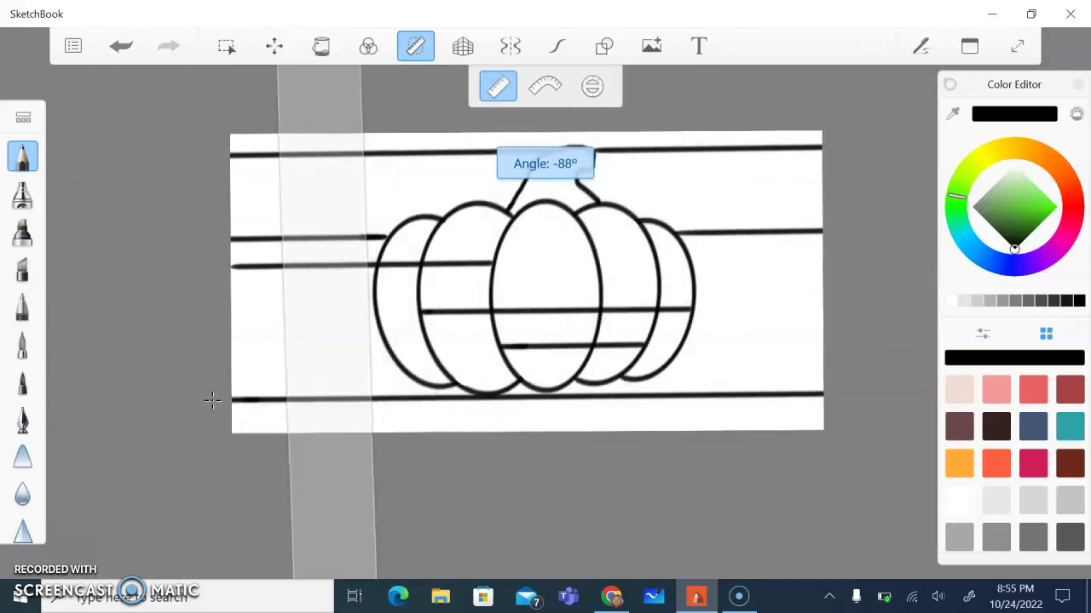
scroll(213, 400, "up", 2)
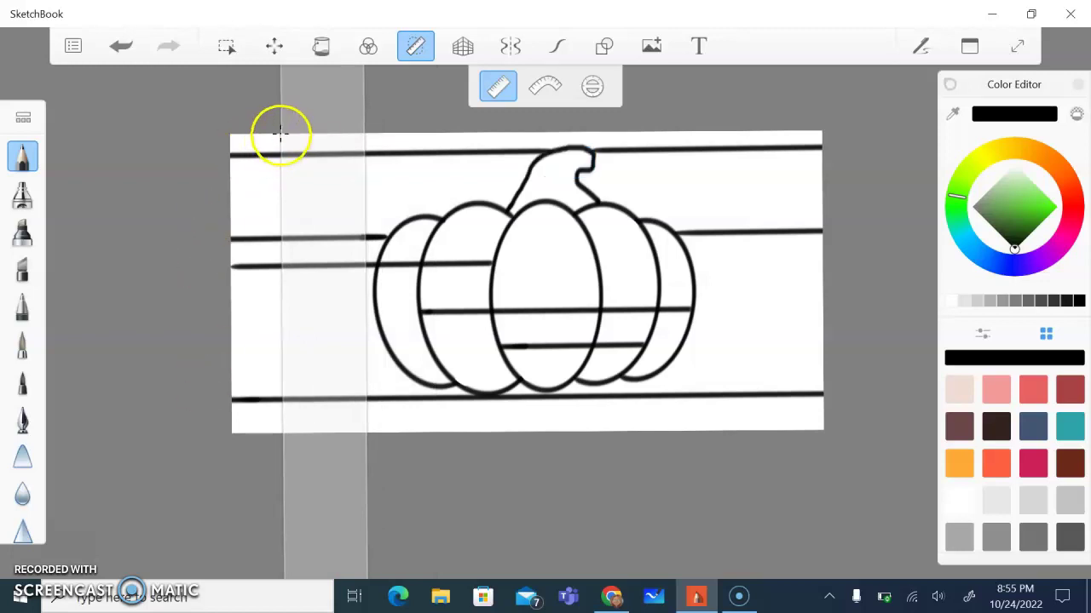
mouse_move(281, 132)
left_mouse_down()
mouse_move(274, 191)
mouse_move(302, 453)
left_mouse_up()
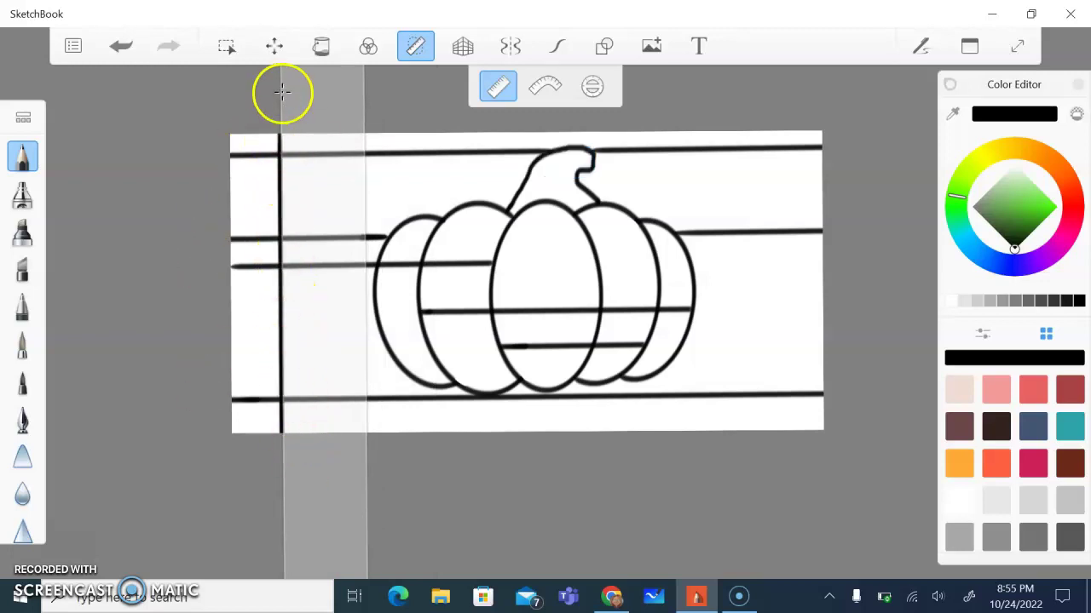
left_click_drag(366, 128, 368, 266)
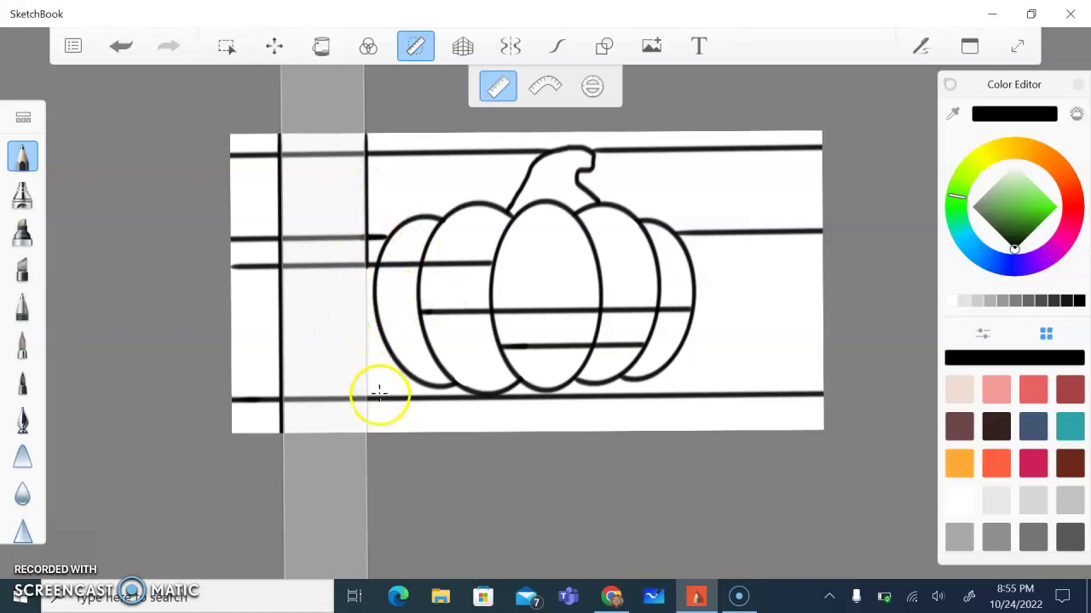
left_click_drag(367, 400, 360, 474)
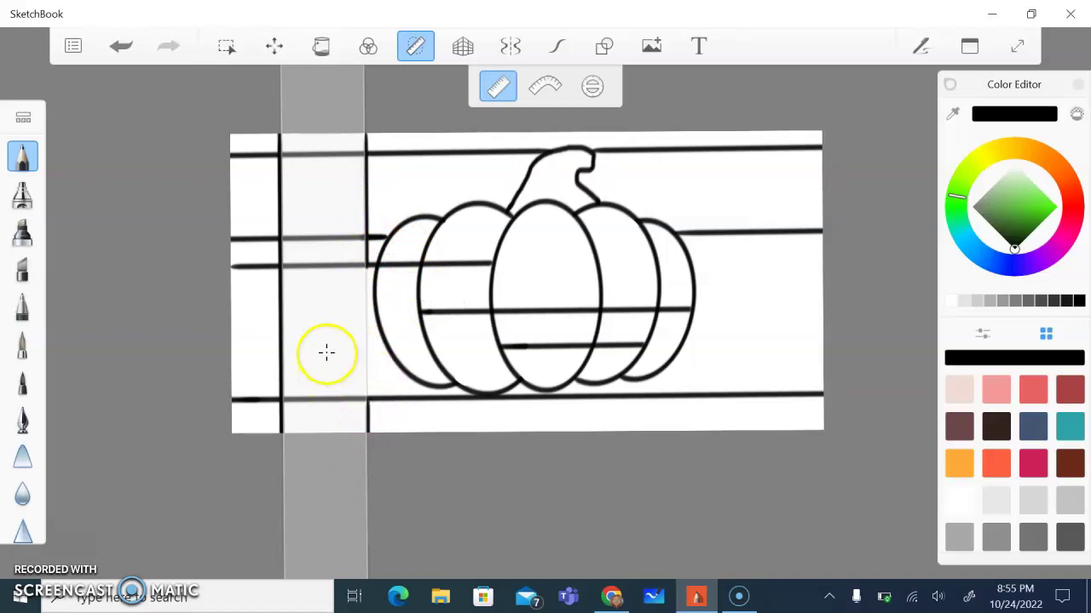
Shift the ruler over the left segments and draw a broken vertical line through the leftmost segment and a longer one through the second segment.
mouse_move(328, 344)
left_mouse_down()
mouse_move(455, 333)
mouse_move(434, 331)
left_mouse_up()
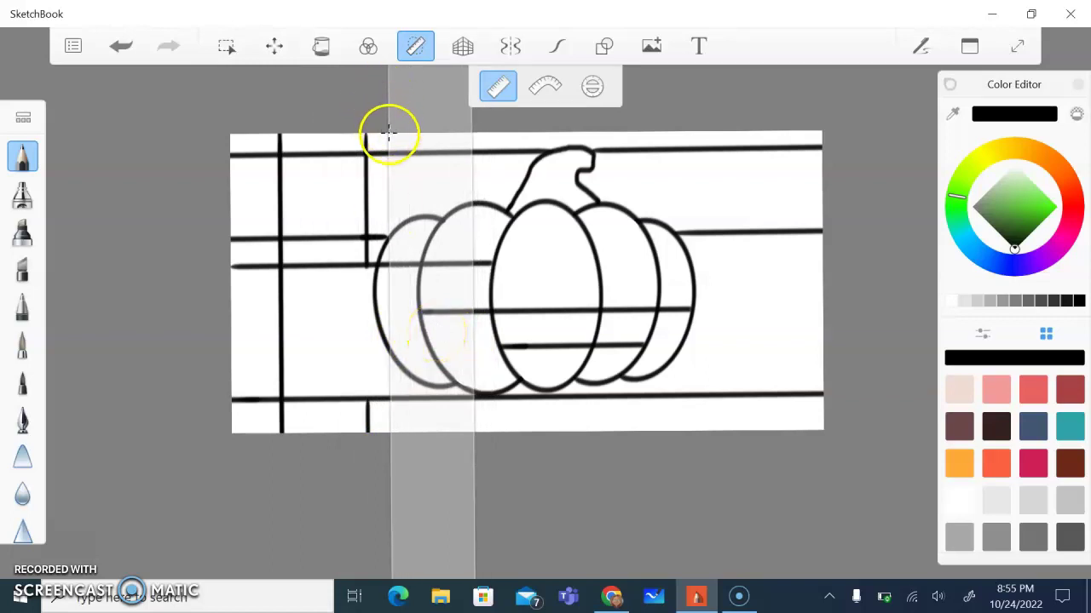
left_click_drag(389, 236, 388, 157)
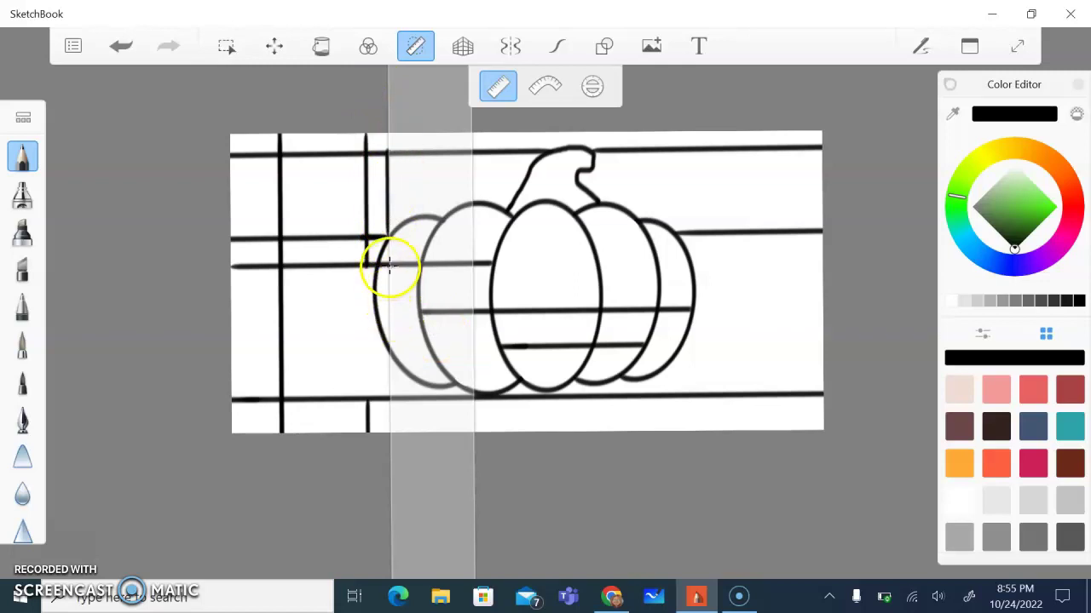
left_click_drag(390, 265, 398, 396)
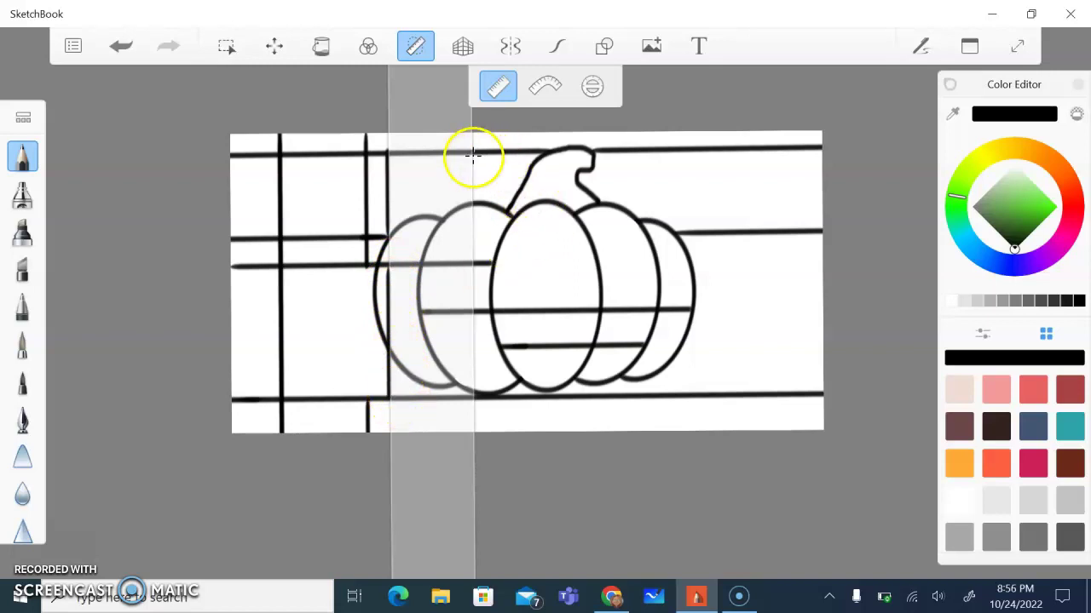
mouse_move(475, 150)
left_mouse_down()
mouse_move(484, 393)
mouse_move(432, 396)
mouse_move(639, 396)
mouse_move(598, 395)
left_mouse_up()
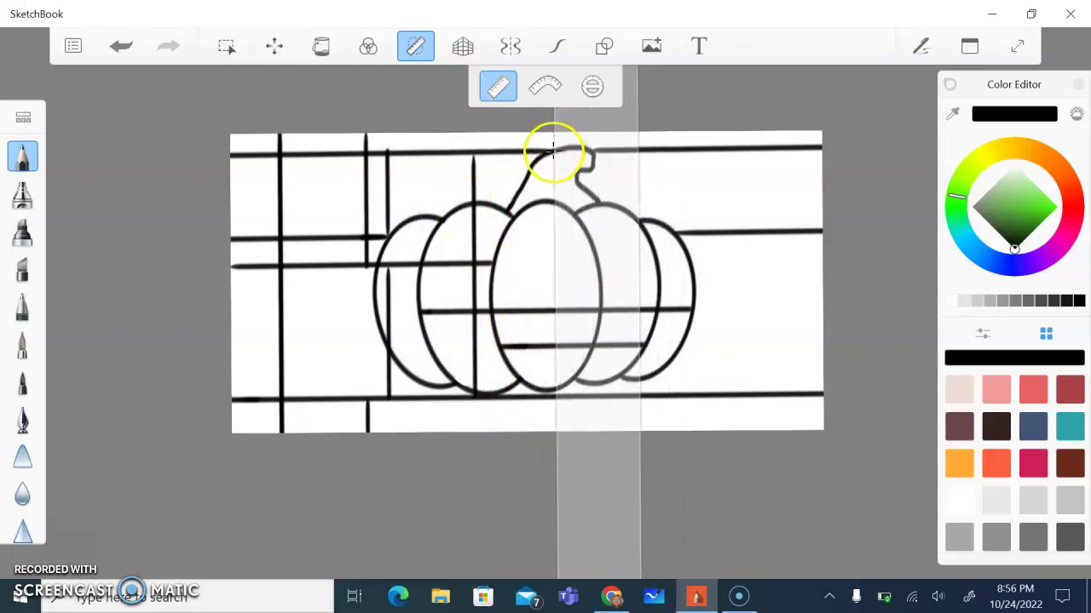
With the ruler over the stem and right segments, draw broken vertical lines along both edges, leaving gaps between the horizontal lines.
left_click_drag(554, 151, 558, 308)
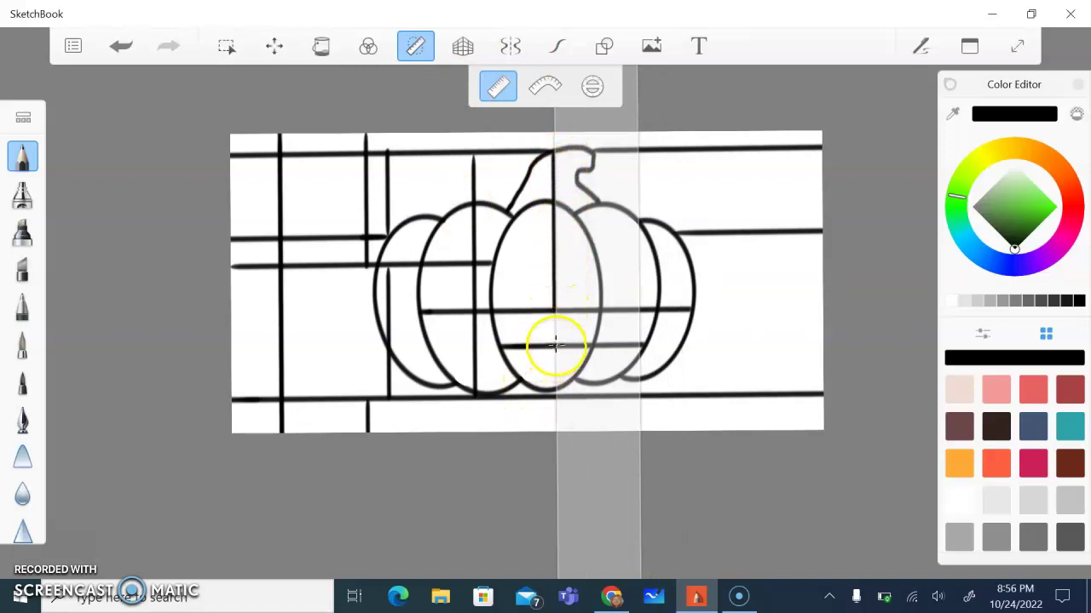
left_click_drag(557, 397, 558, 447)
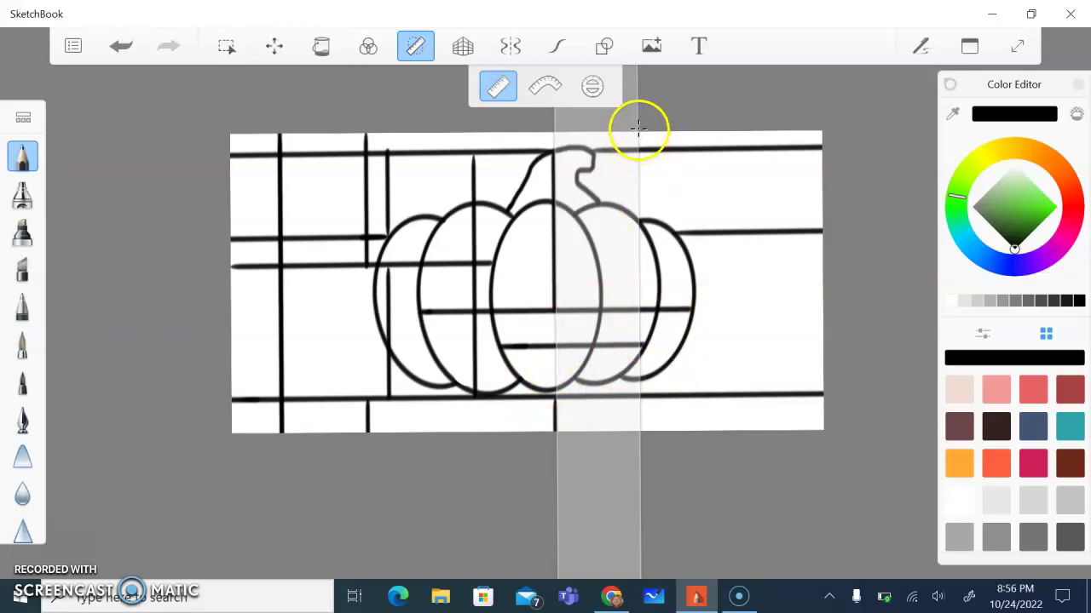
left_click_drag(638, 128, 650, 222)
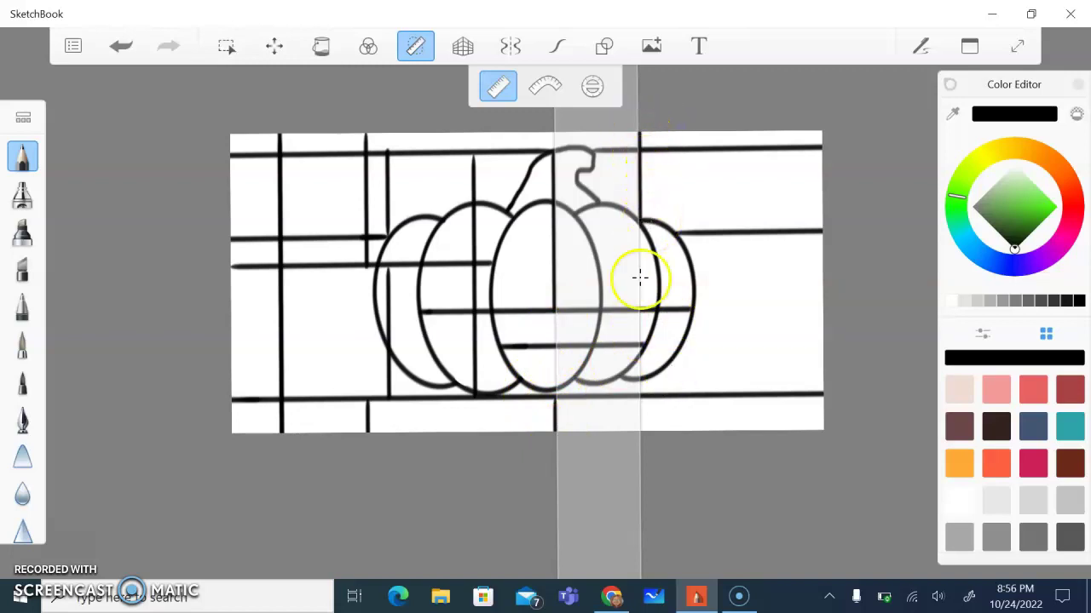
mouse_move(641, 311)
left_mouse_down()
mouse_move(640, 432)
mouse_move(652, 465)
mouse_move(766, 472)
left_mouse_up()
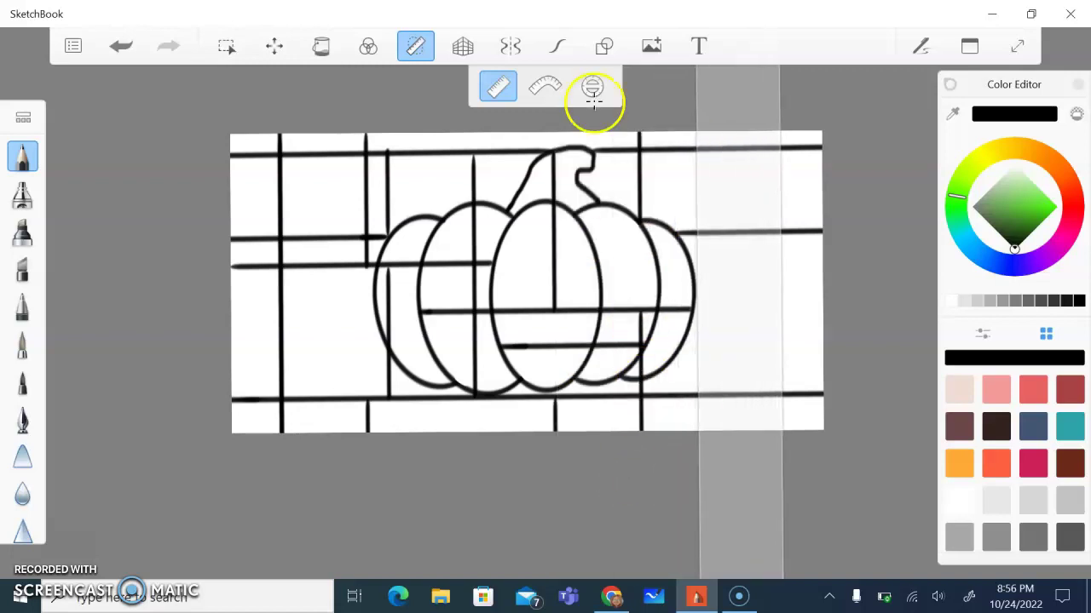
Draw a full-height line touching the pumpkin's right side, add short lines above and below along the ruler's other edge, and turn the ruler off.
left_click_drag(696, 128, 716, 441)
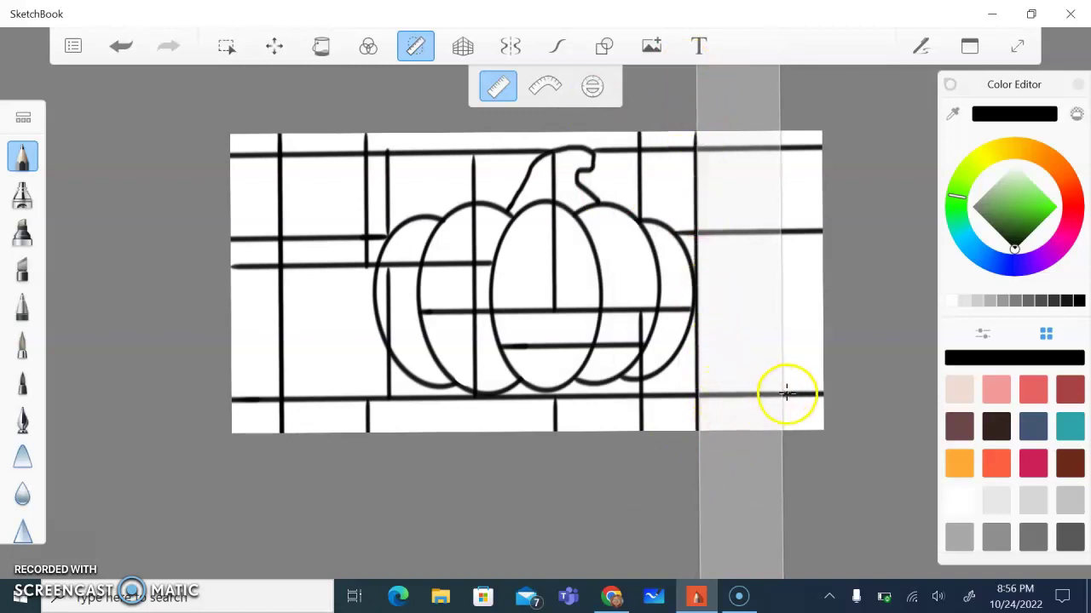
left_click_drag(786, 392, 779, 458)
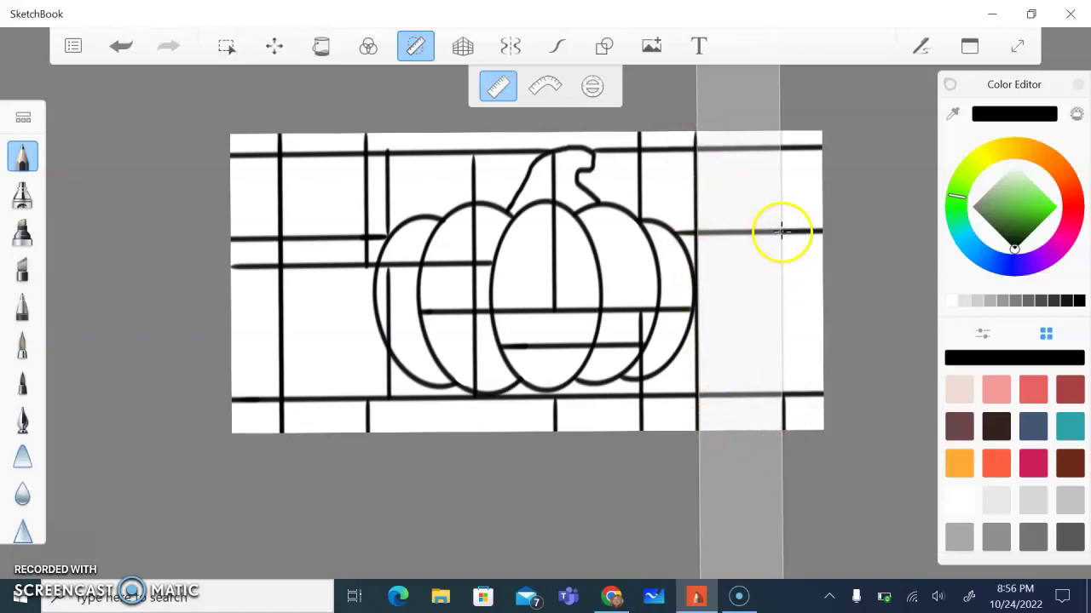
left_click_drag(782, 230, 781, 128)
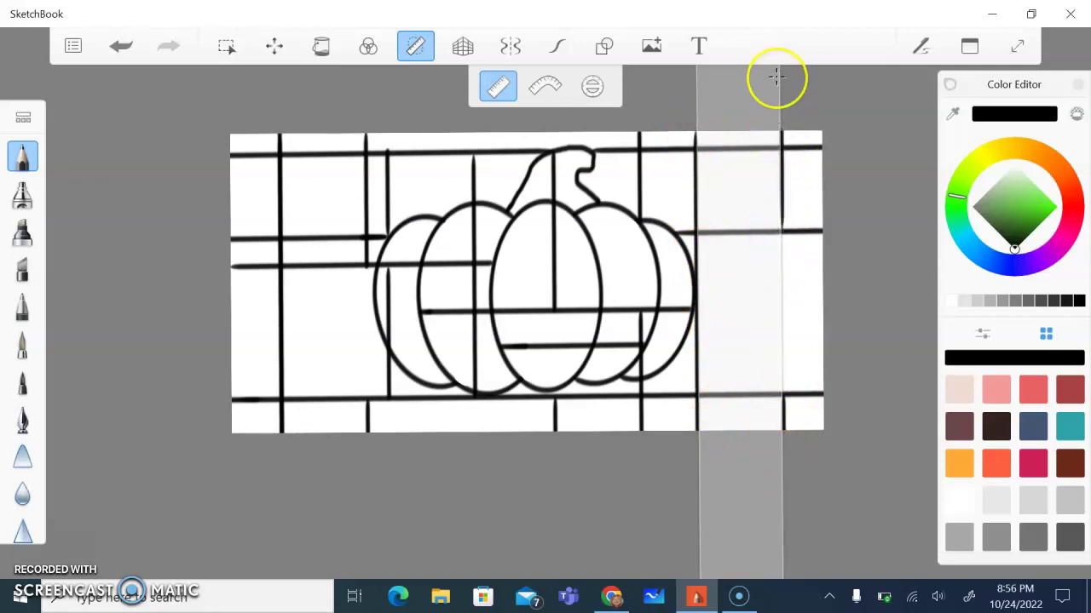
left_click_drag(776, 76, 621, 77)
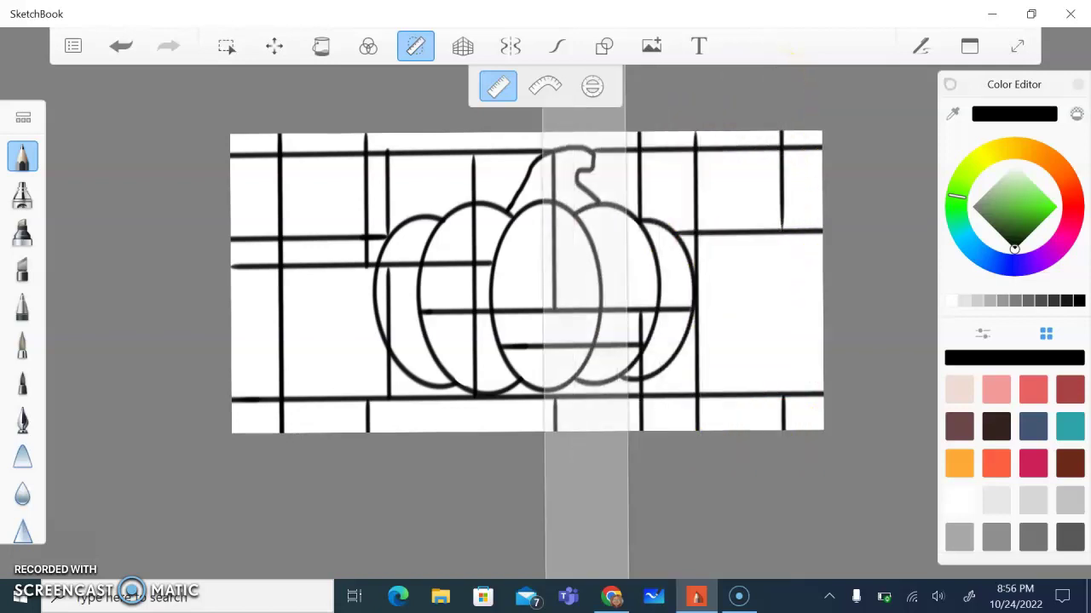
left_click(416, 51)
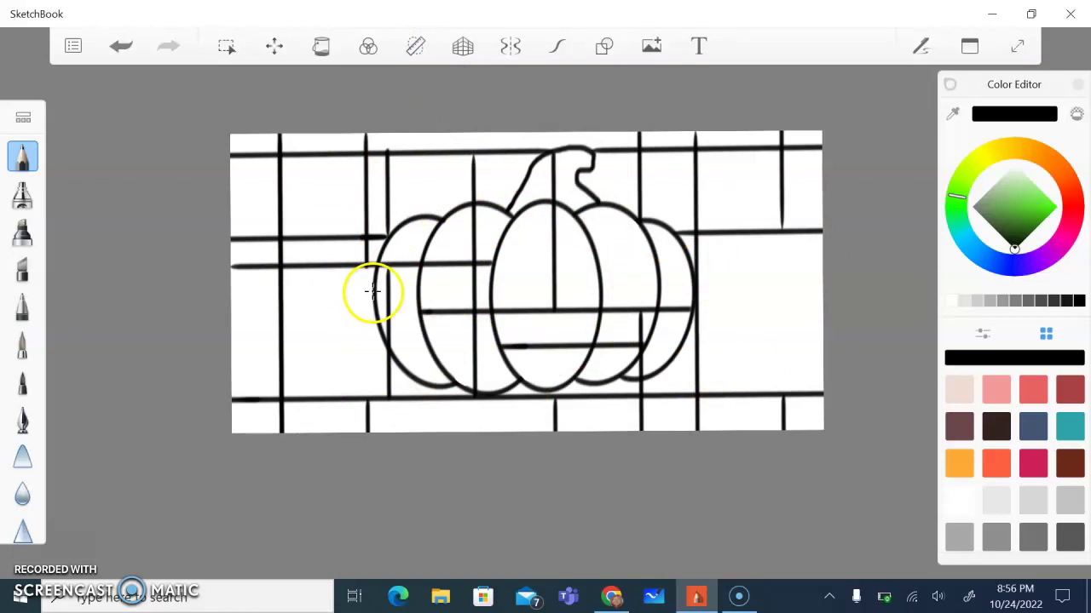
Close the gaps freehand at the top of the leftmost segment's vertical line and where the upper horizontal line meets the central ellipse.
scroll(375, 291, "up", 5)
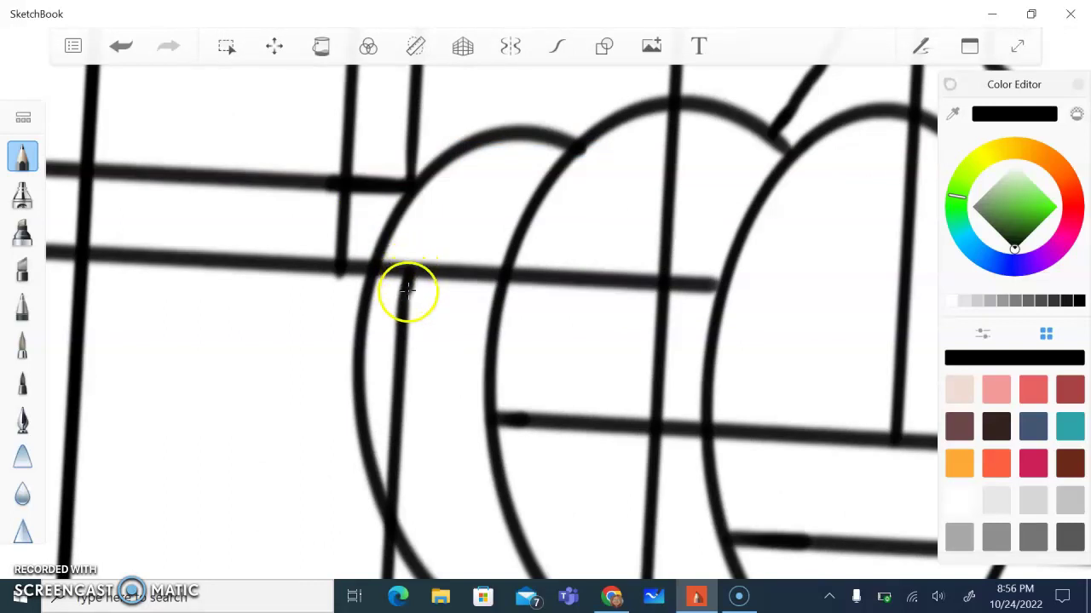
left_click_drag(616, 191, 766, 182)
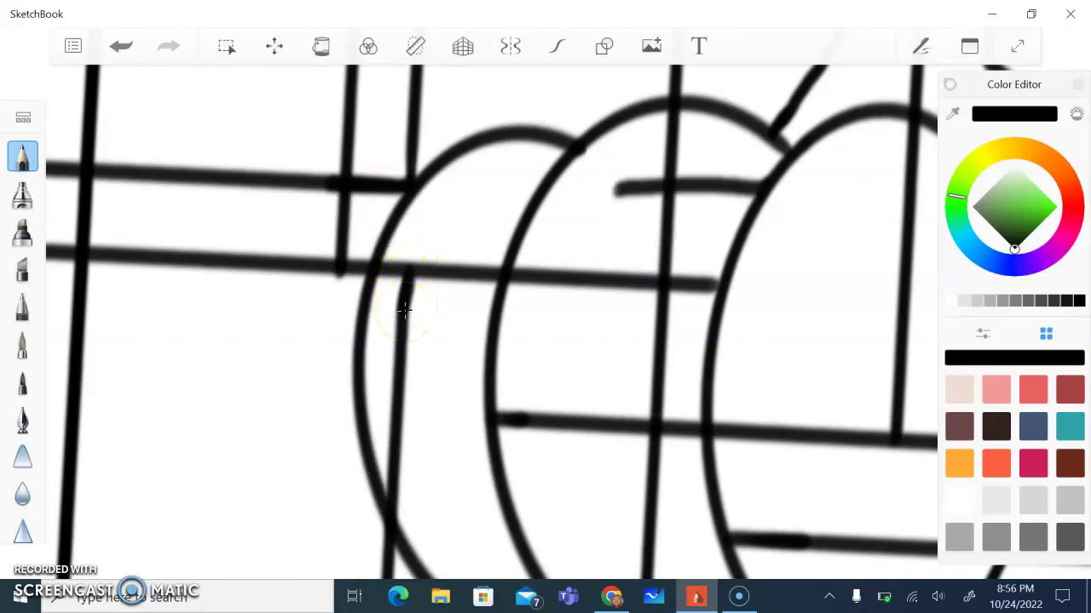
key("ctrl+z")
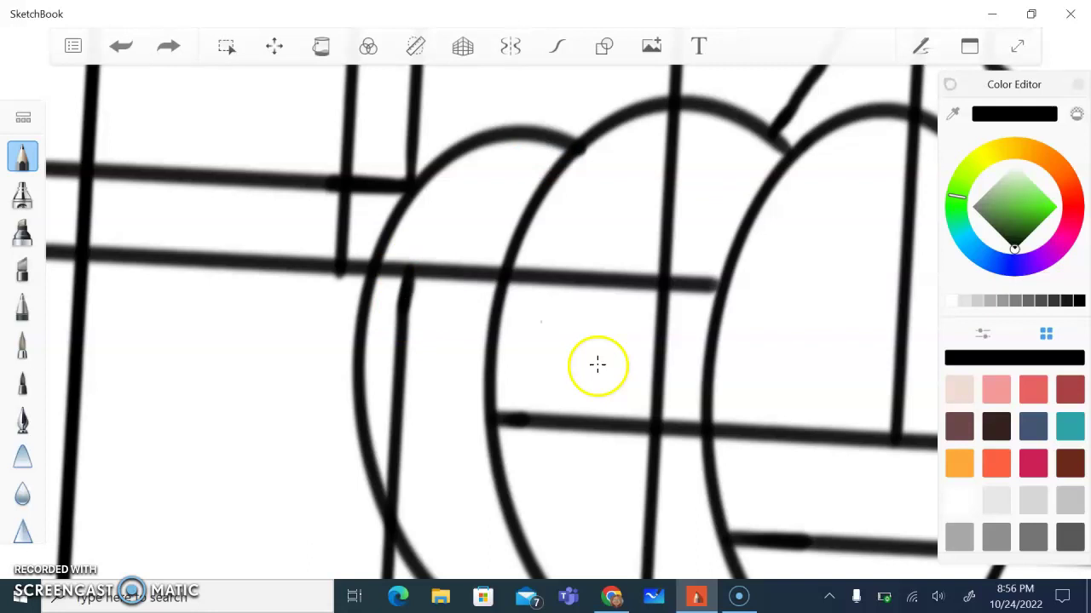
left_click_drag(720, 283, 708, 283)
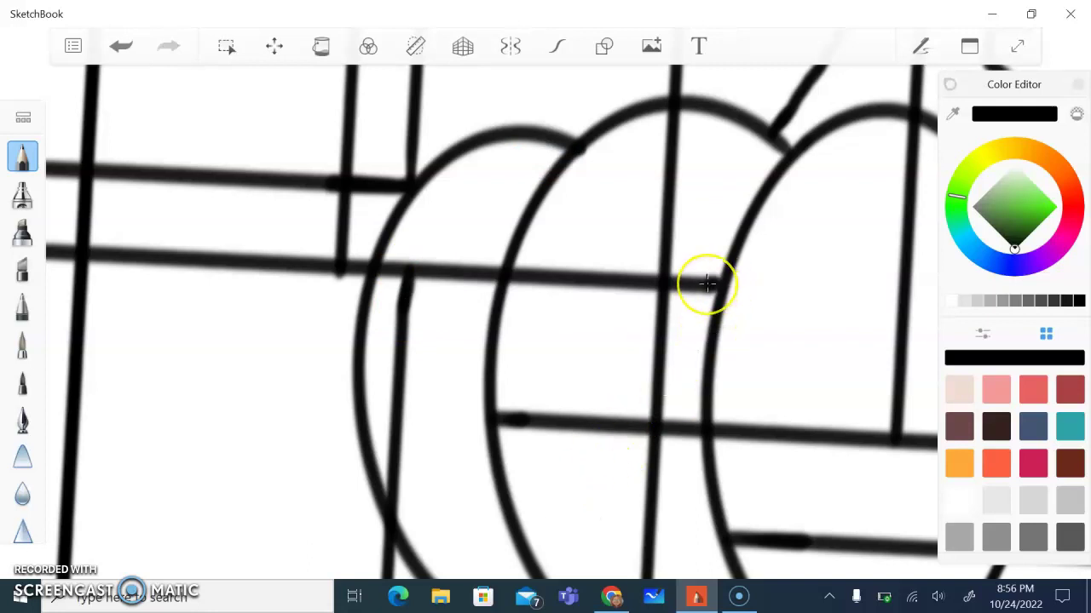
scroll(707, 284, "down", 5)
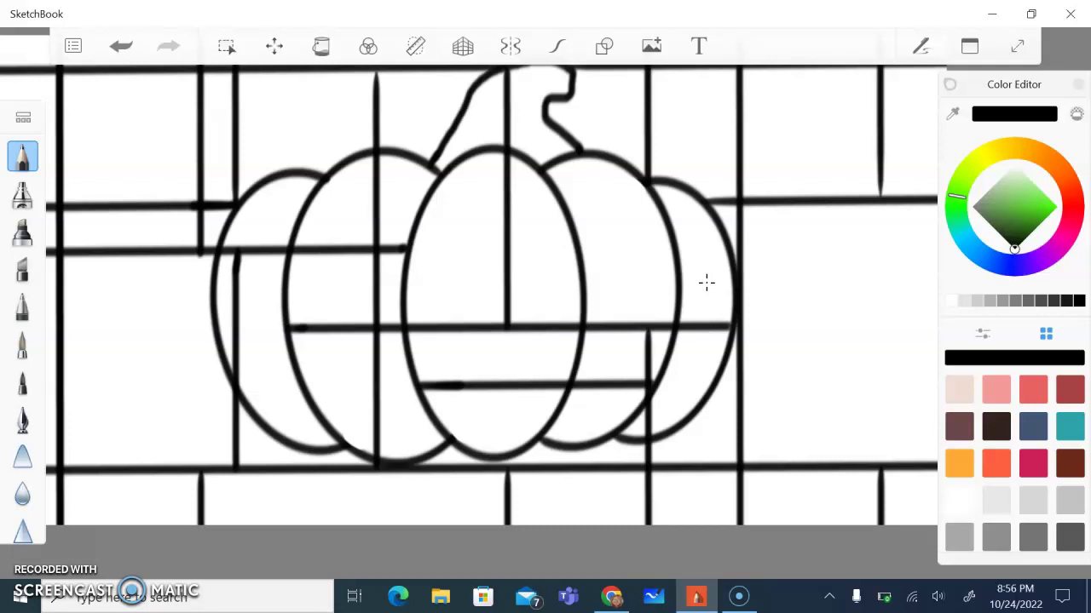
Undo the stray stroke over the right segments and extend the short upper-right vertical line down to the horizontal line beneath it.
left_click_drag(600, 237, 818, 197)
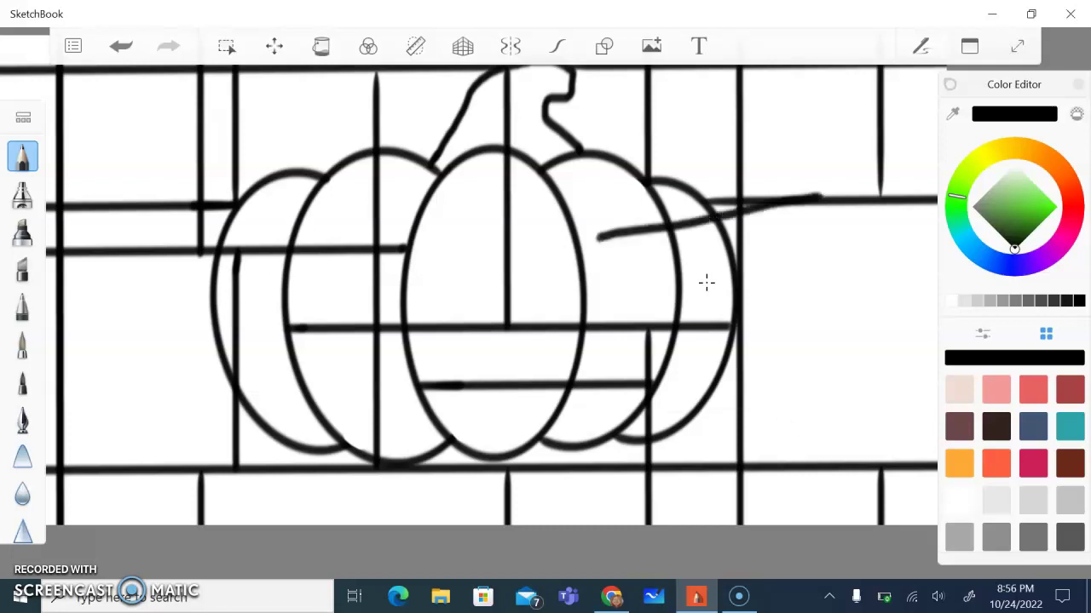
key("ctrl+z")
scroll(707, 284, "down", 5)
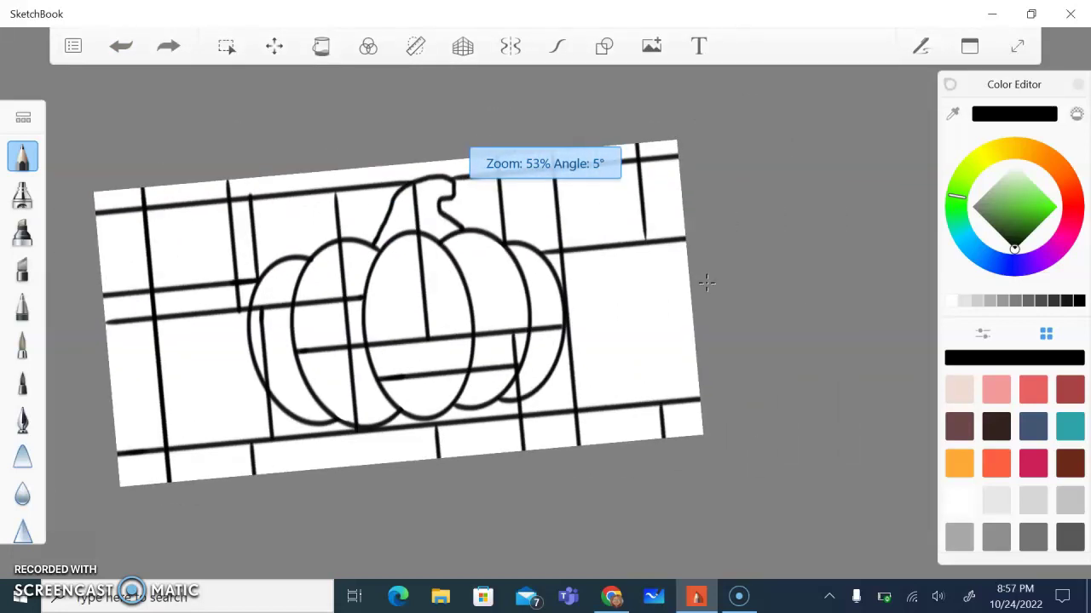
scroll(706, 284, "up", 8)
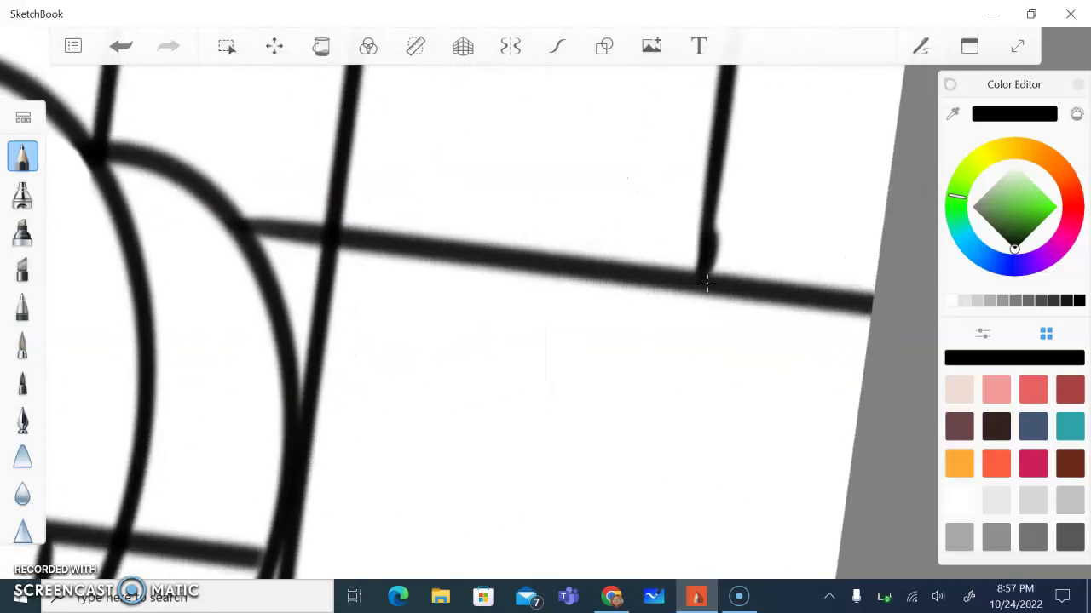
scroll(706, 283, "down", 7)
scroll(706, 284, "up", 1)
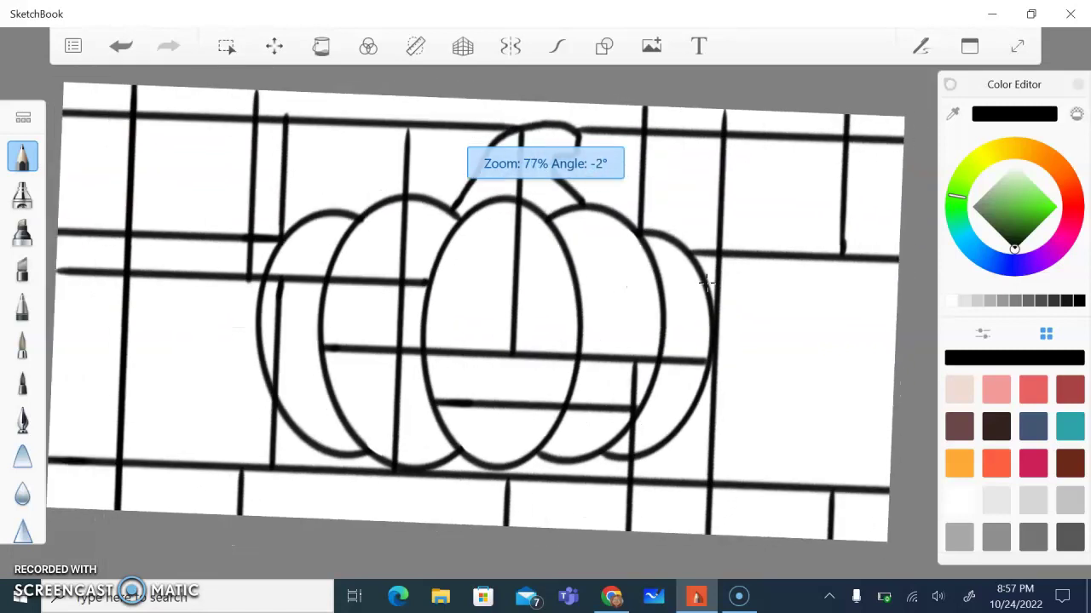
Flood-fill the large background section right of the pumpkin with yellow and the section just right of the stem with red.
scroll(706, 283, "down", 1)
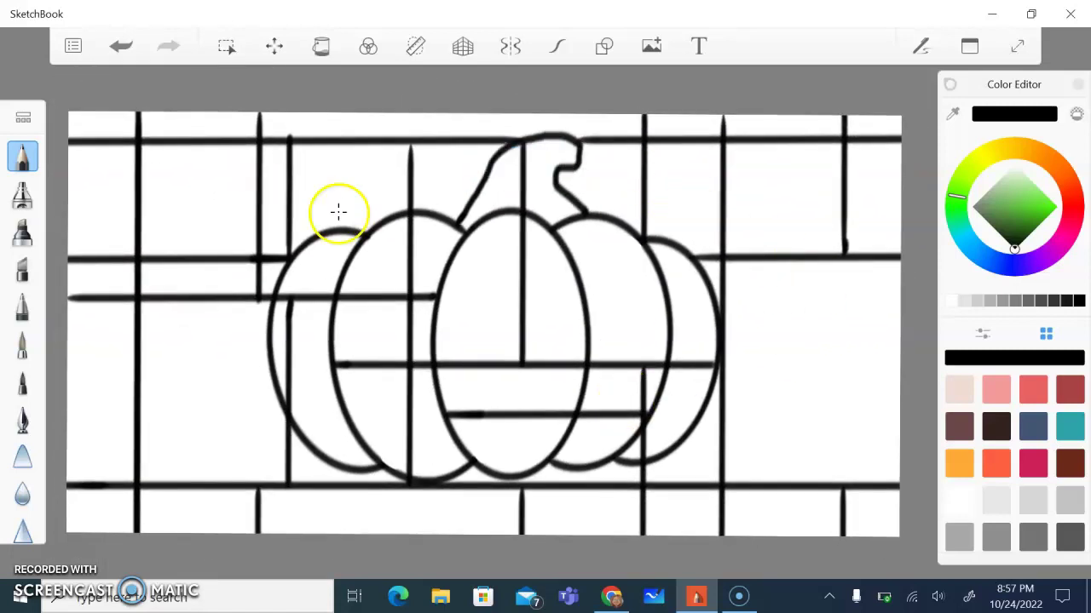
left_click(322, 53)
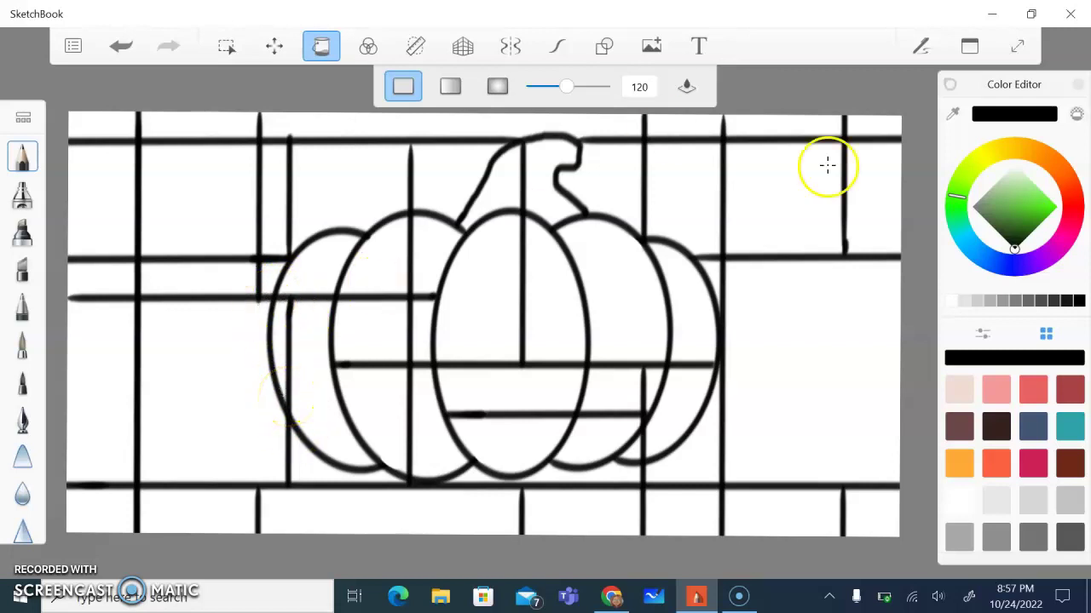
left_click(1012, 145)
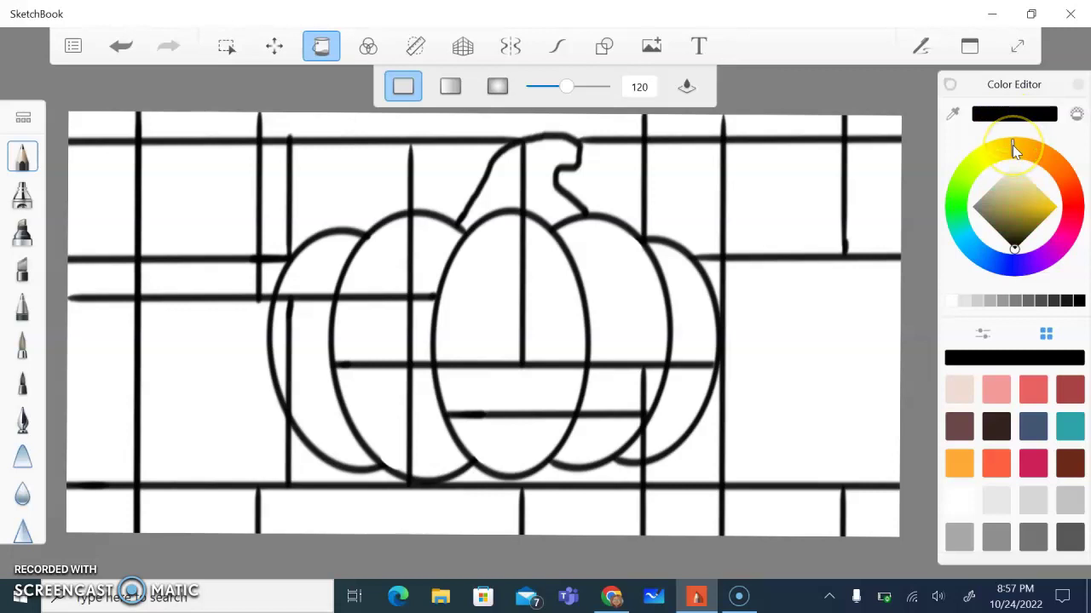
left_click(1045, 201)
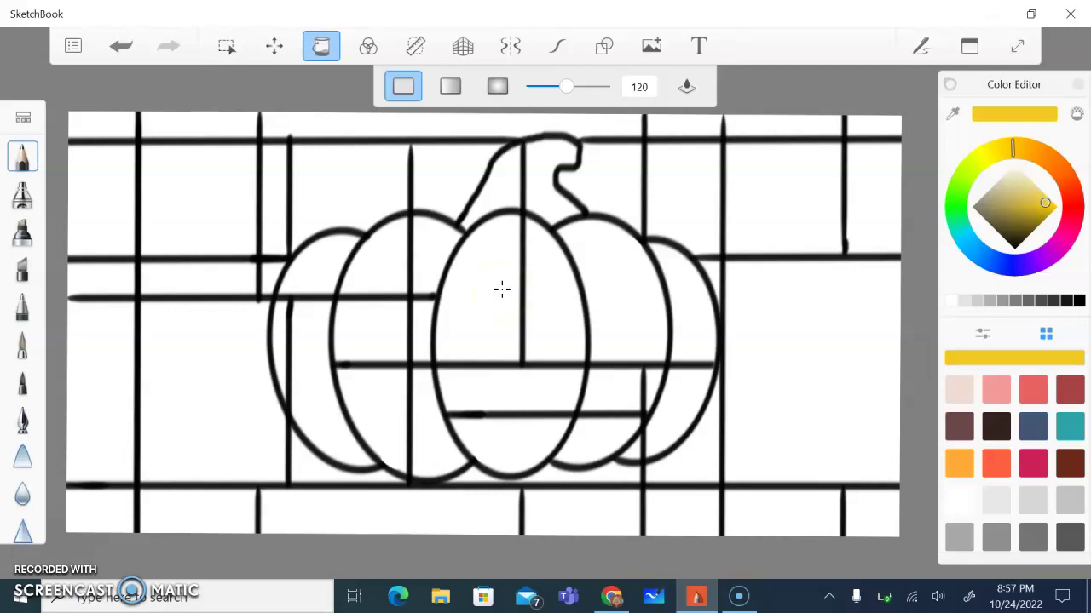
left_click(985, 167)
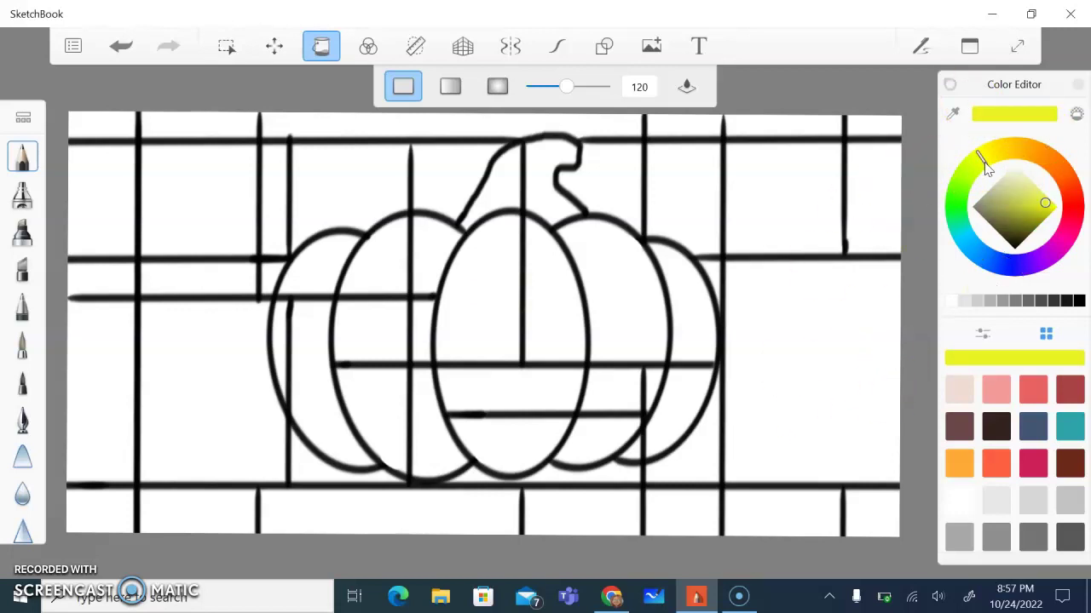
left_click(818, 332)
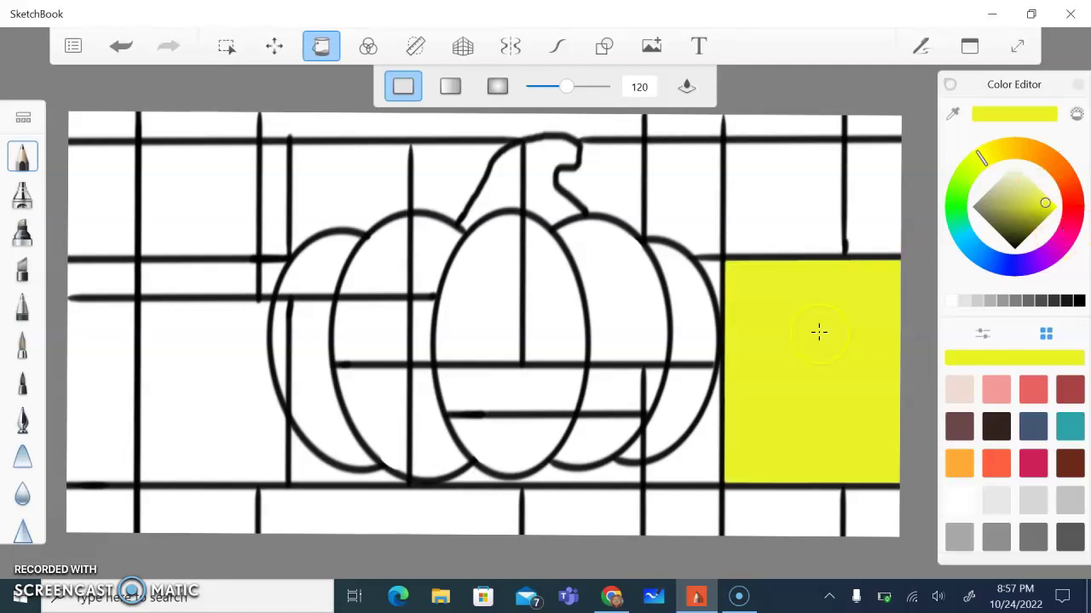
left_click(1073, 206)
left_click(631, 178)
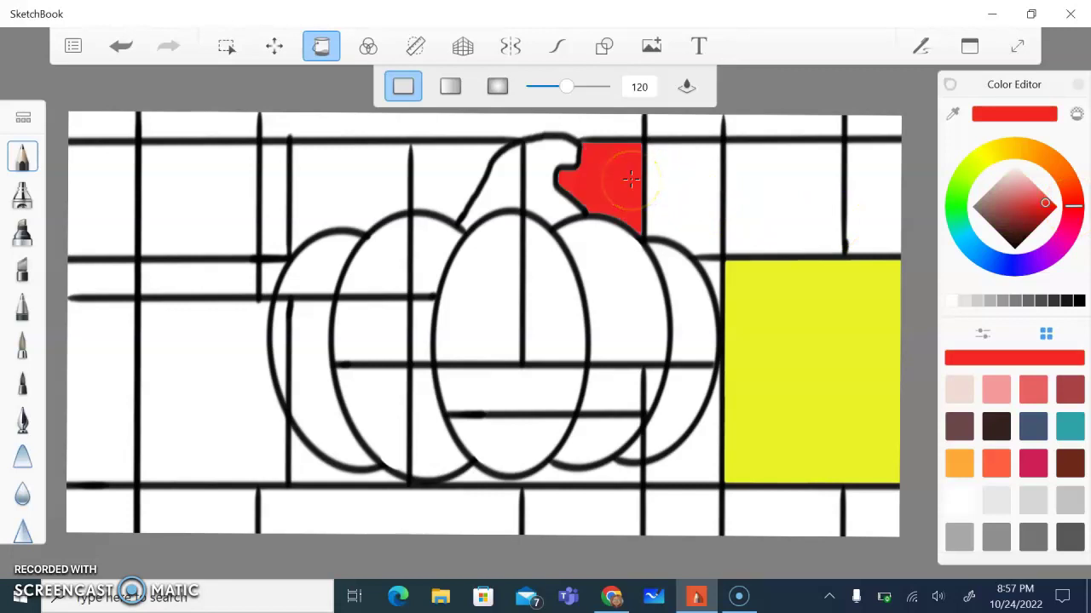
Fill three sections of the second segment from the left: light blue at lower left, medium blue at lower right, dark blue at upper left.
left_click(992, 271)
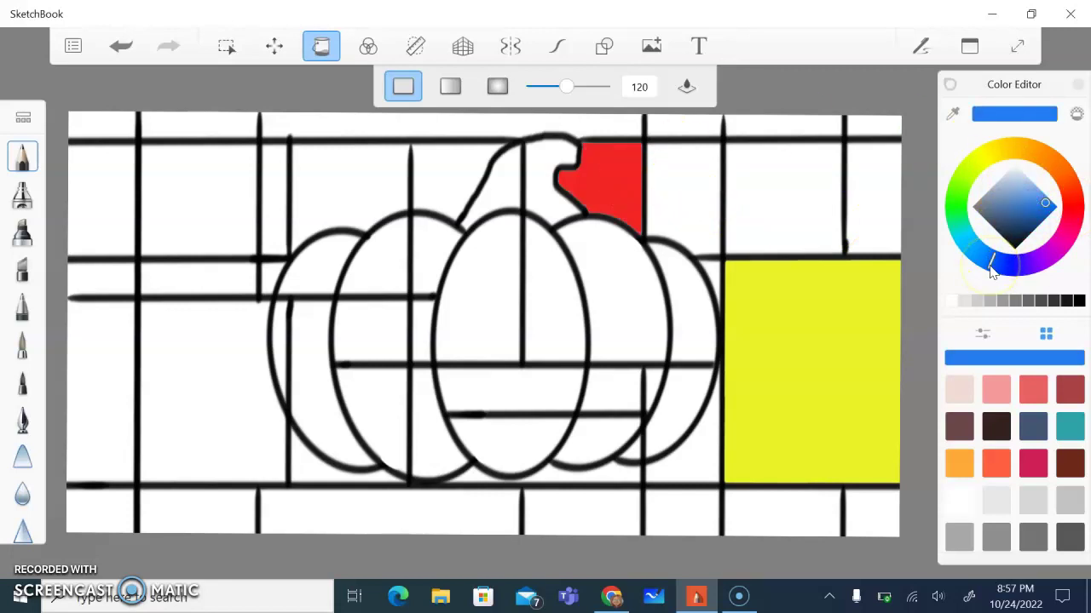
left_click(391, 394)
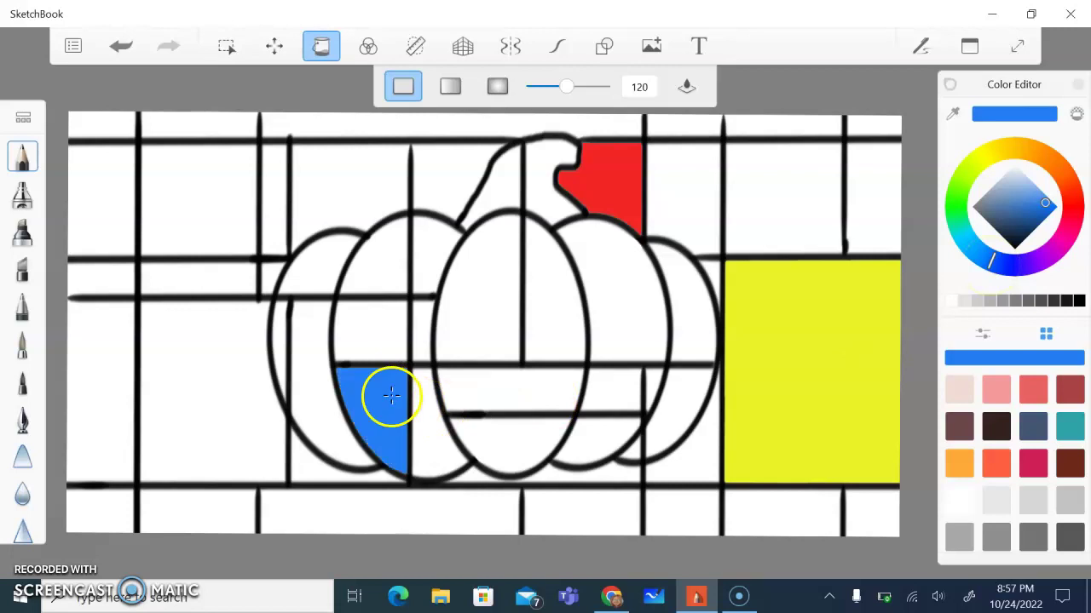
left_click(1014, 271)
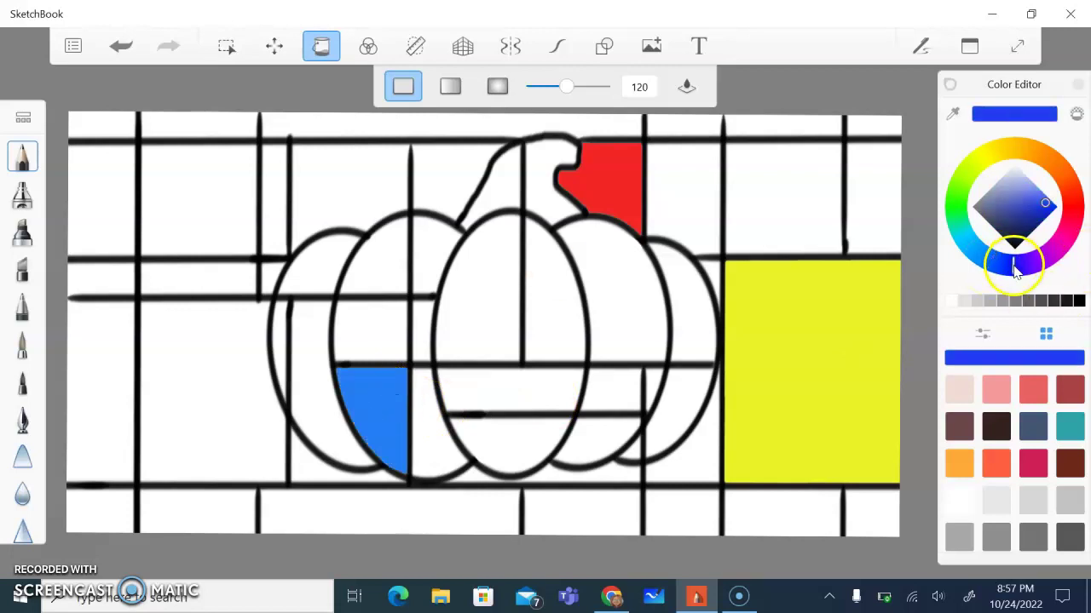
left_click(434, 448)
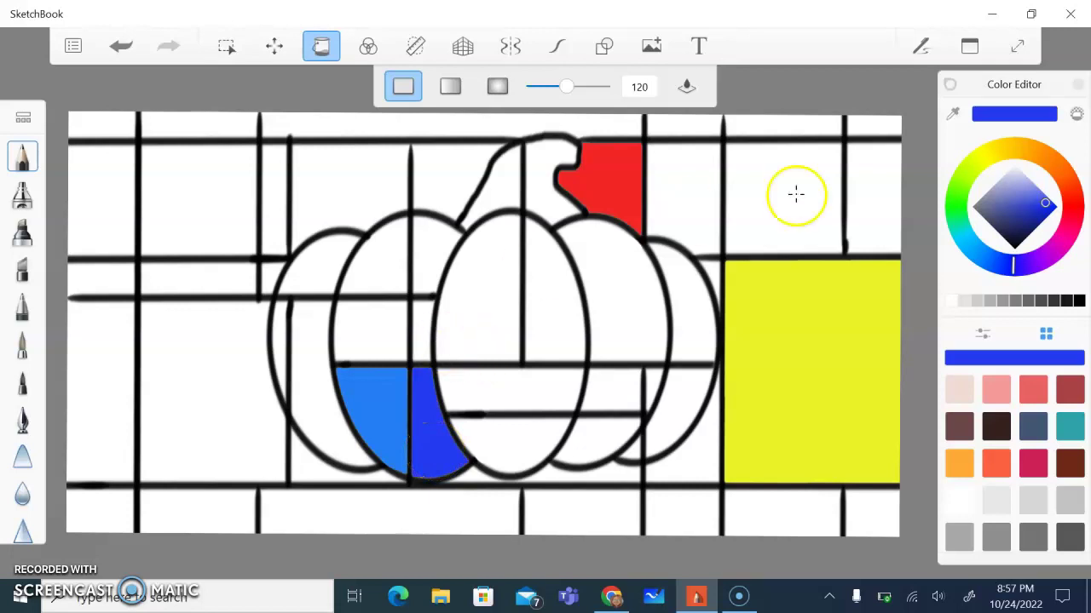
left_click(1031, 222)
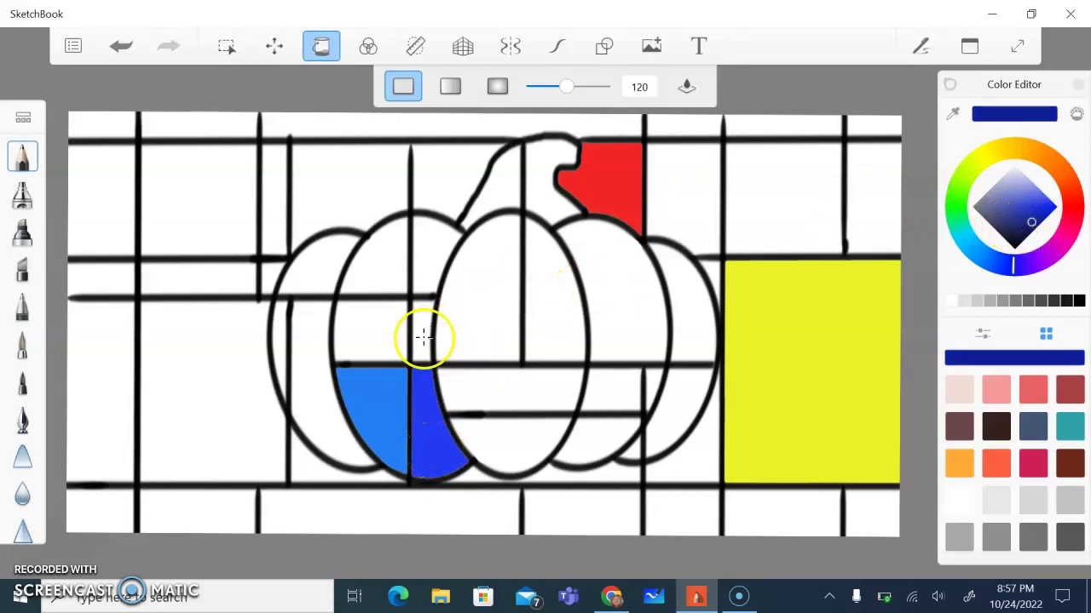
left_click(377, 260)
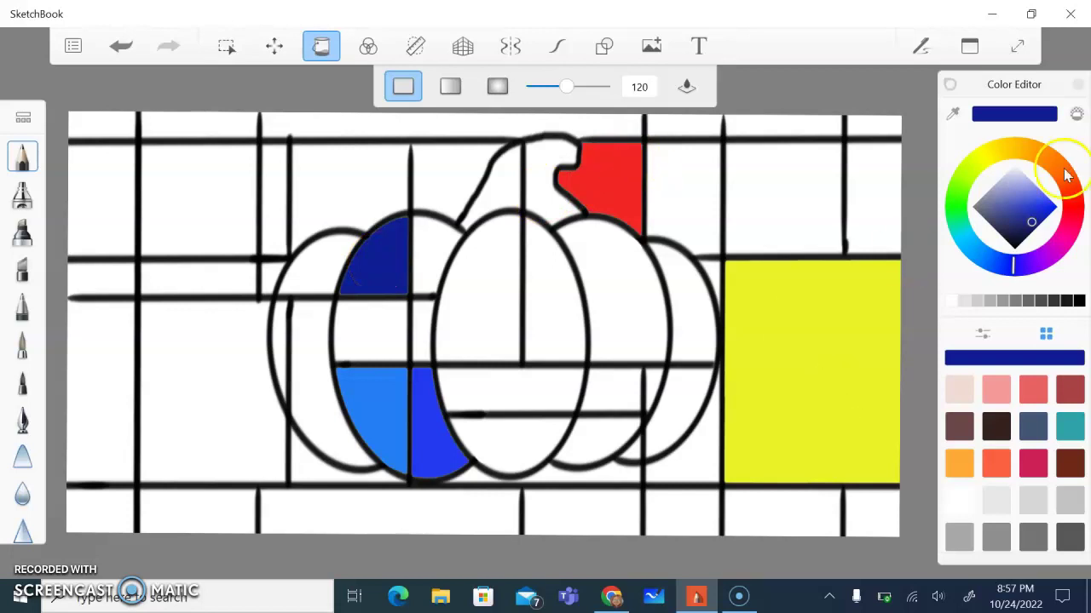
Fill the background section above the rightmost segment with light gray and the section at the canvas's upper-right edge with near-black.
left_click(982, 307)
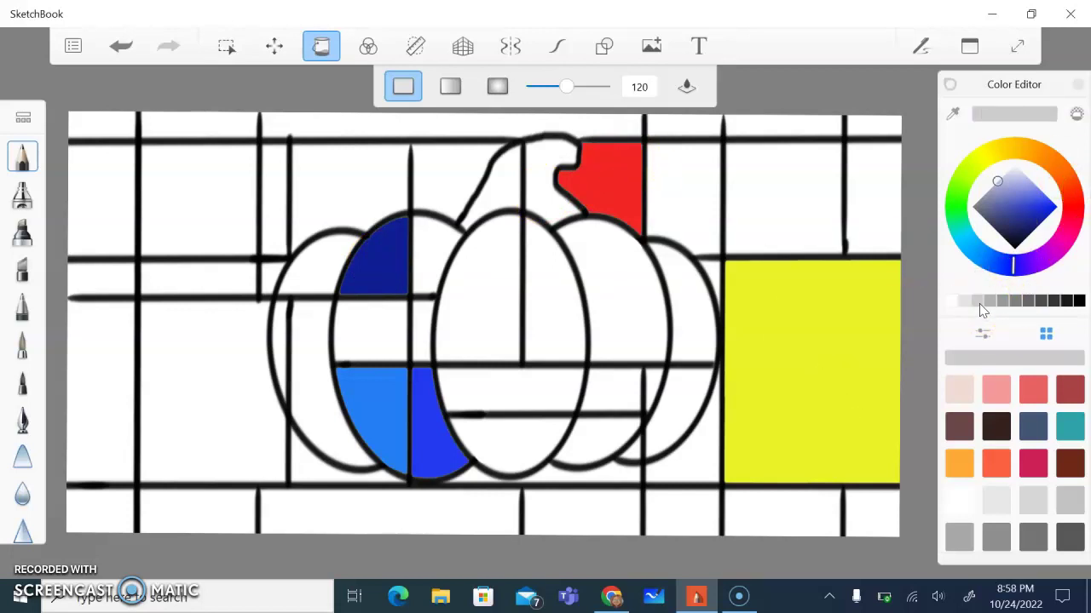
left_click(720, 211)
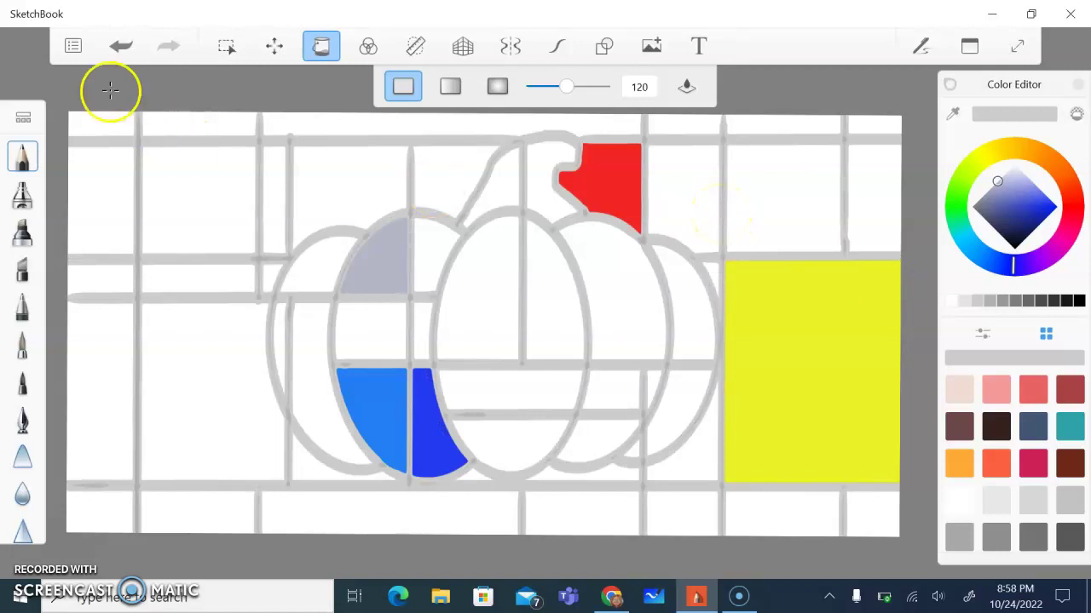
left_click(120, 45)
left_click(684, 223)
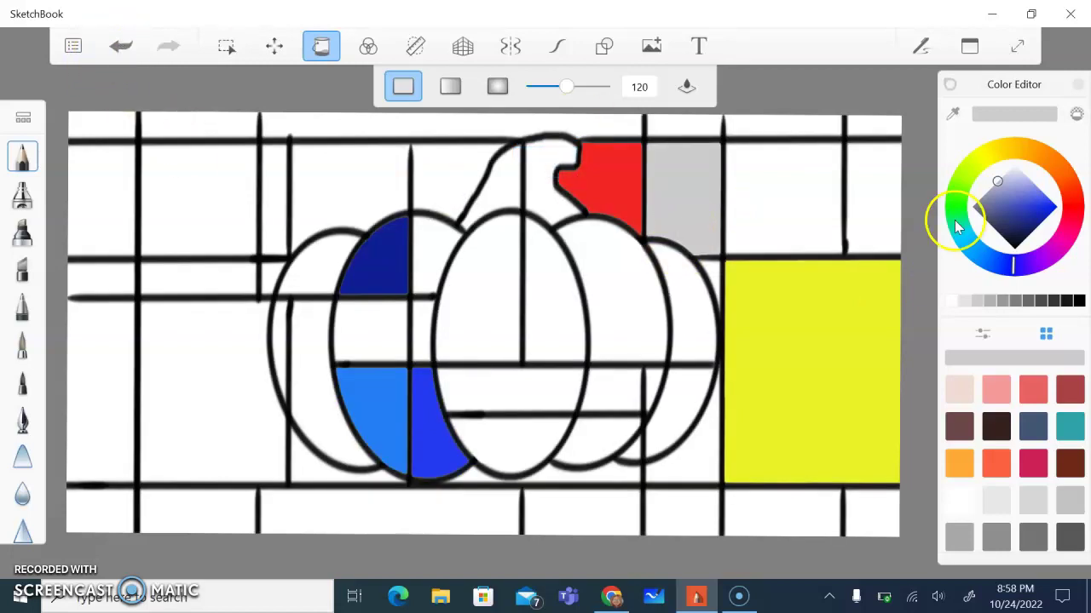
left_click(1075, 300)
left_click(890, 197)
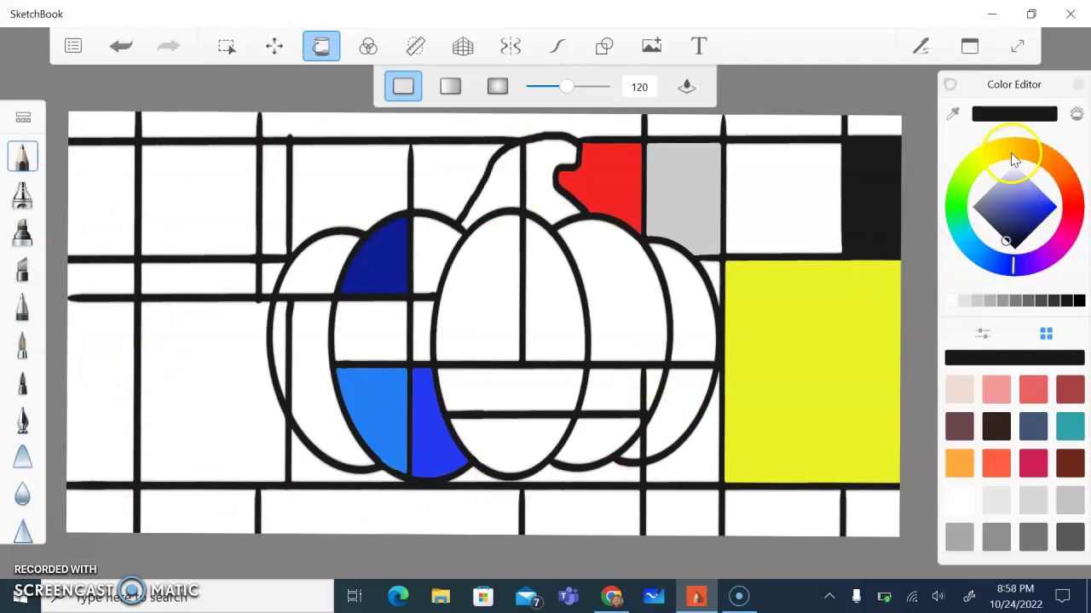
Fill with yellow the two background sections left of the pumpkin, the strip below it, and the narrow sliver beside the central ellipse.
left_click(982, 155)
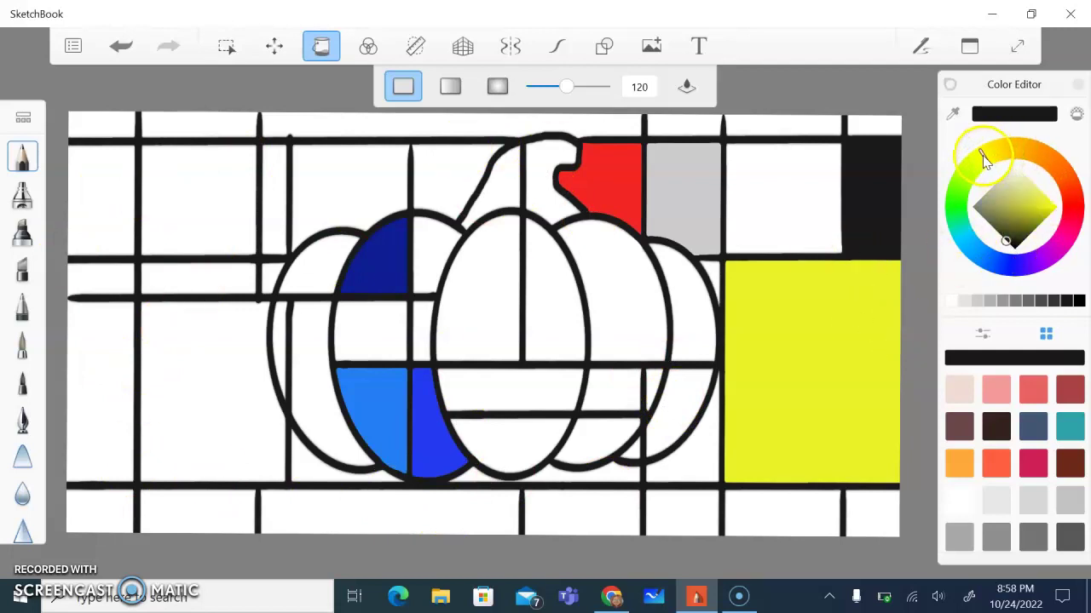
left_click(236, 362)
left_click(122, 46)
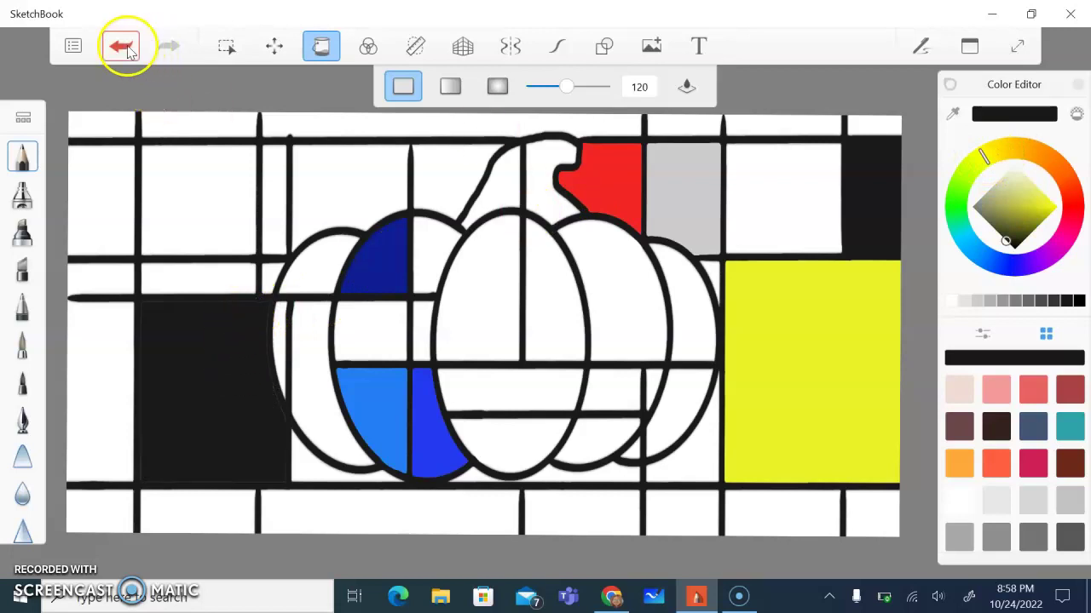
left_click(1035, 209)
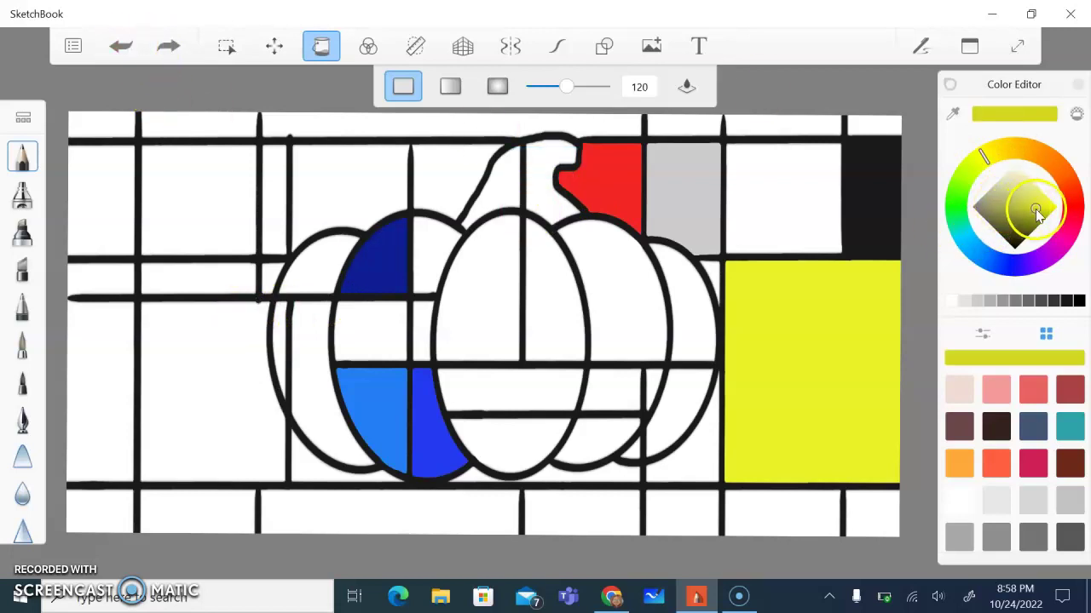
left_click(238, 370)
left_click(219, 180)
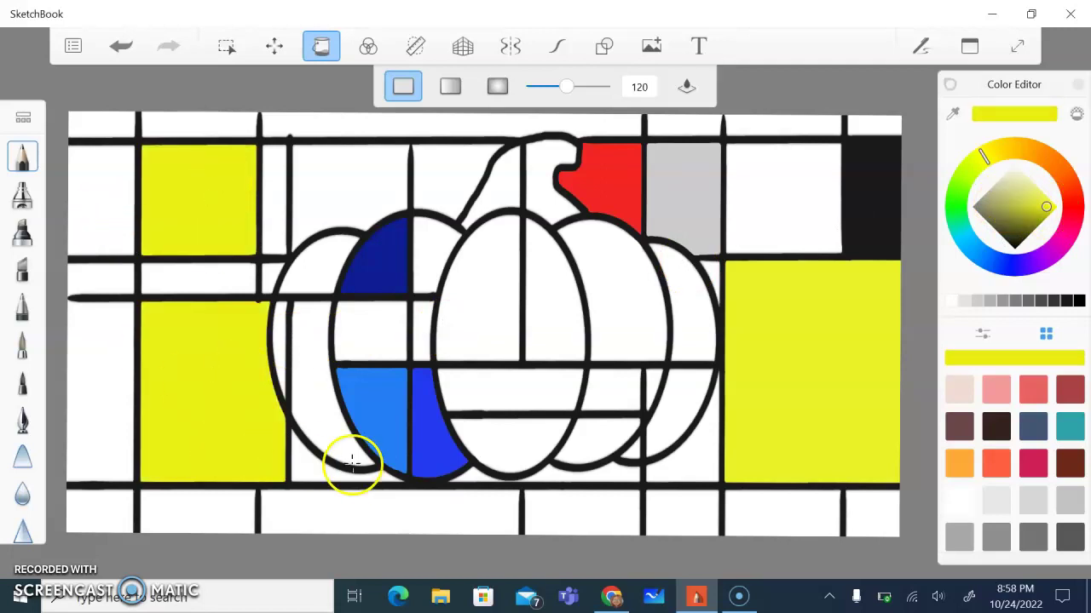
left_click(377, 508)
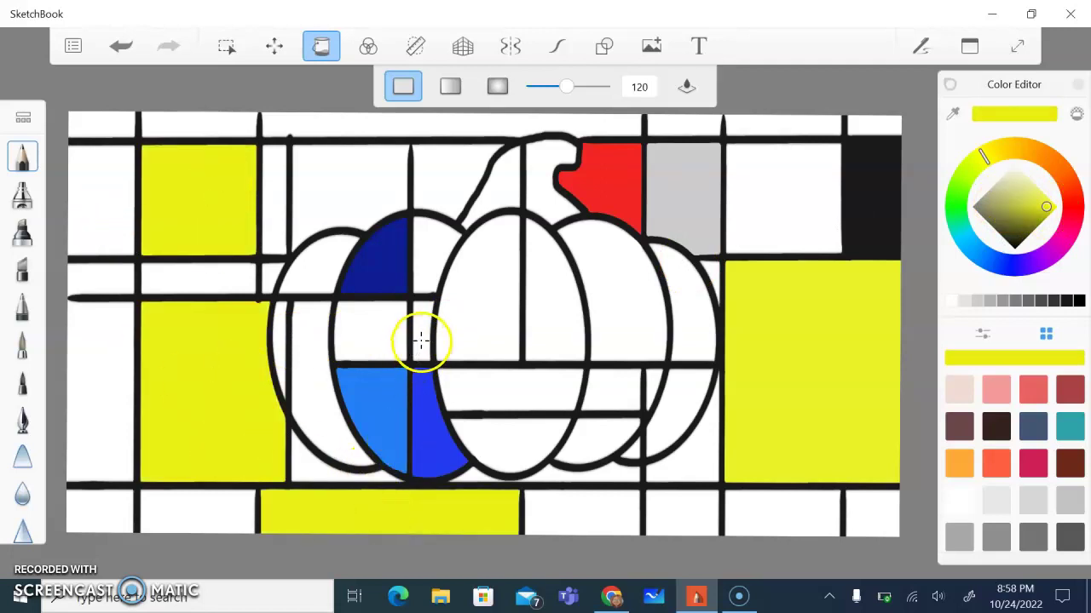
Fill with bright red the stem's left half, two lower-right sections around the pumpkin, the upper-right background block, and two sections along the canvas's left edge.
left_click(1076, 215)
left_click(806, 201)
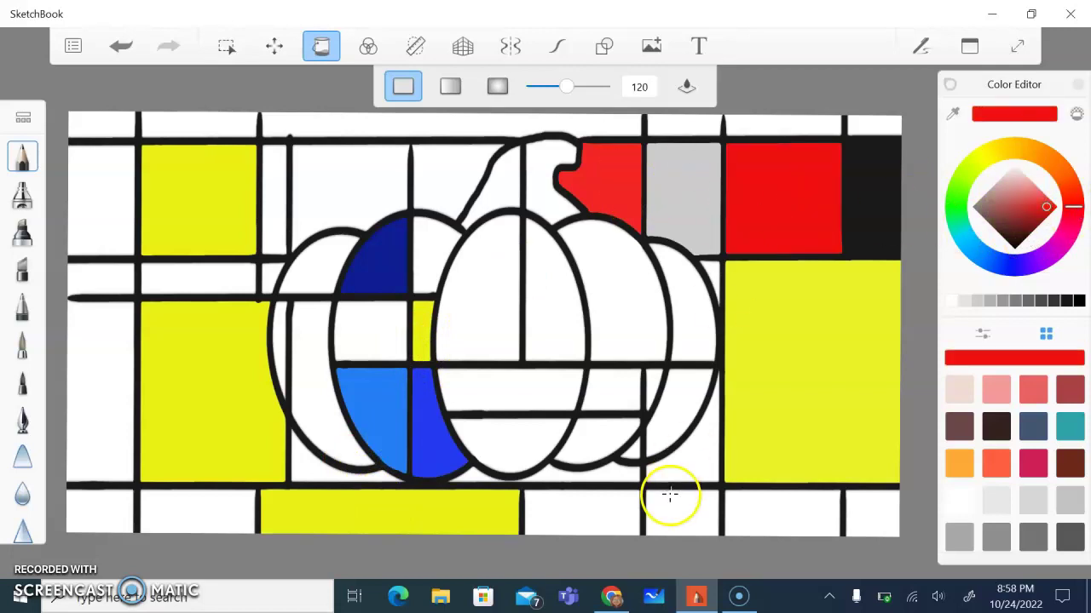
left_click(688, 456)
left_click(616, 394)
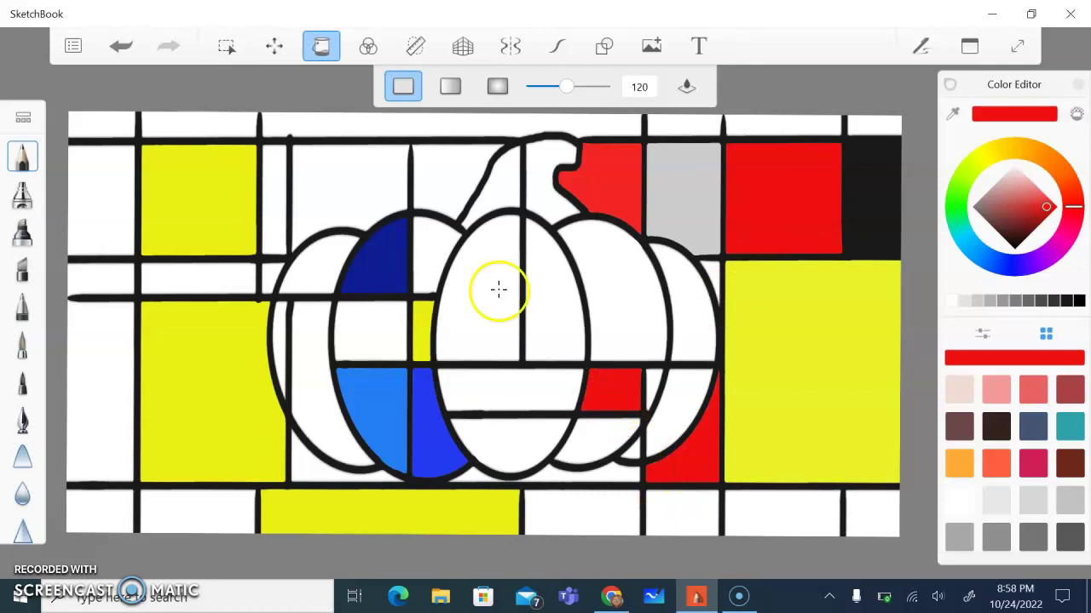
left_click(496, 195)
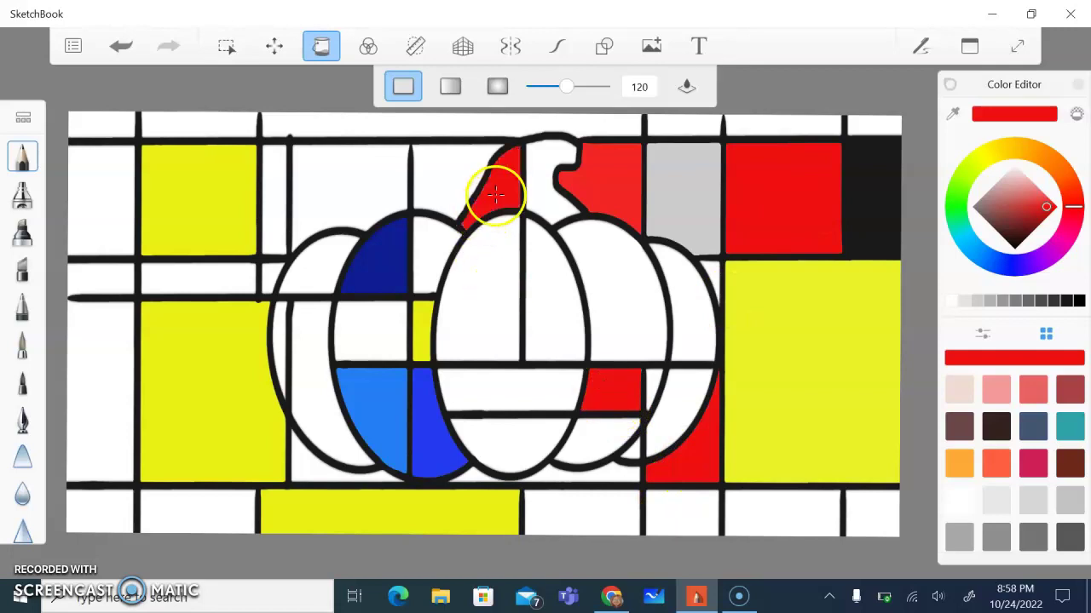
left_click(99, 125)
left_click(111, 393)
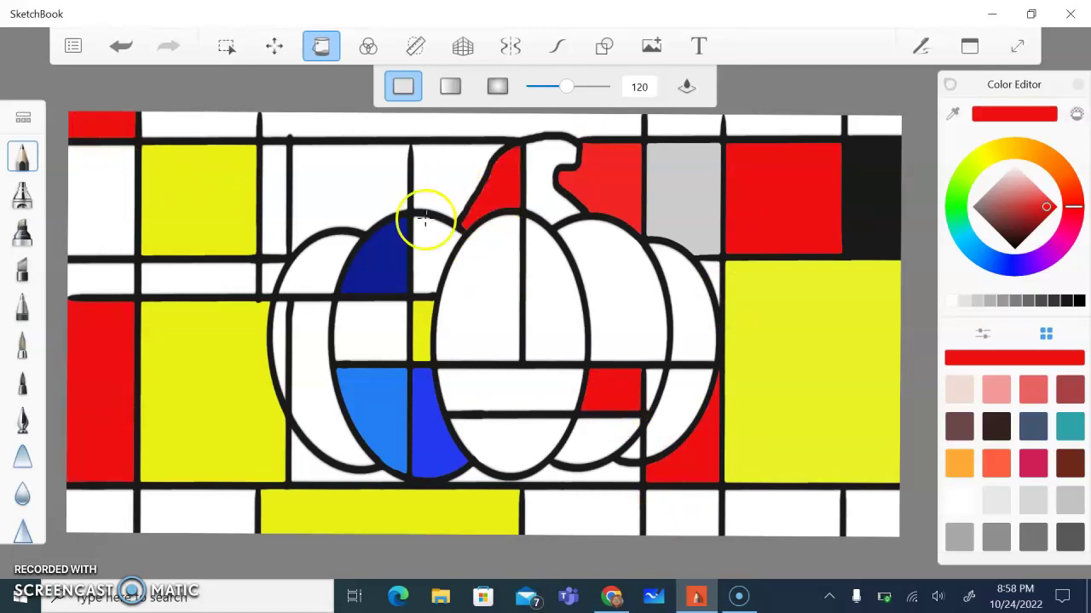
Fill with blue the wide section below the yellow block, the background above the left segments, and the small section above the gray block.
left_click_drag(1070, 206, 1003, 269)
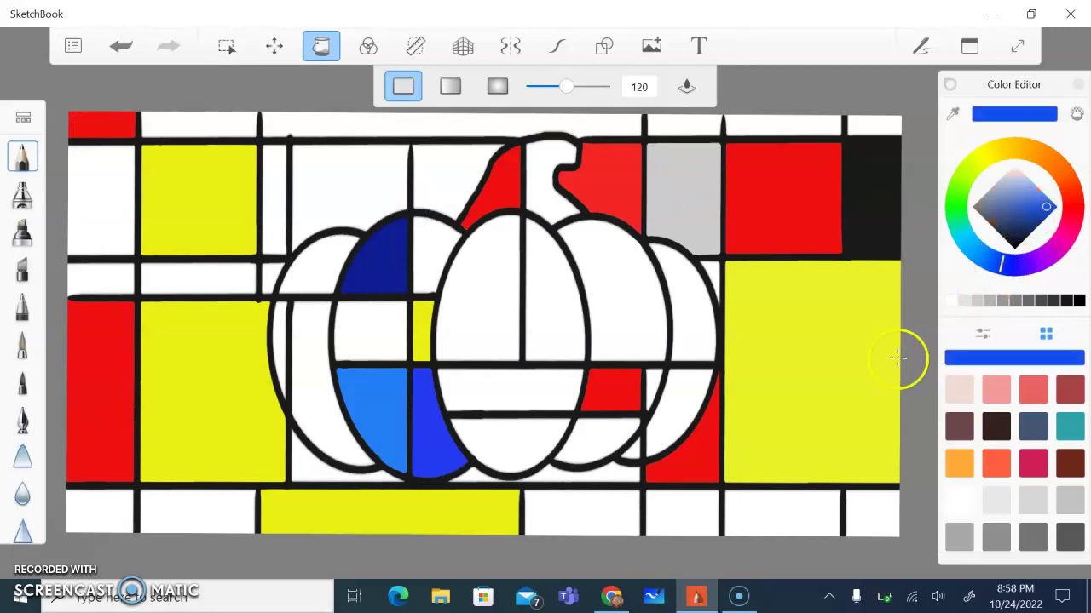
left_click(801, 520)
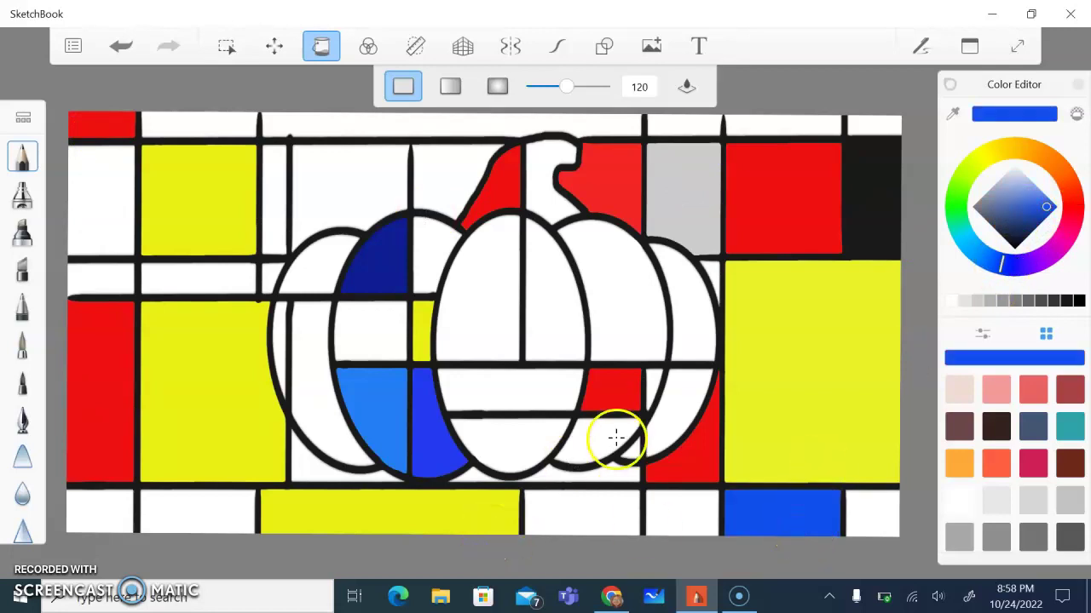
left_click(540, 389)
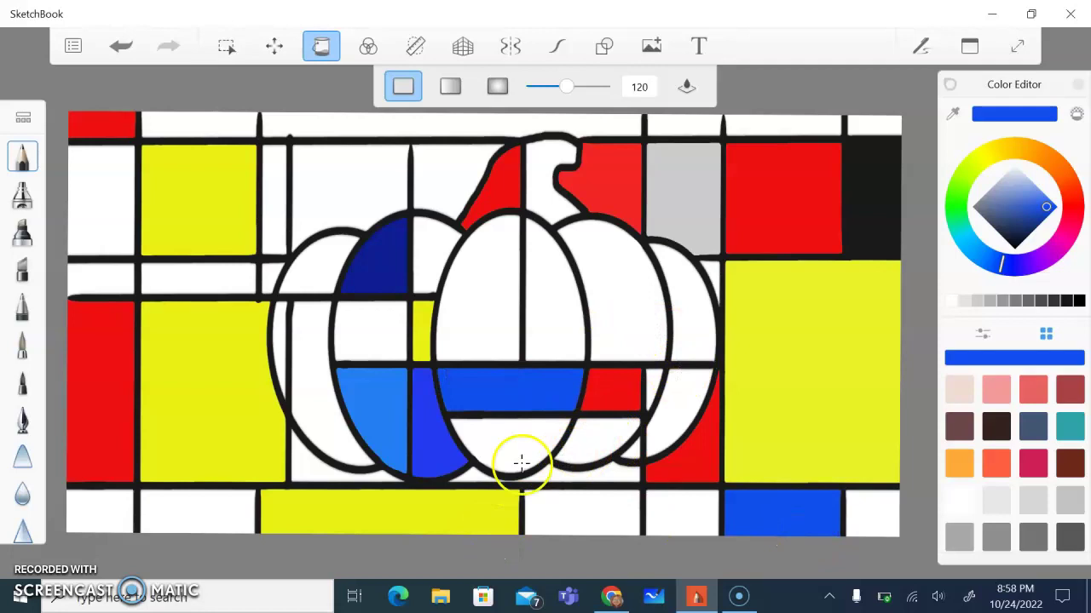
left_click(121, 47)
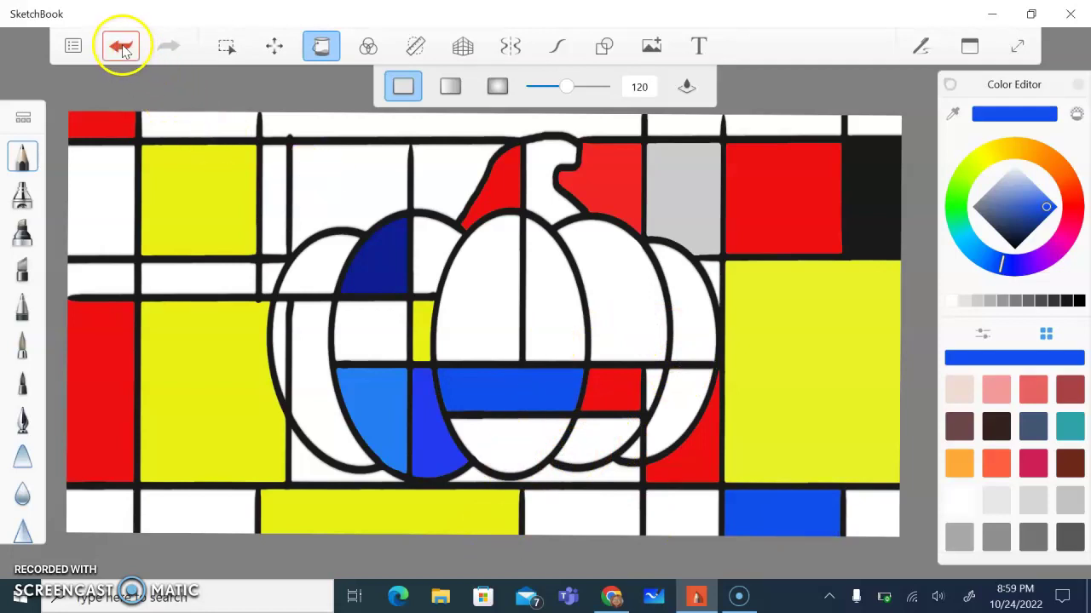
left_click(345, 179)
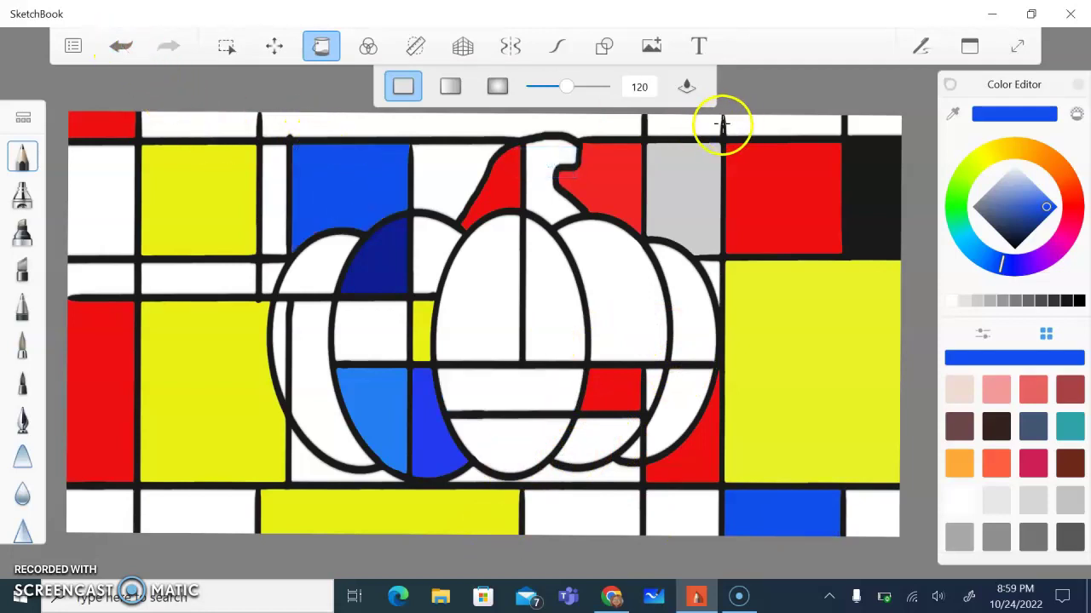
left_click(704, 125)
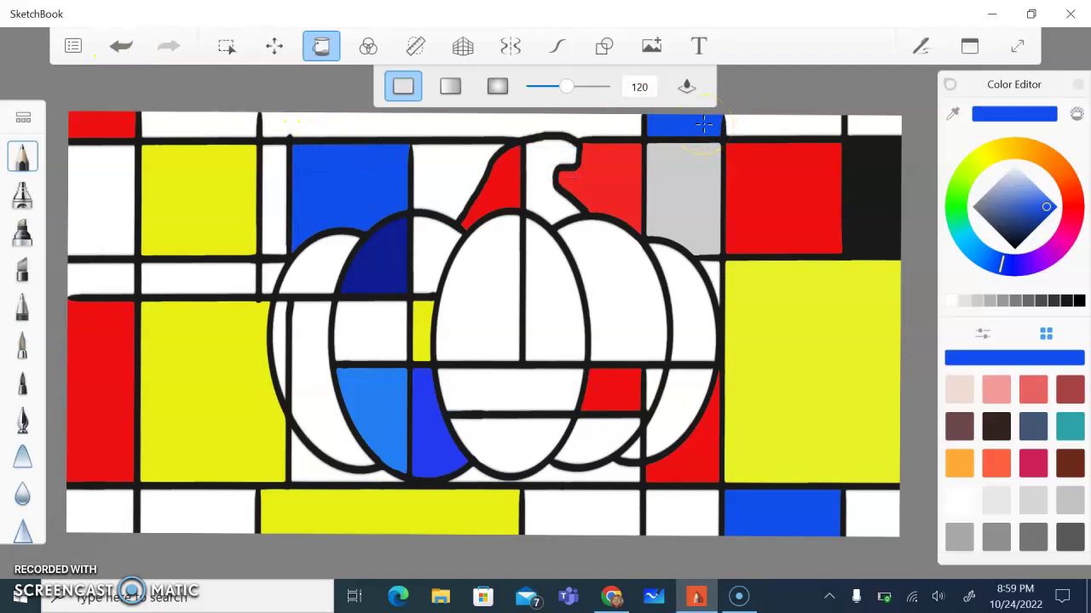
Fill the upper-right section of the central pumpkin ellipse with medium gray.
left_click(324, 48)
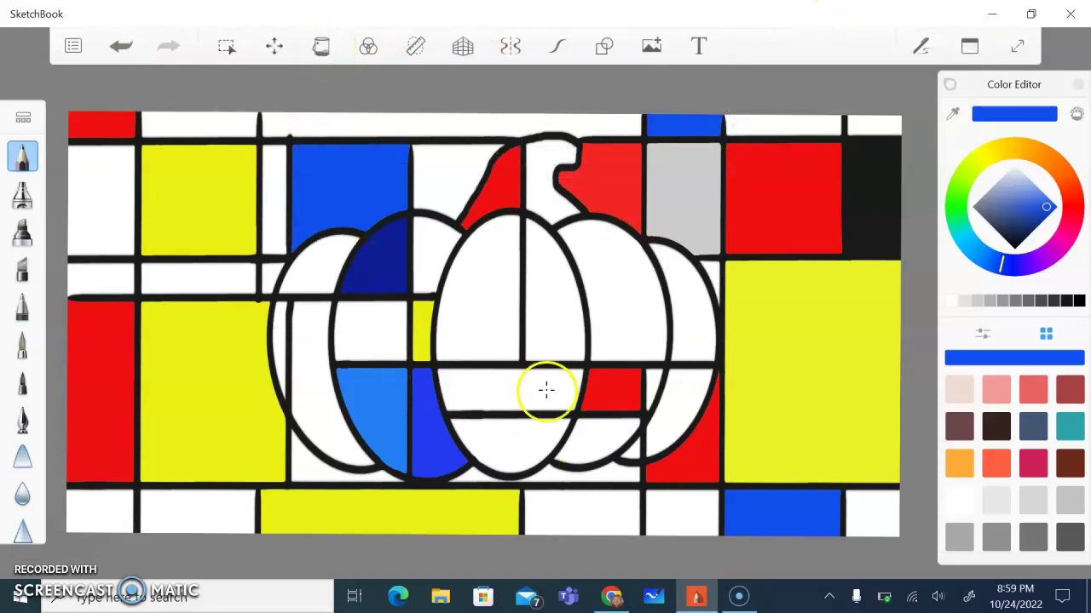
left_click(994, 302)
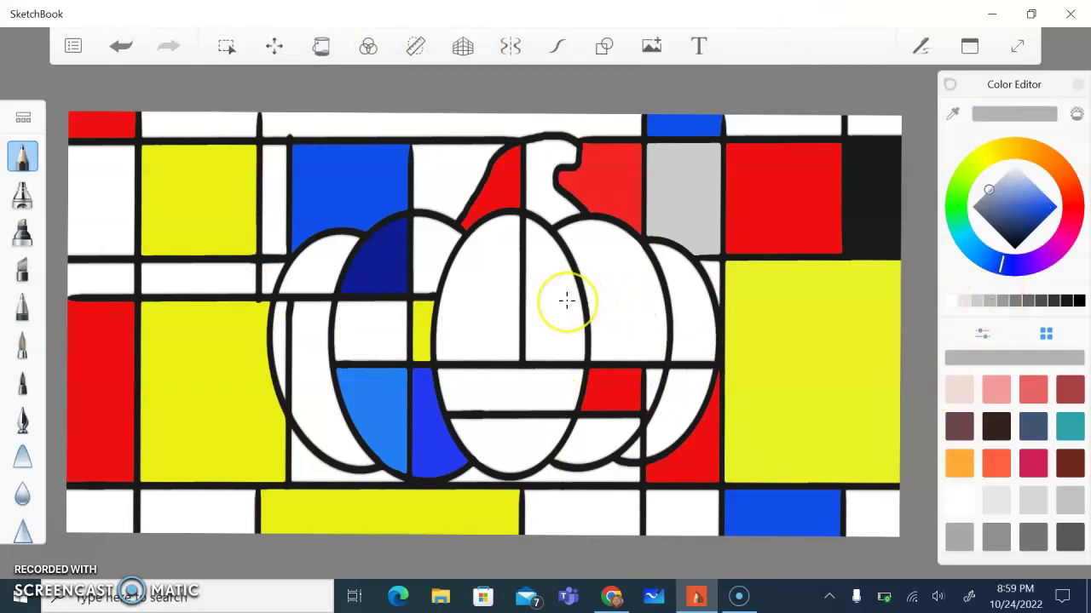
left_click(319, 45)
left_click(562, 325)
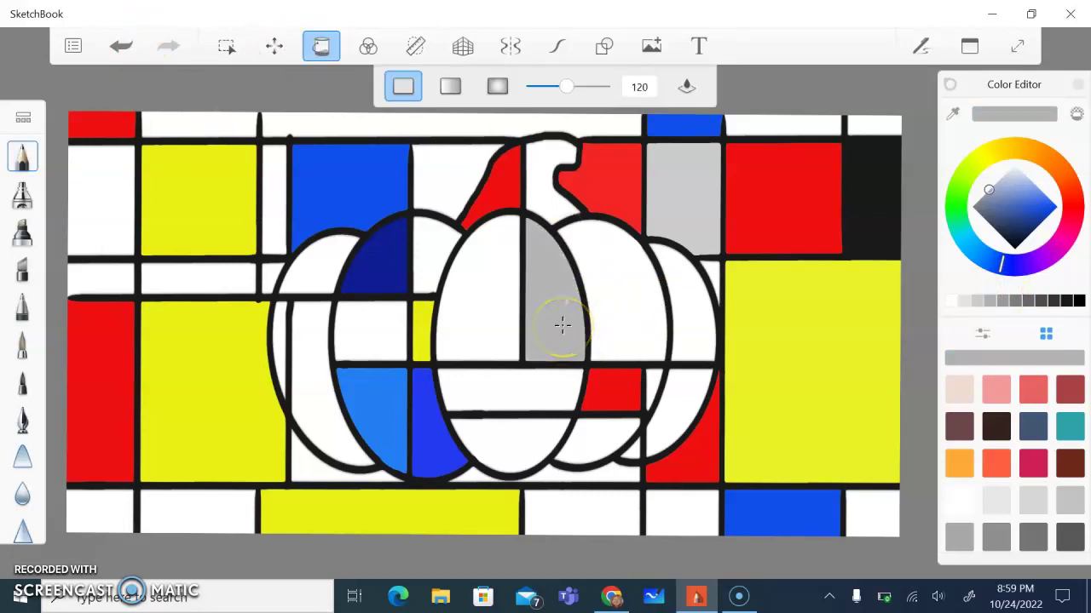
Fill with dark gray the background left of the stem, the strip below the upper-left yellow block, the sliver beneath the pumpkin, and a left pumpkin segment.
left_click(1041, 302)
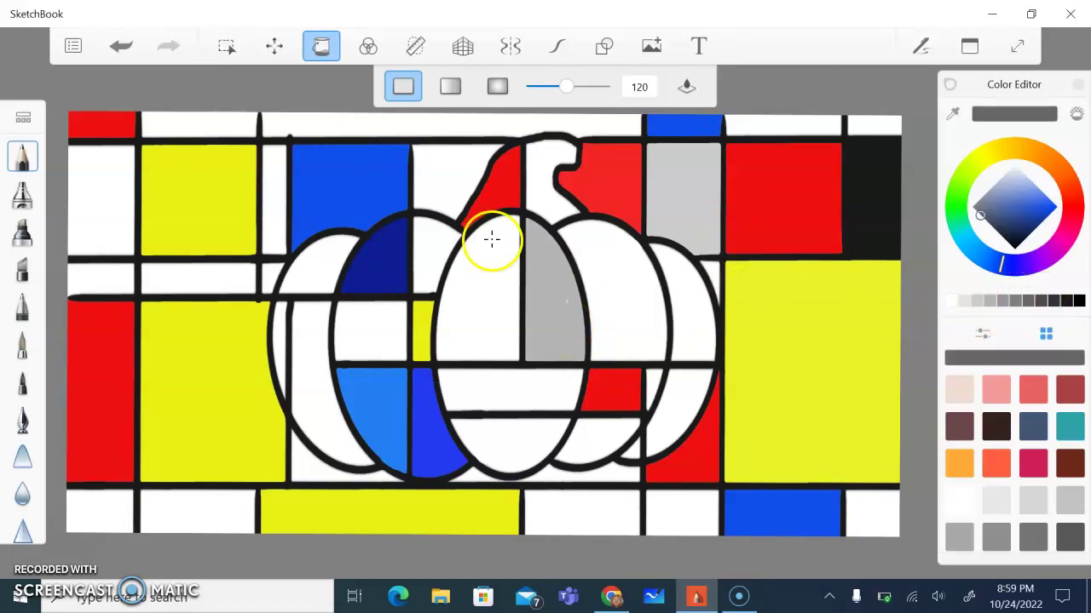
left_click(437, 193)
left_click(214, 272)
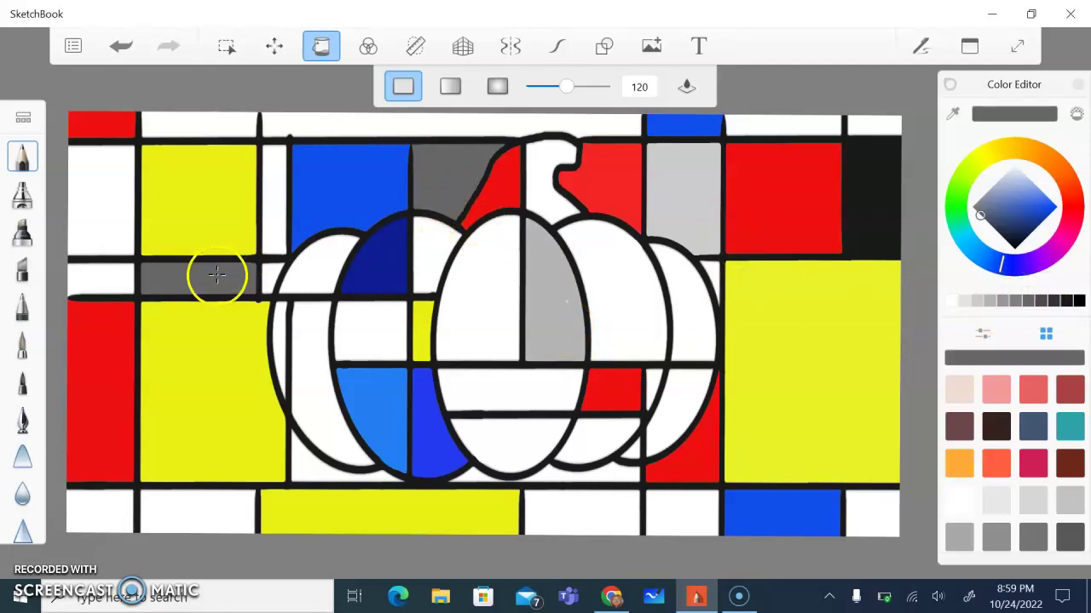
left_click(571, 478)
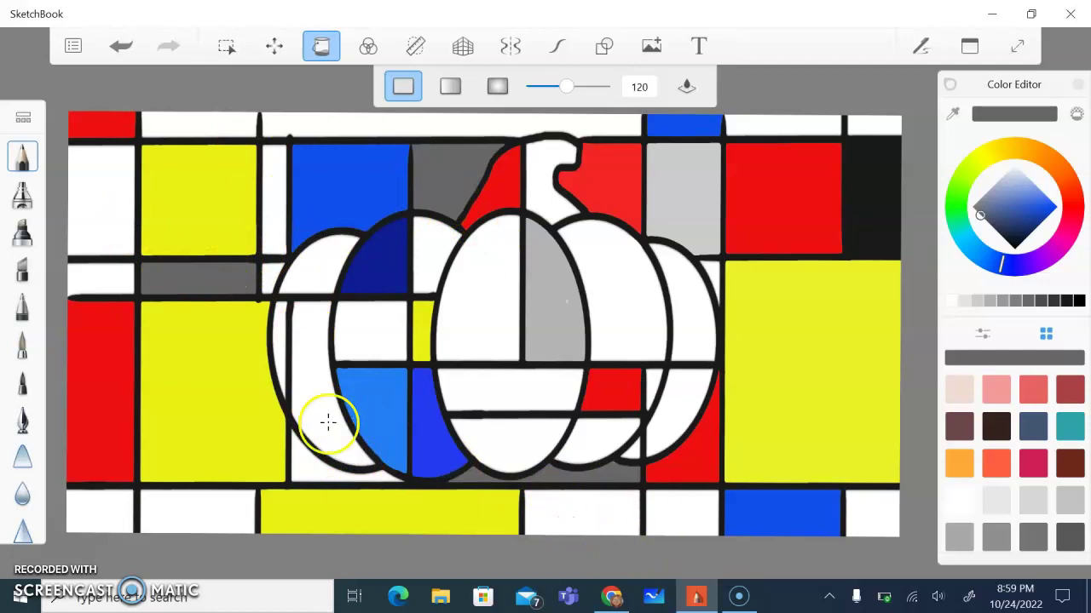
left_click(312, 333)
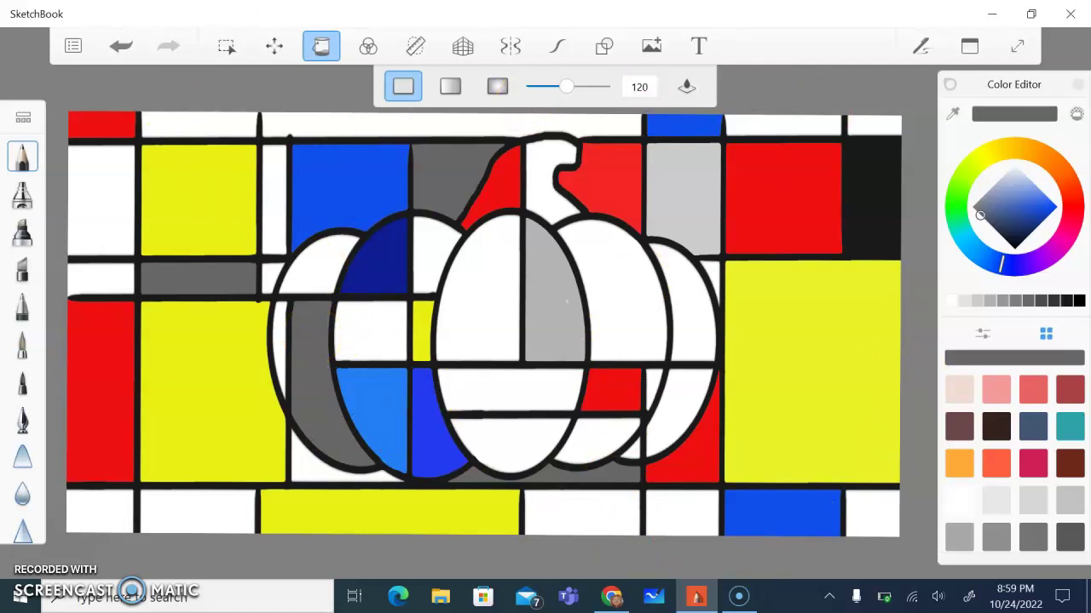
Export the artwork as a JPEG file into the digital artwork folder, named with the artist's surname followed by "primary colors".
left_click(74, 48)
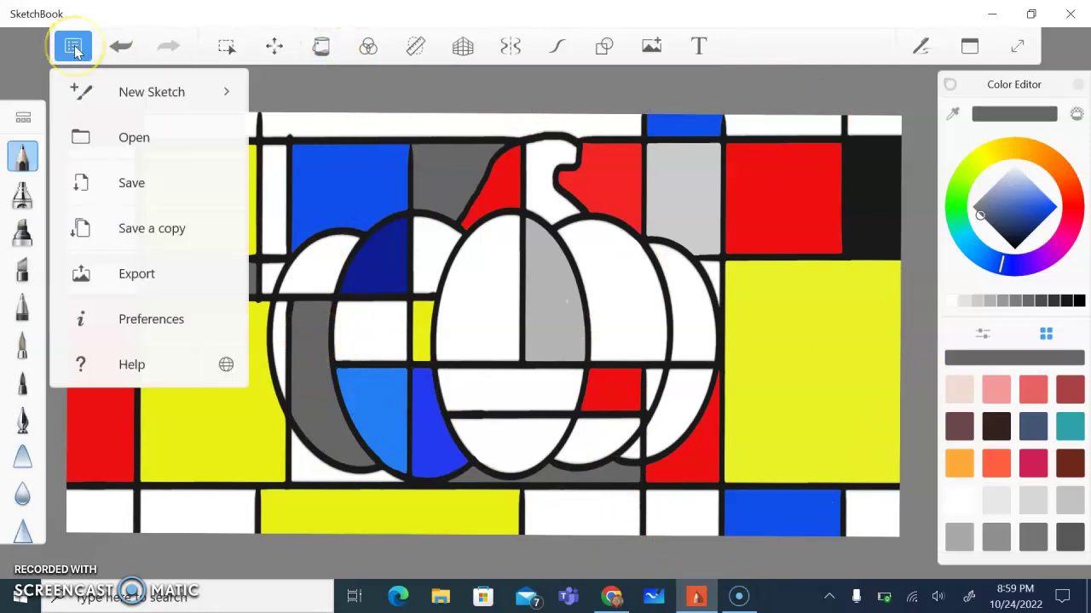
left_click(92, 285)
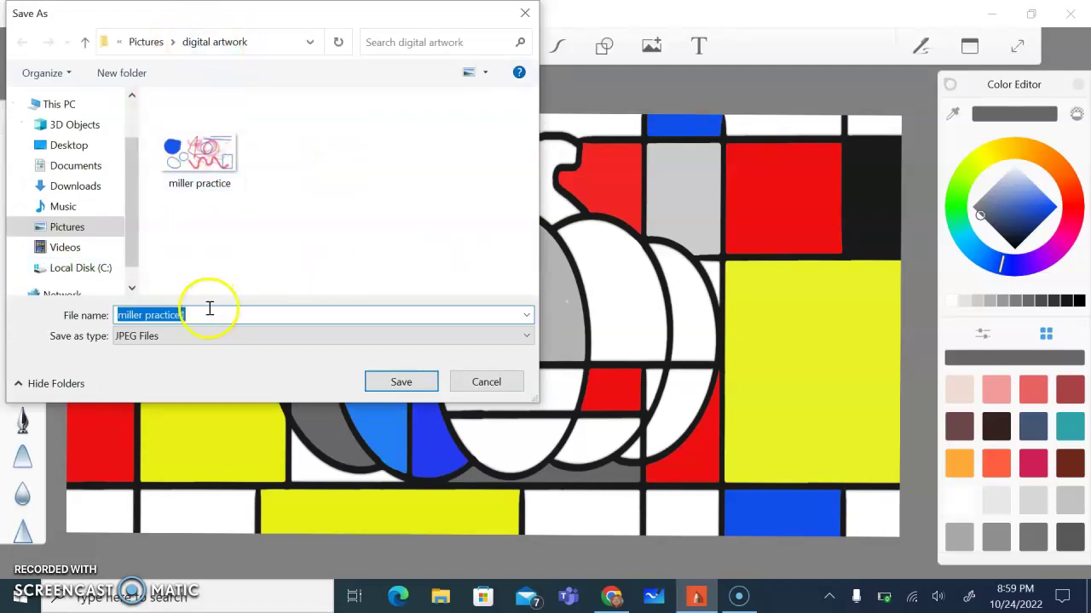
type("mille")
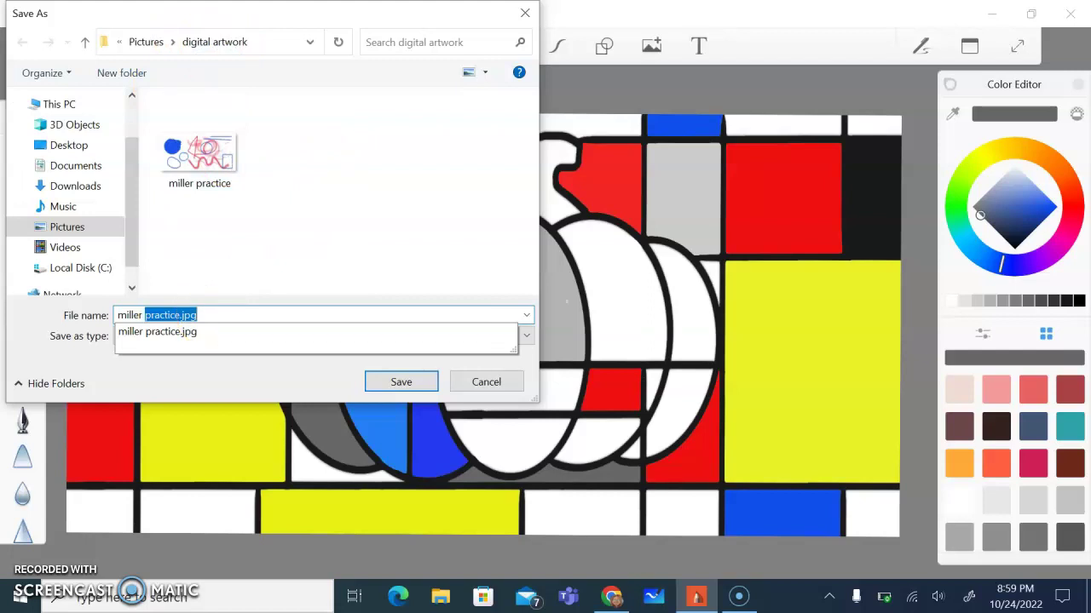
type("primar")
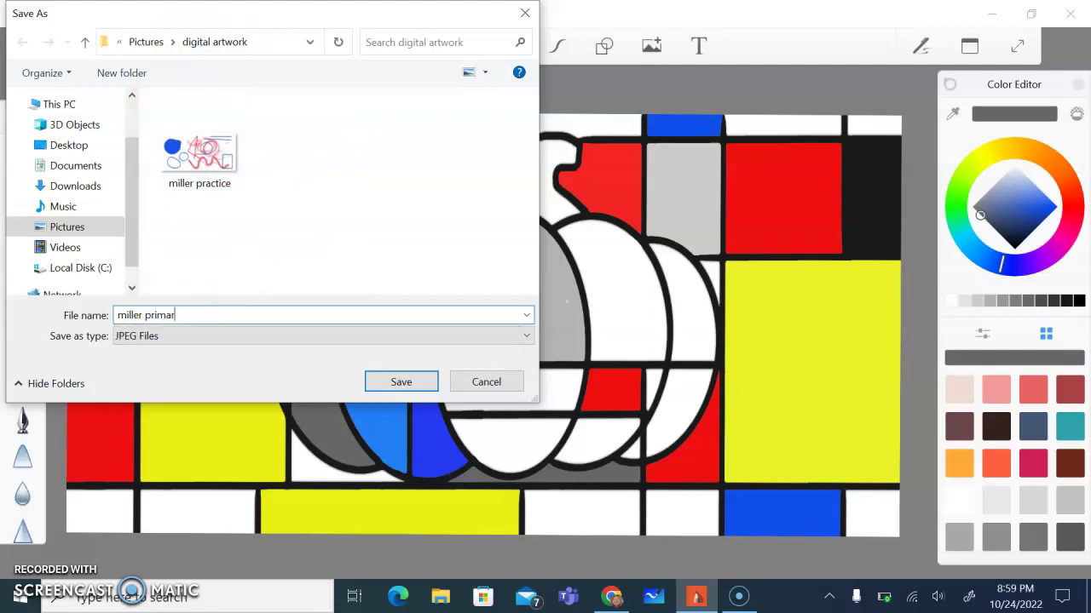
type("y colors")
left_click(377, 382)
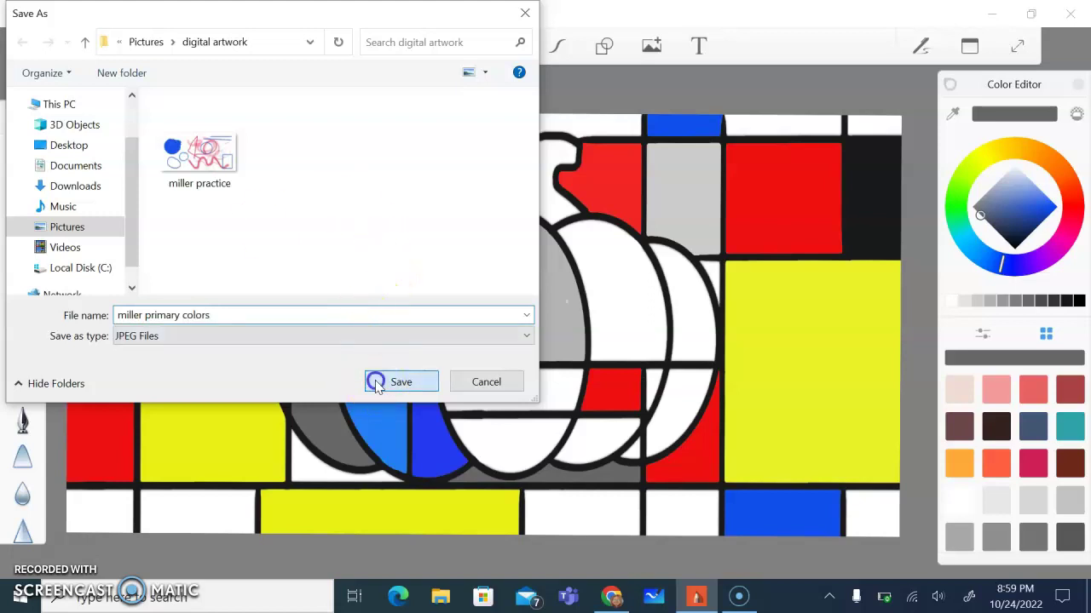